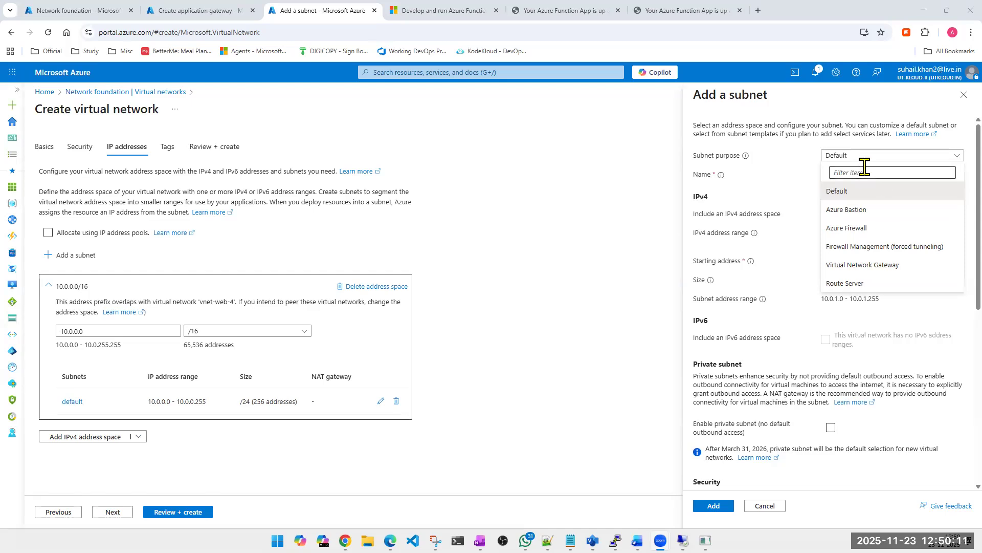
- Try to name the new subnet aZUREbASTIONsUBNET while its purpose stays Default
{"action": "left_click", "coordinate": [867, 157]}
{"action": "left_click", "coordinate": [870, 159]}
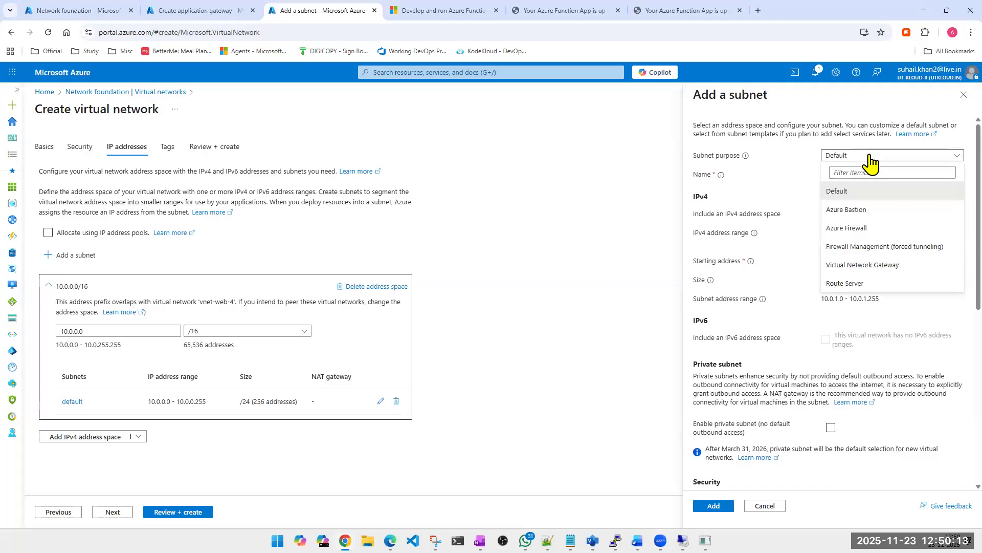
{"action": "left_click", "coordinate": [869, 156]}
{"action": "double_click", "coordinate": [843, 173]}
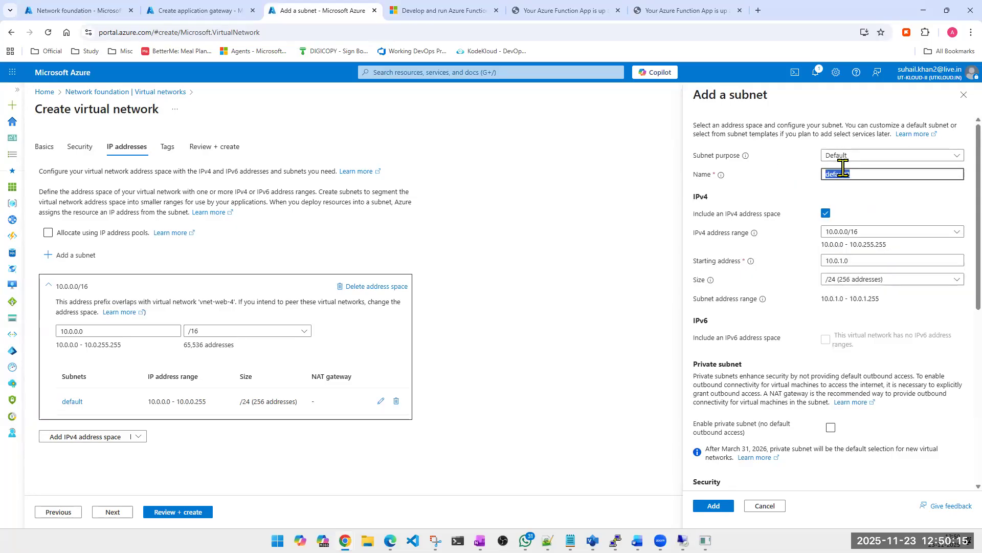
{"action": "type", "text": "aZUREbASTIONsUBNET"}
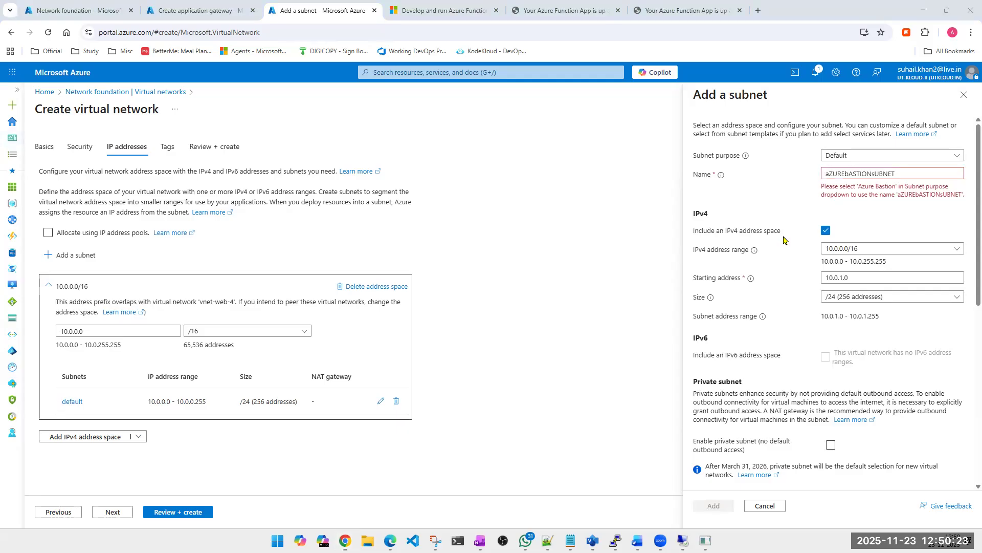
- Replace the subnet name with AzureBastionSubnet, keeping the Default purpose
{"action": "double_click", "coordinate": [871, 174]}
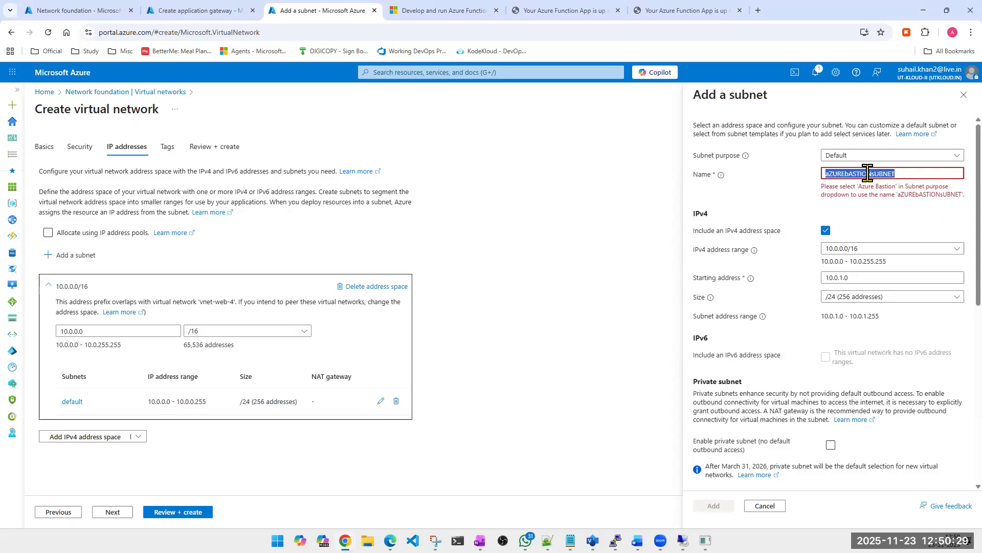
{"action": "type", "text": "AzureBa"}
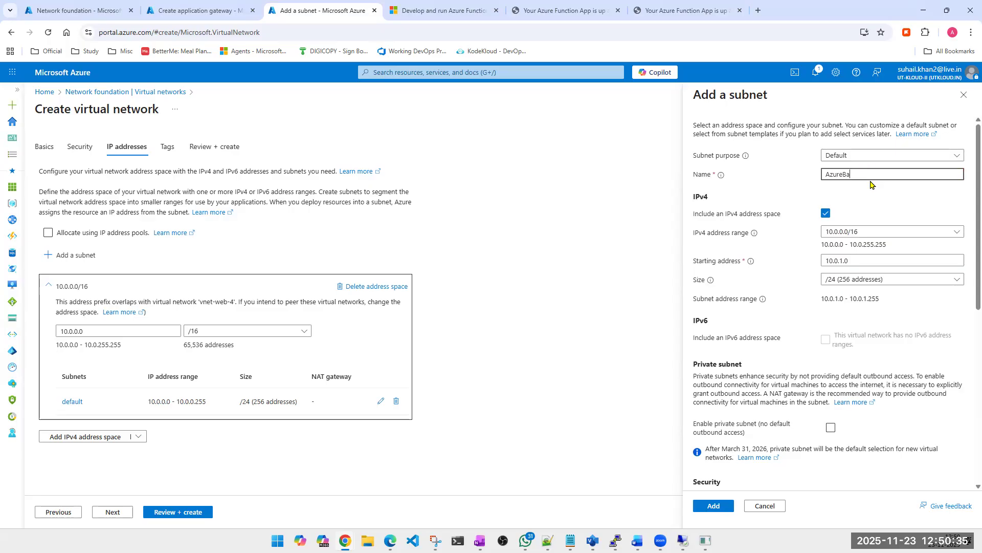
{"action": "type", "text": "stionSubn"}
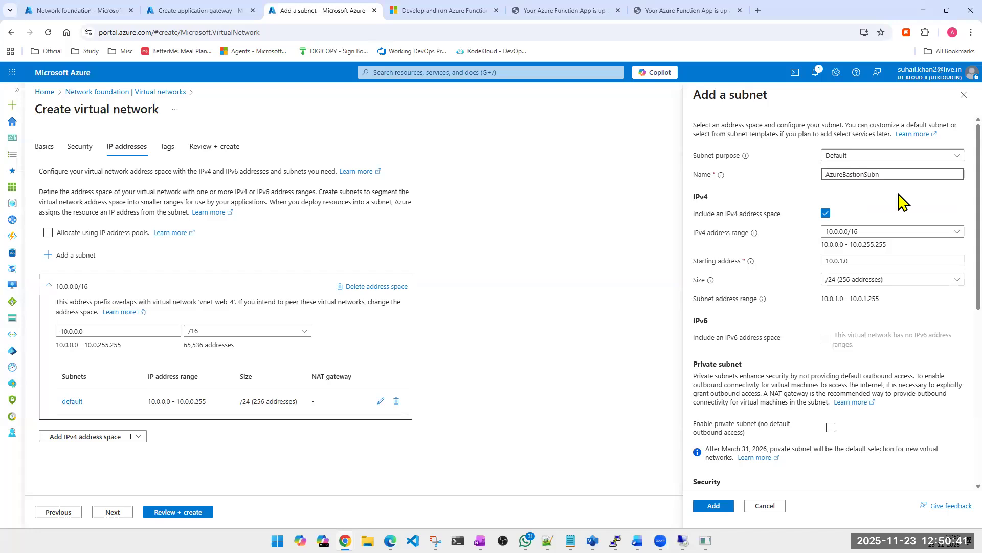
{"action": "type", "text": "et"}
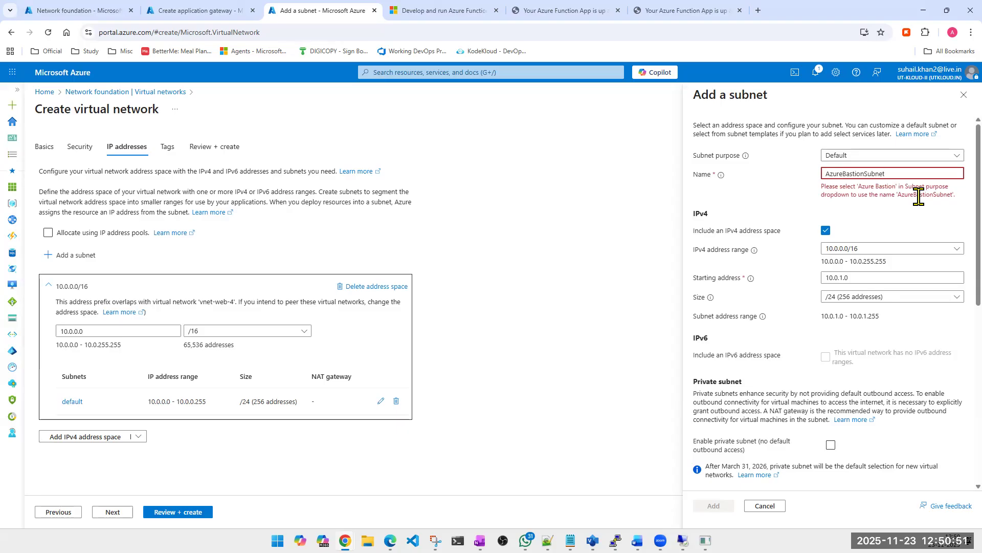
- Set the subnet purpose to Azure Bastion and check the name it assigns
{"action": "left_click", "coordinate": [877, 163]}
{"action": "left_click", "coordinate": [859, 214]}
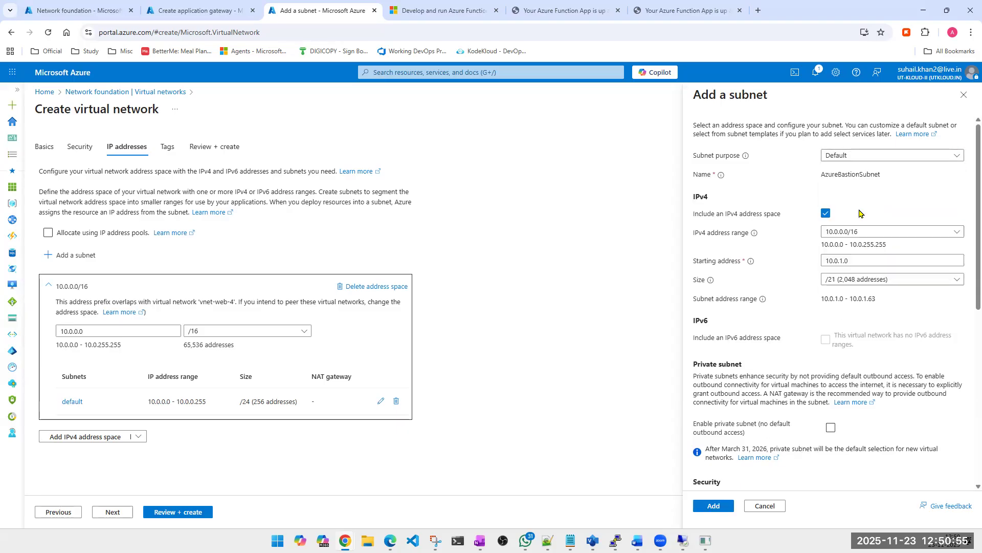
{"action": "double_click", "coordinate": [852, 174]}
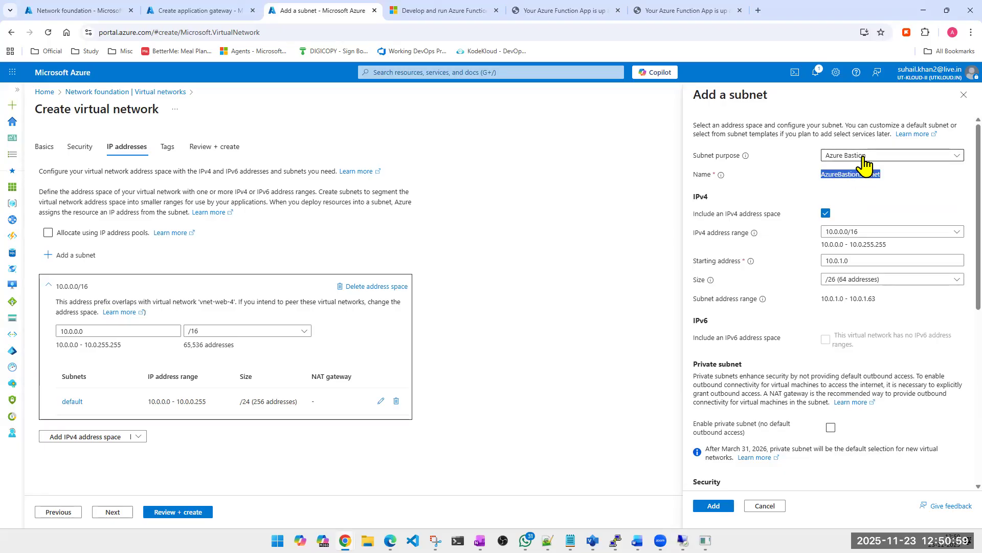
{"action": "key", "text": "alt+Tab"}
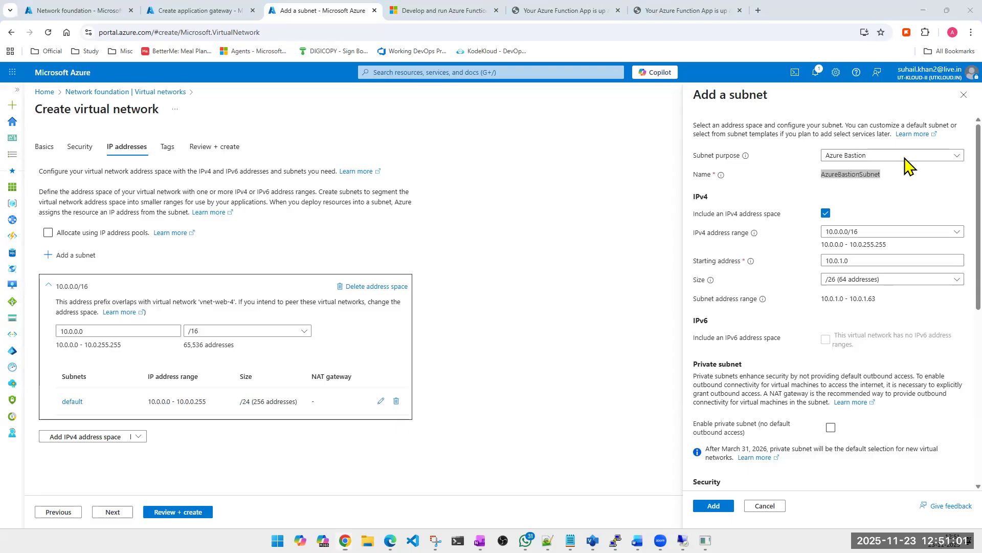
- Try the subnet purposes Azure Firewall, Firewall Management (forced tunneling), Virtual Network Gateway and Route Server in turn, checking each assigned name
{"action": "left_click", "coordinate": [904, 156]}
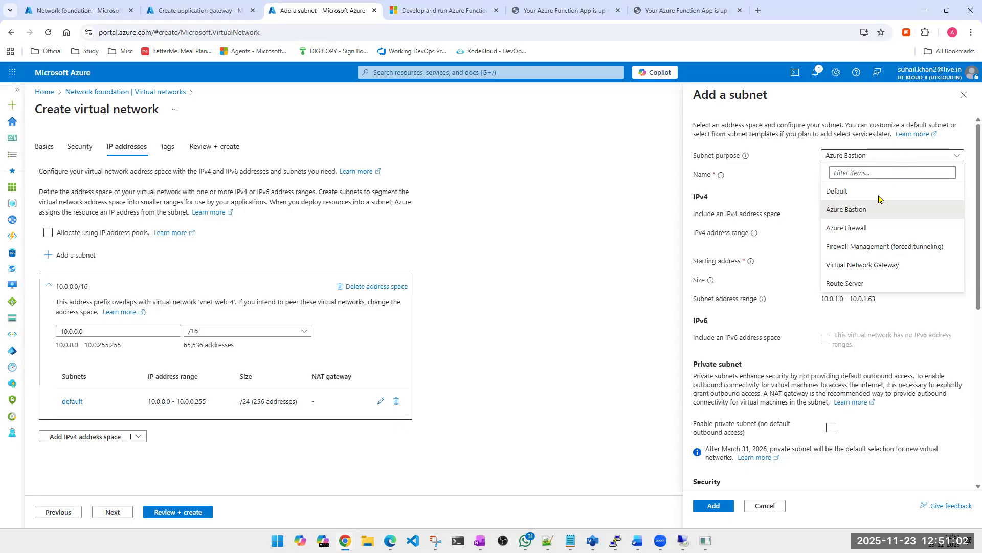
{"action": "left_click", "coordinate": [865, 229]}
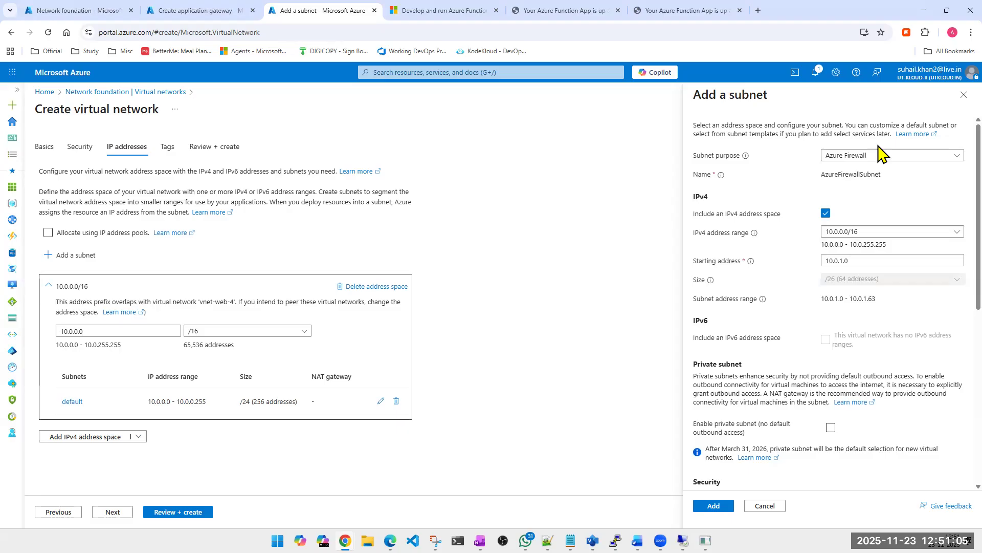
{"action": "left_click", "coordinate": [891, 159]}
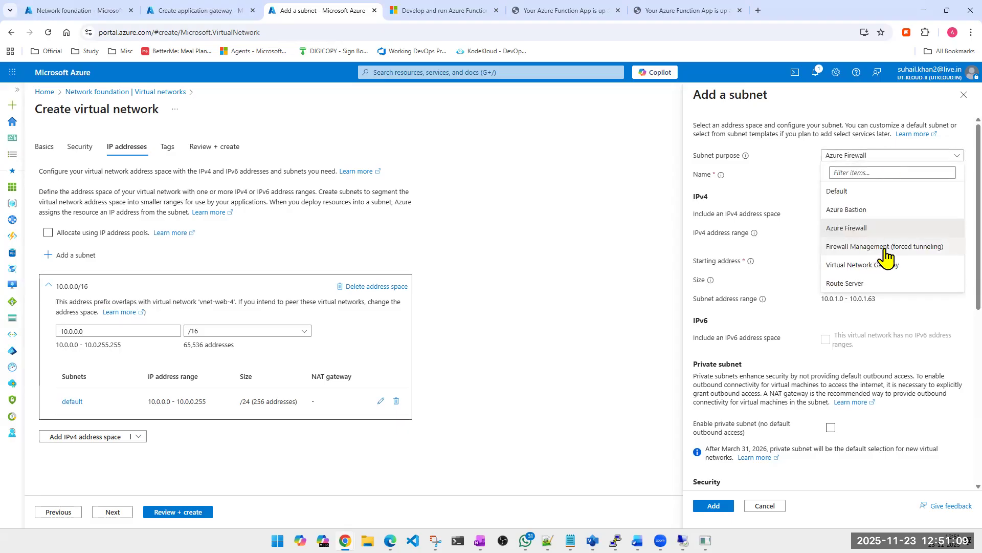
{"action": "left_click", "coordinate": [883, 247]}
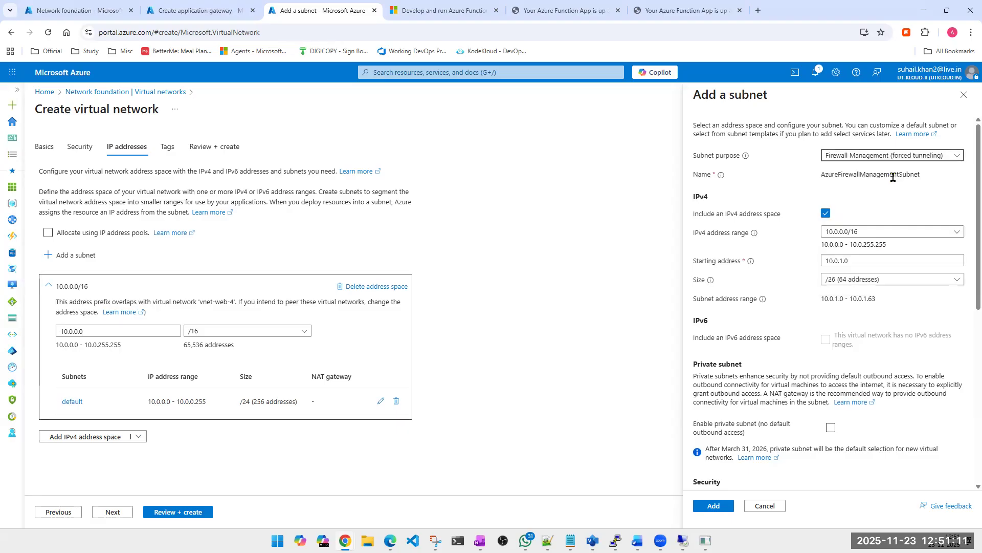
{"action": "left_click", "coordinate": [899, 162]}
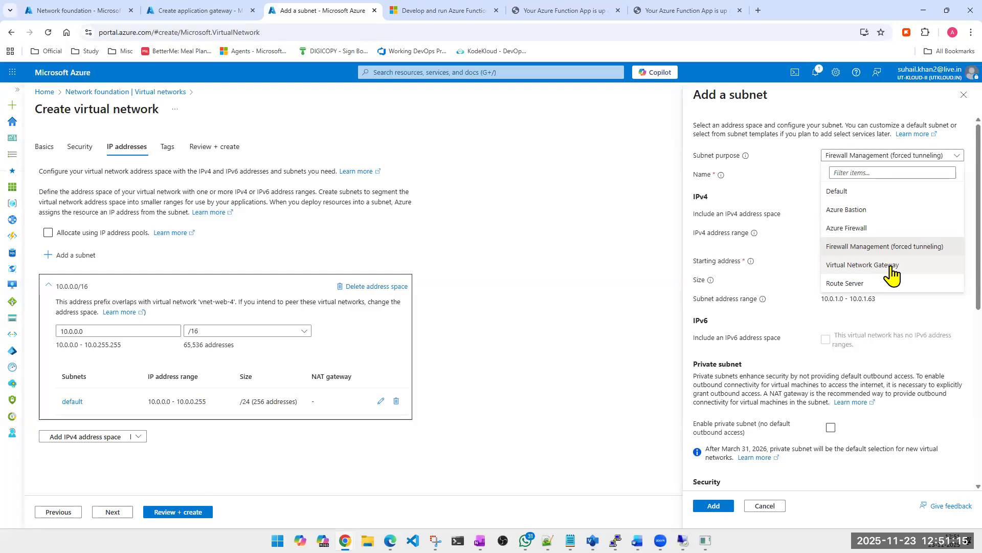
{"action": "left_click", "coordinate": [891, 275]}
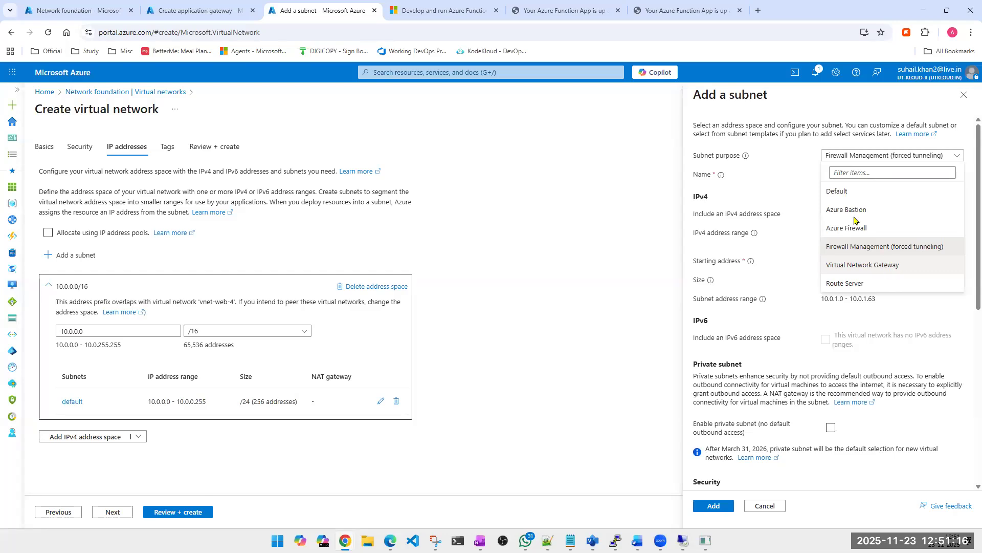
{"action": "left_click", "coordinate": [852, 159]}
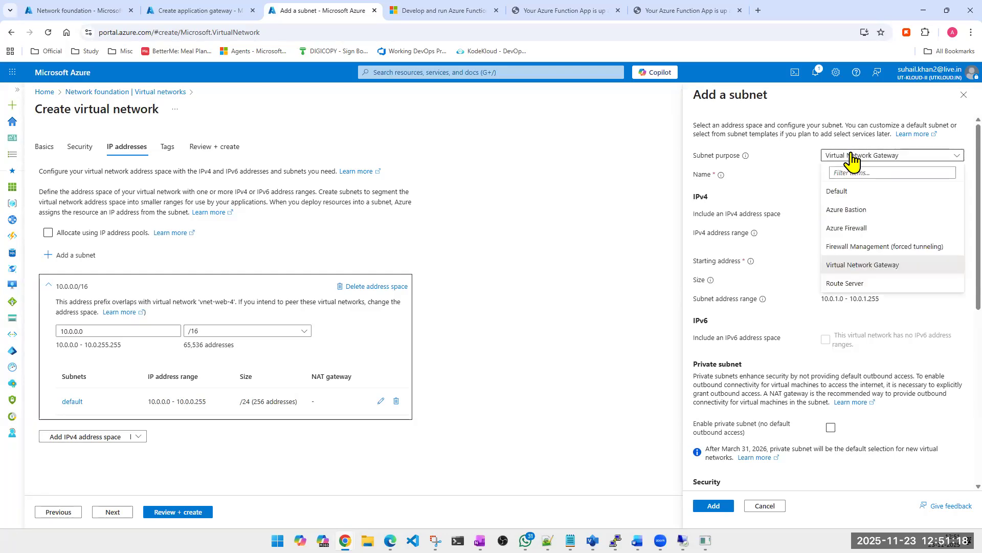
{"action": "left_click", "coordinate": [851, 284]}
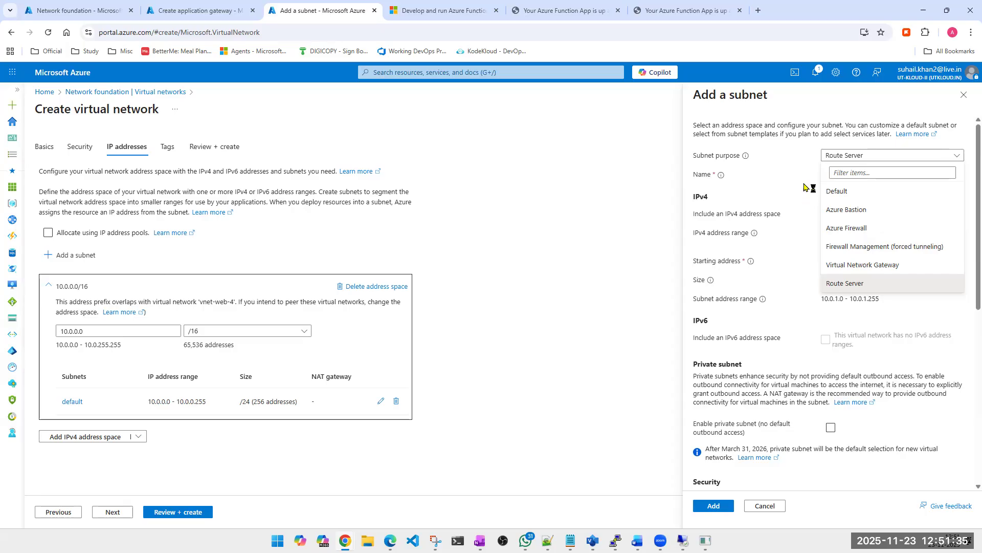
- Return the subnet purpose to Default, try the custom name zbfdz, and close the subnet form without adding it
{"action": "left_click", "coordinate": [868, 162]}
{"action": "left_click", "coordinate": [868, 159]}
{"action": "left_click", "coordinate": [856, 187]}
{"action": "double_click", "coordinate": [856, 177]}
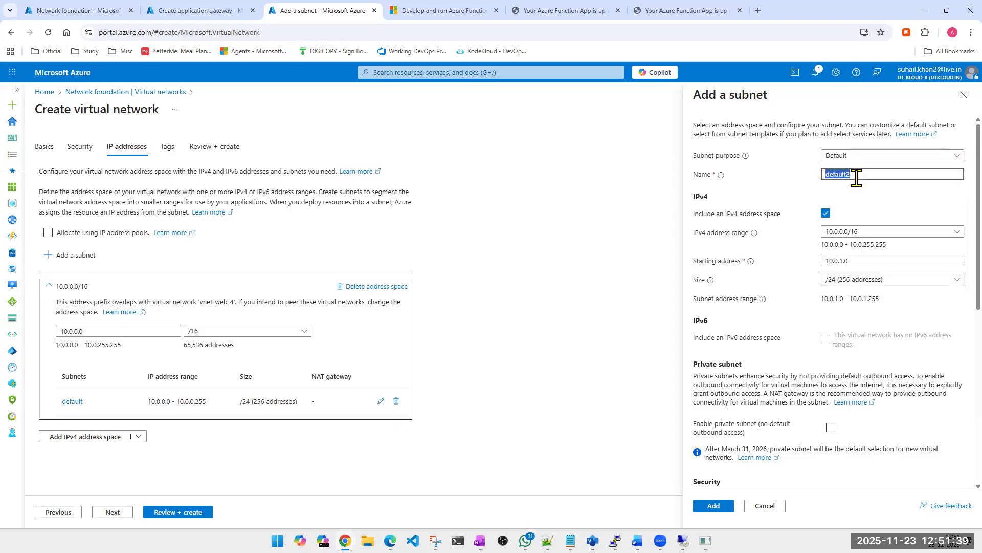
{"action": "type", "text": "zbfdz"}
{"action": "left_click", "coordinate": [958, 97]}
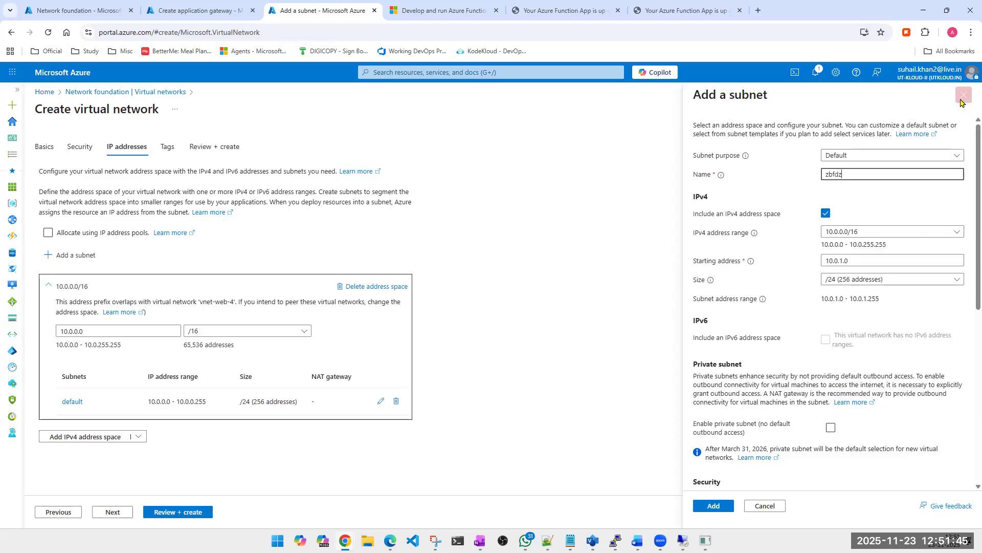
- In the application gateway form, try virtual network vnet-web-4 with subnet wrong-name-application-gateway-subnet (10.0.1.0/24)
{"action": "left_click", "coordinate": [206, 12]}
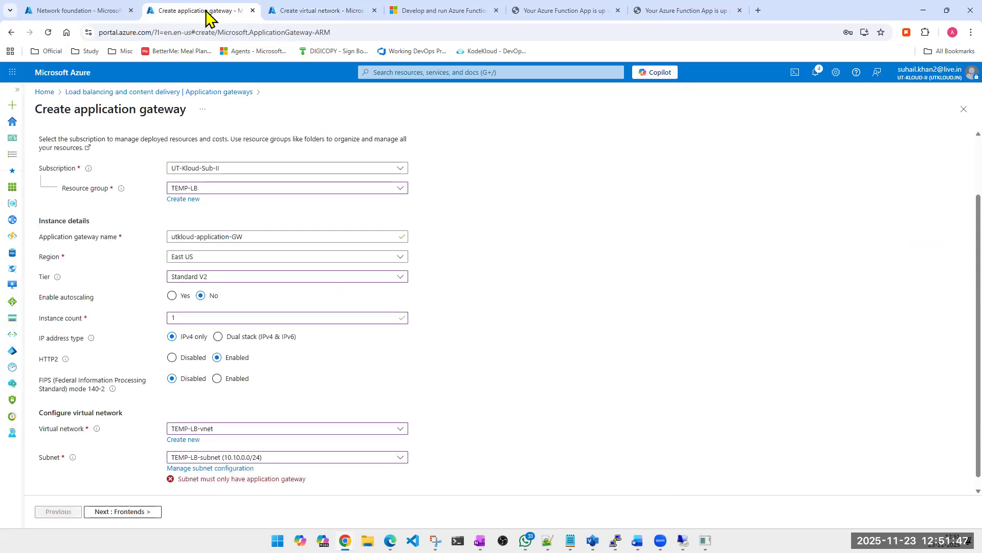
{"action": "left_click", "coordinate": [309, 430]}
{"action": "left_click", "coordinate": [217, 362]}
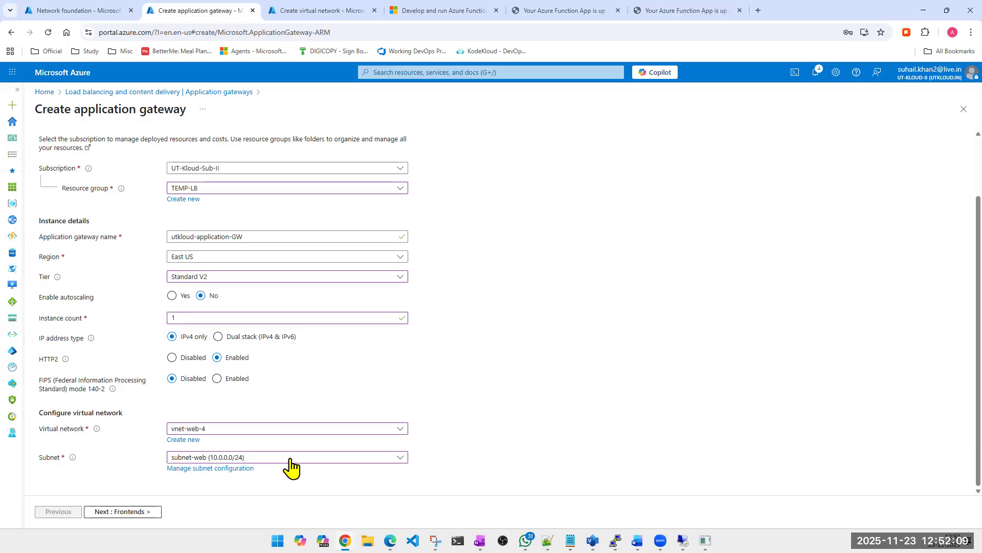
{"action": "left_click", "coordinate": [290, 458]}
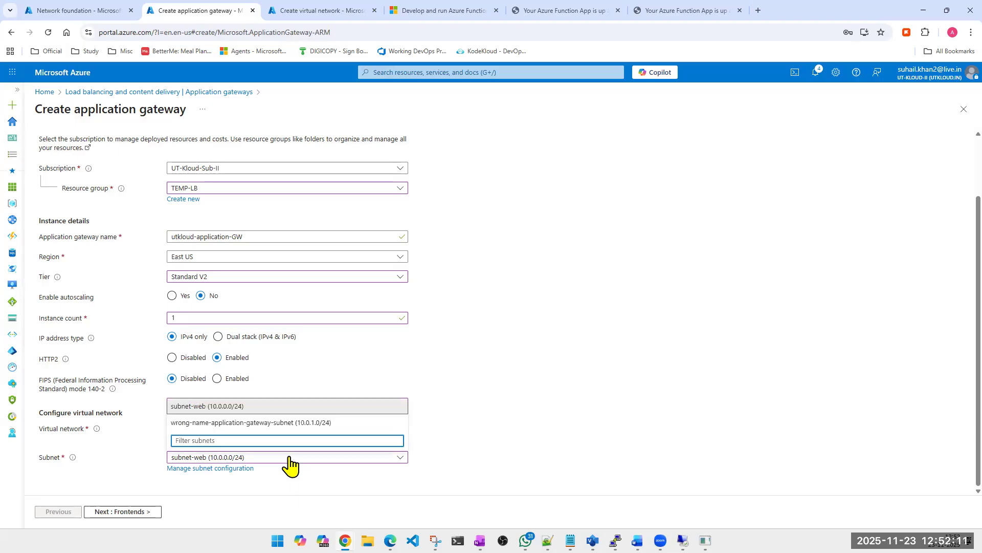
{"action": "left_click", "coordinate": [275, 423]}
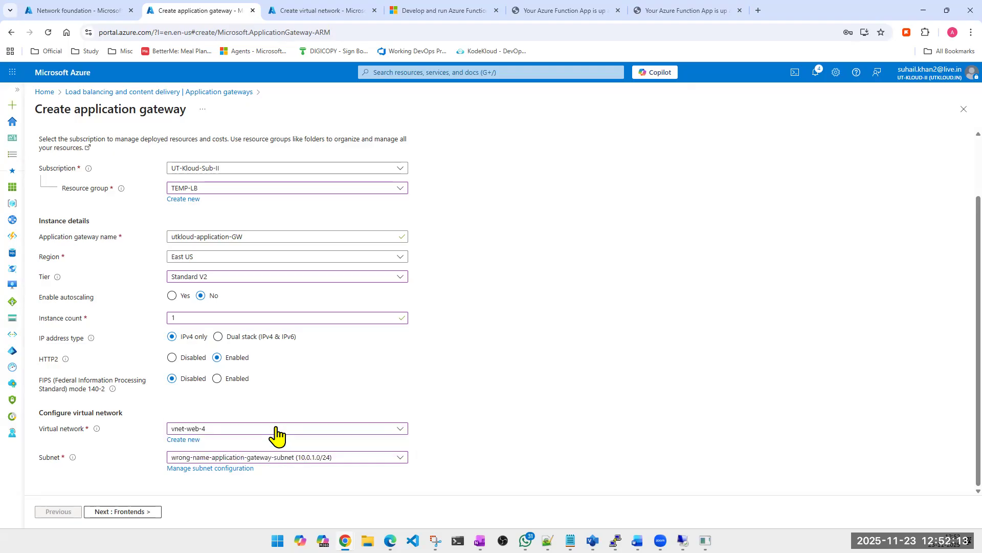
- Set the gateway's virtual network to TEMP-LB-vnet and its subnet to ApplicationGatewaySubnet (10.10.1.0/24)
{"action": "left_click", "coordinate": [276, 428]}
{"action": "left_click", "coordinate": [197, 395]}
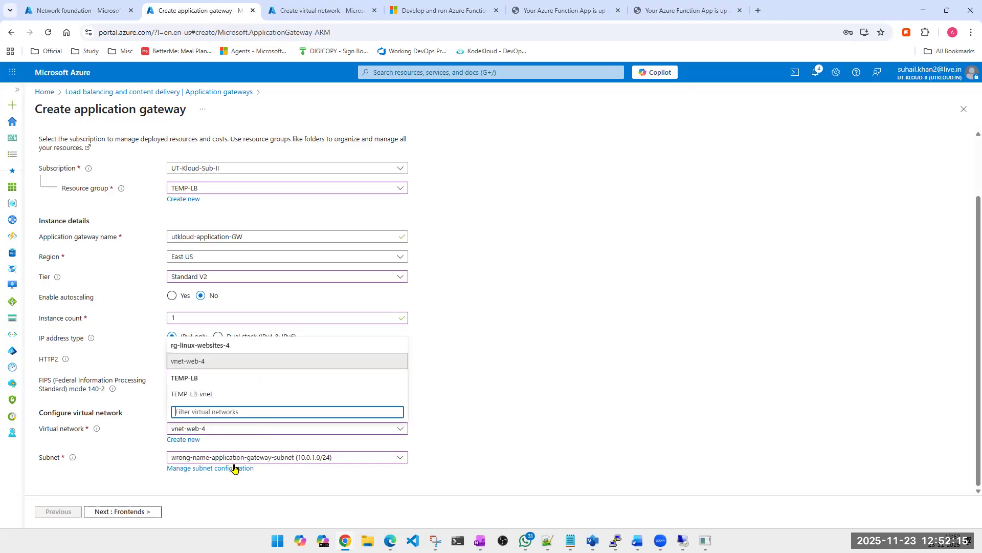
{"action": "left_click", "coordinate": [291, 463]}
{"action": "left_click", "coordinate": [219, 423]}
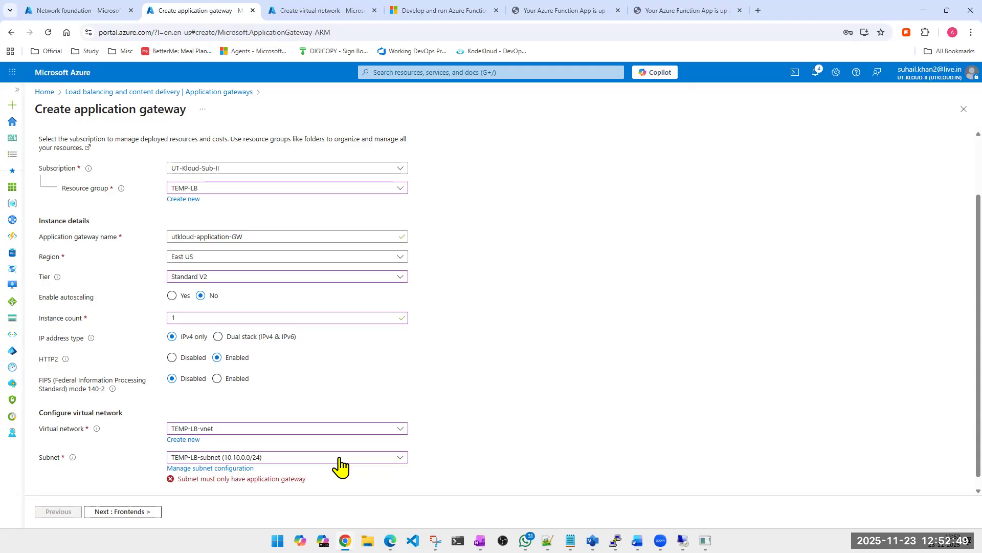
{"action": "left_click", "coordinate": [215, 460]}
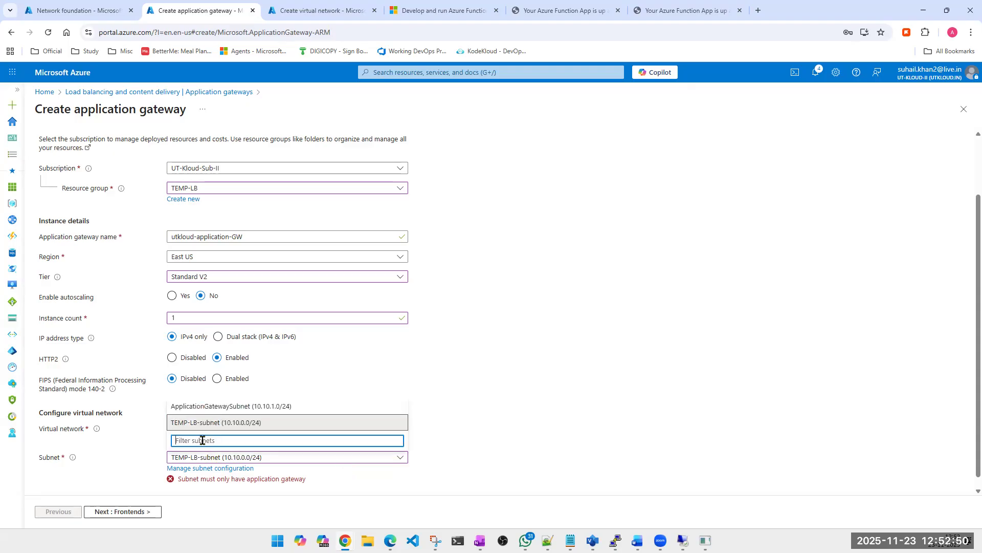
{"action": "left_click", "coordinate": [207, 406]}
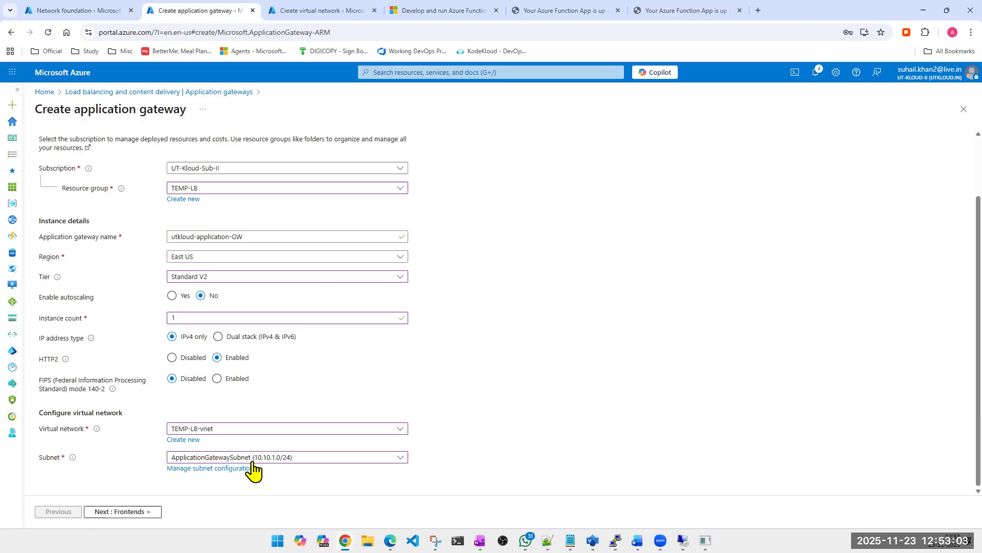
- Review the application gateway's basic settings and continue to the Frontends stage
{"action": "scroll", "coordinate": [268, 327], "scroll_direction": "up", "scroll_amount": 2}
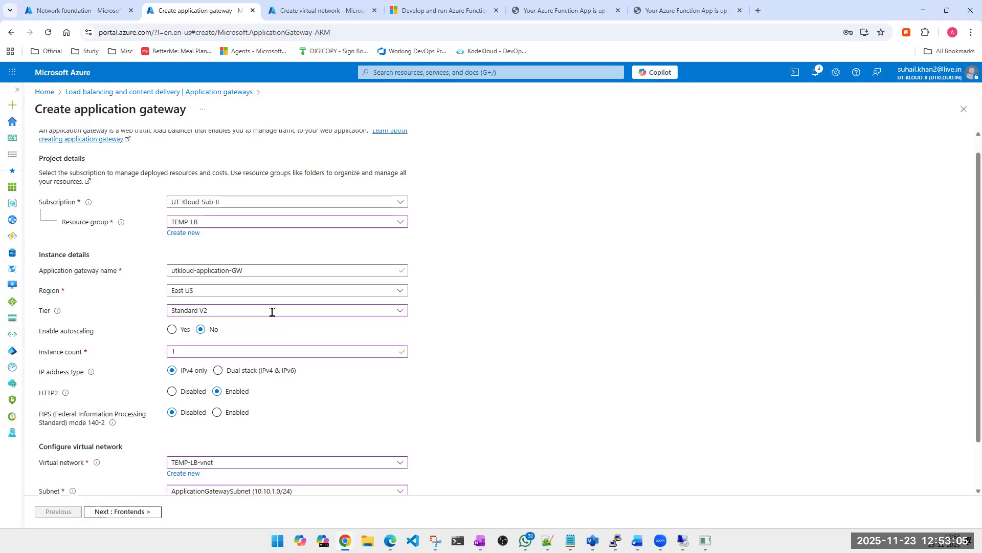
{"action": "scroll", "coordinate": [252, 467], "scroll_direction": "down", "scroll_amount": 2}
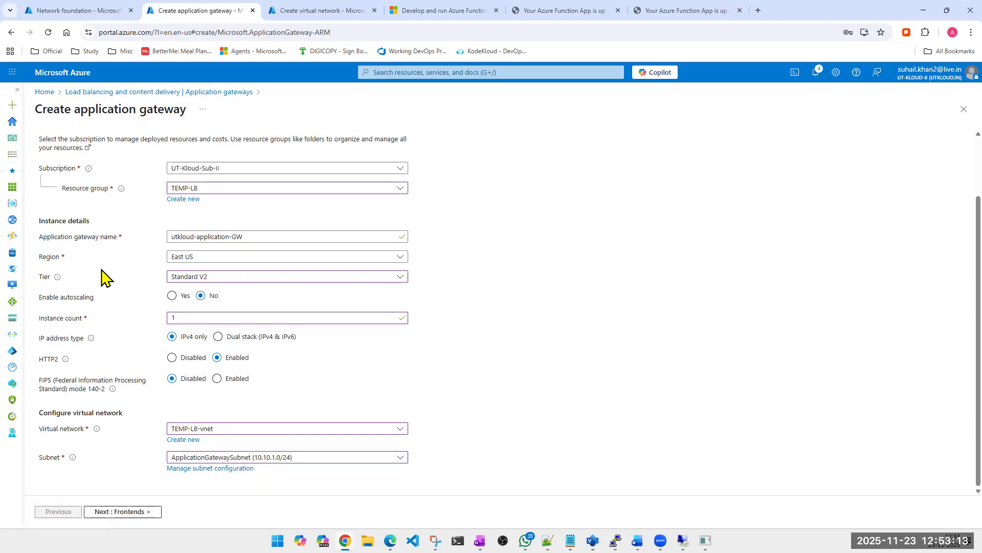
{"action": "scroll", "coordinate": [103, 309], "scroll_direction": "up", "scroll_amount": 1}
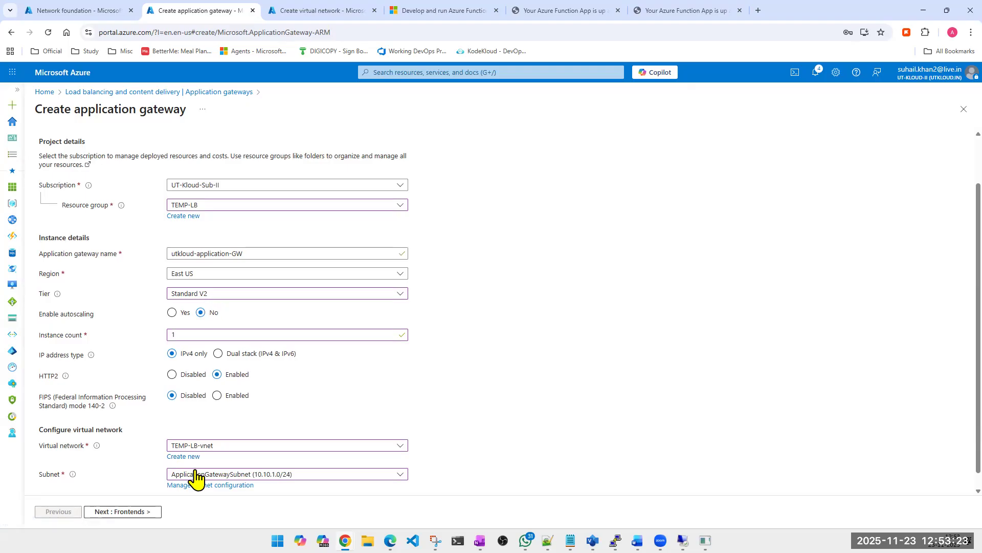
{"action": "scroll", "coordinate": [153, 507], "scroll_direction": "down", "scroll_amount": 1}
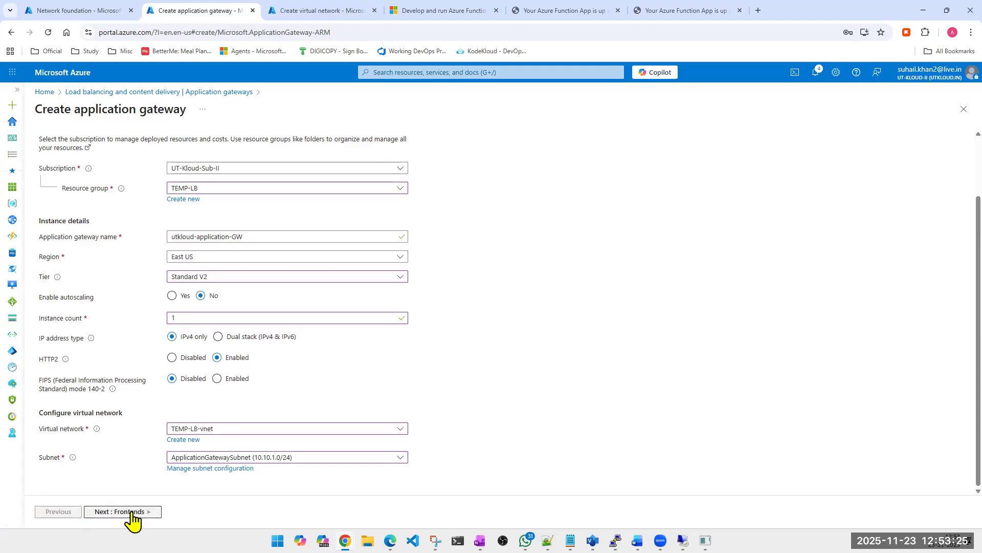
{"action": "left_click", "coordinate": [131, 511]}
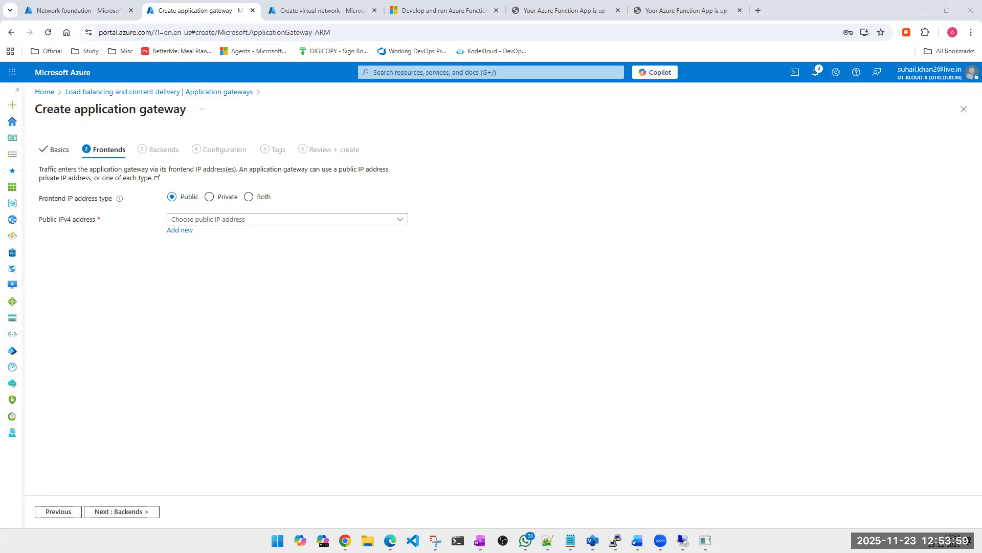
- Leave the virtual network creation page and open the Load balancers list in its place
{"action": "left_click", "coordinate": [333, 10]}
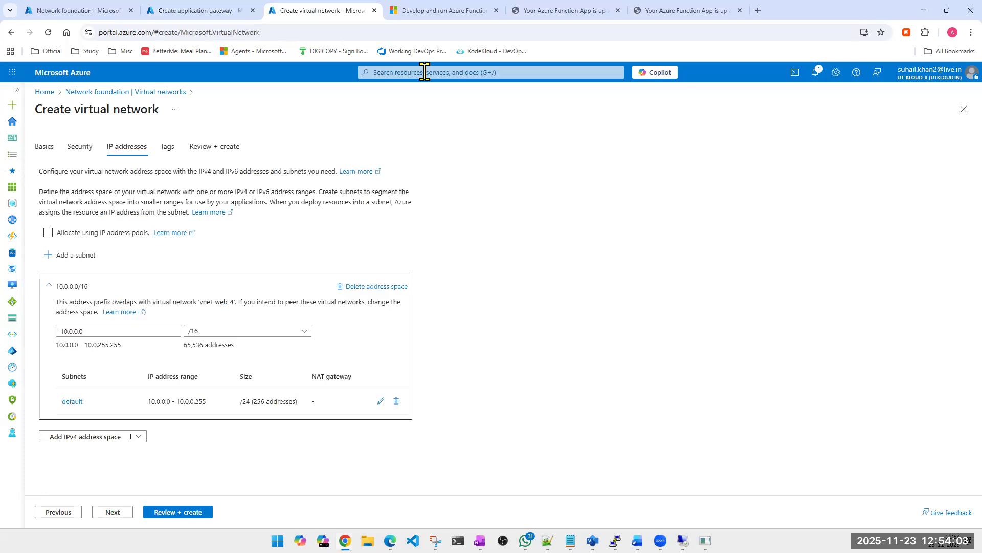
{"action": "left_click", "coordinate": [425, 71]}
{"action": "left_click", "coordinate": [545, 230]}
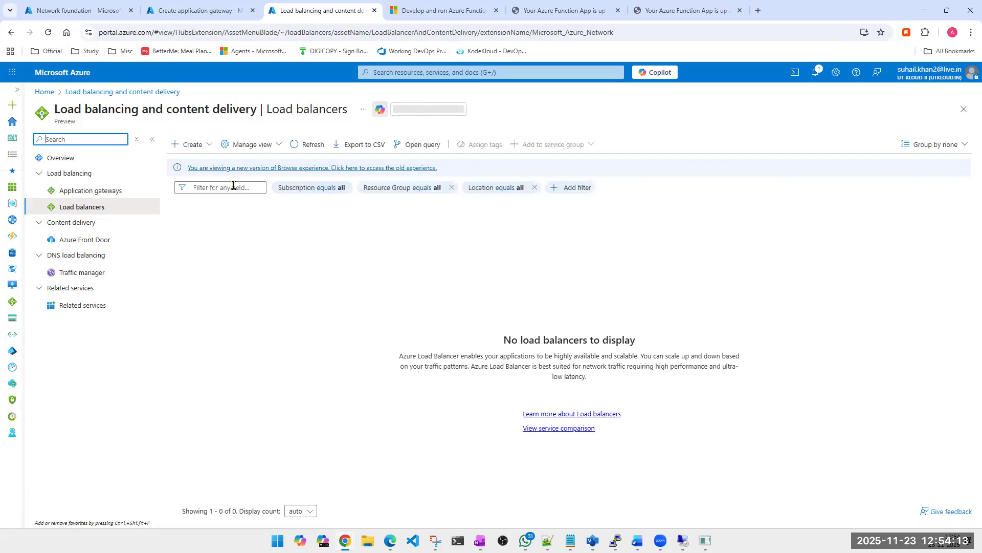
- Start a Standard internal load balancer in resource group AWS-ON-PREM-DATACENTRE with a placeholder name and continue to the frontend IP configuration
{"action": "left_click", "coordinate": [190, 148]}
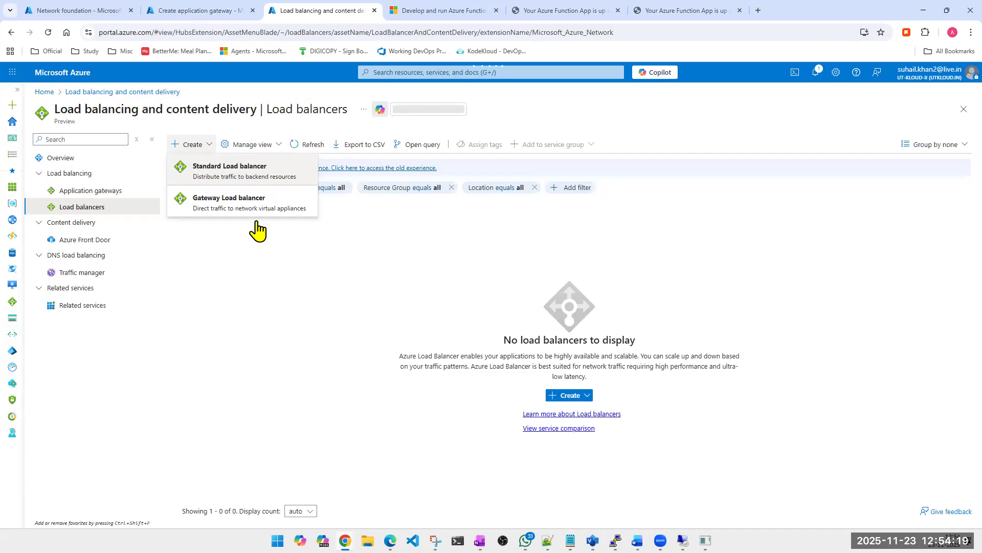
{"action": "left_click", "coordinate": [258, 180]}
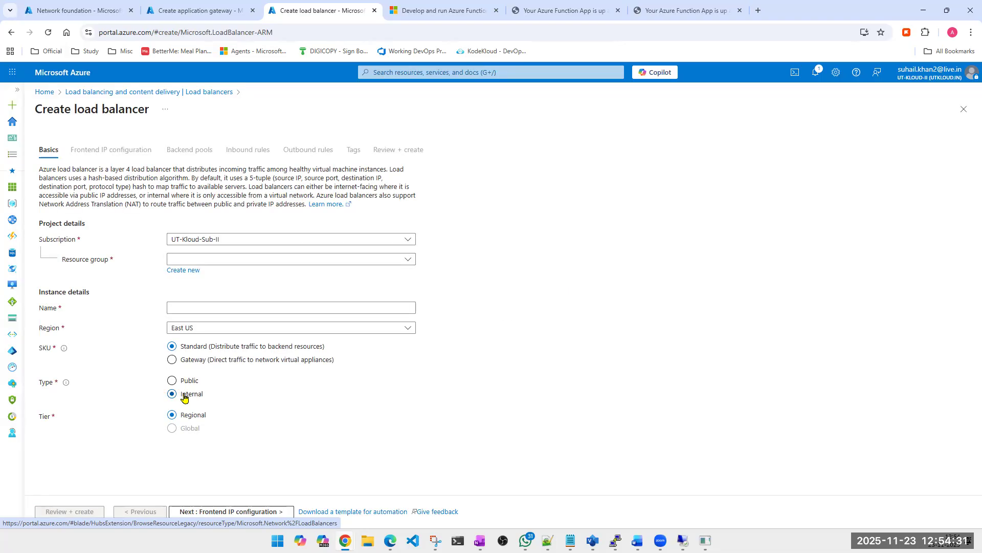
{"action": "left_click", "coordinate": [198, 513]}
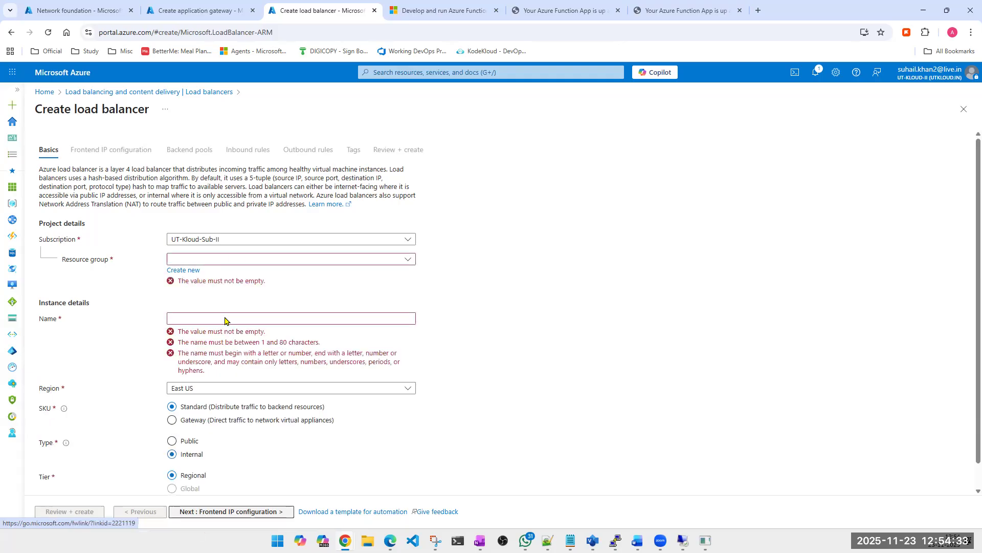
{"action": "left_click", "coordinate": [233, 260]}
{"action": "left_click", "coordinate": [210, 313]}
{"action": "left_click", "coordinate": [219, 309]}
{"action": "type", "text": "sdfsdfsdfsdfsdf"}
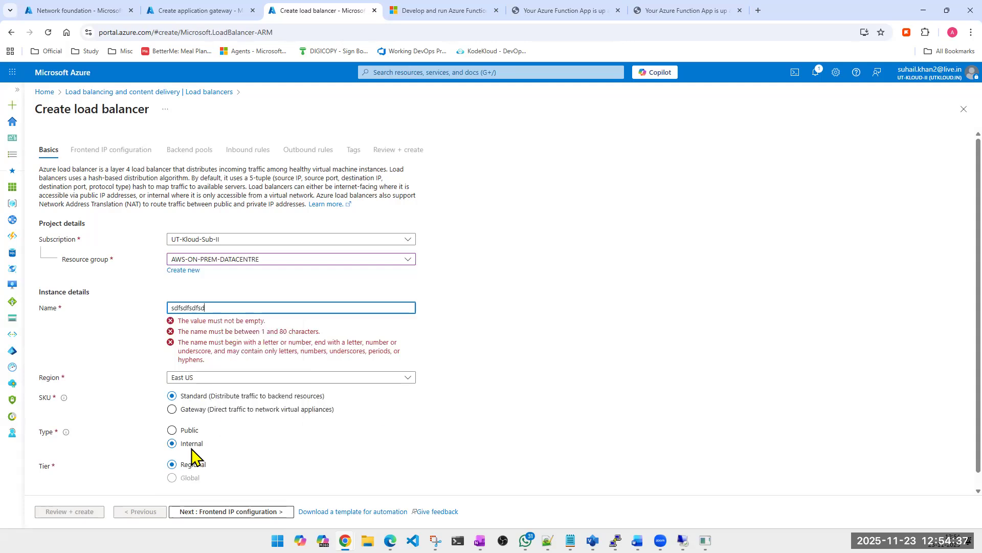
{"action": "left_click", "coordinate": [191, 460]}
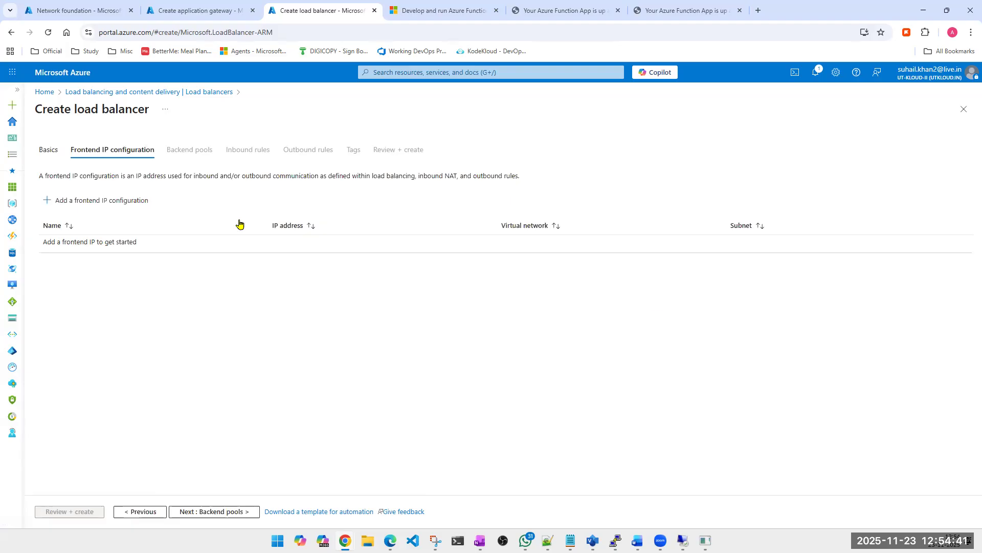
- Try an internal frontend IP configuration named sFSDFsdf in virtual network vnet-web-4 with subnet subnet-web (10.0.0.0/24)
{"action": "left_click", "coordinate": [65, 206]}
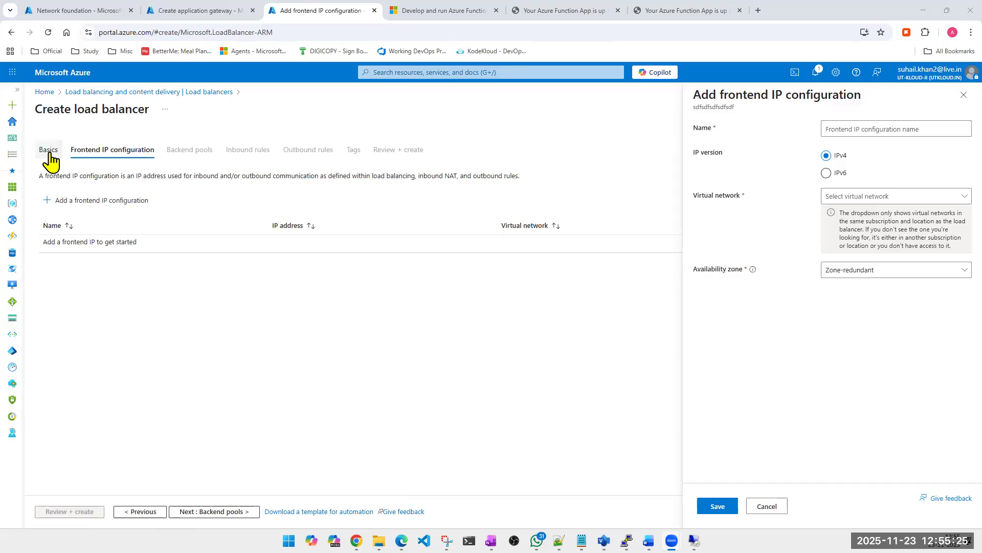
{"action": "left_click", "coordinate": [864, 131]}
{"action": "type", "text": "sFSDFsdf"}
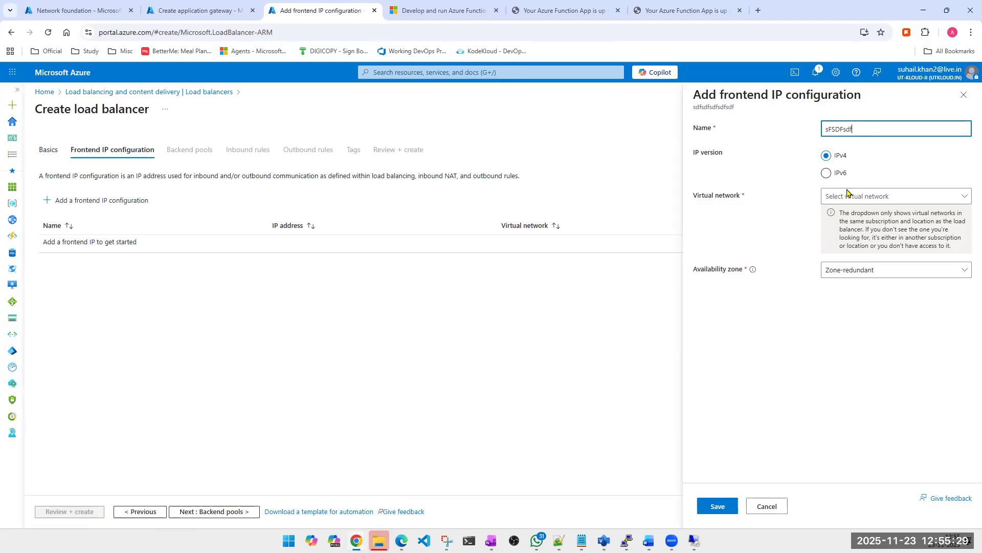
{"action": "left_click", "coordinate": [863, 233]}
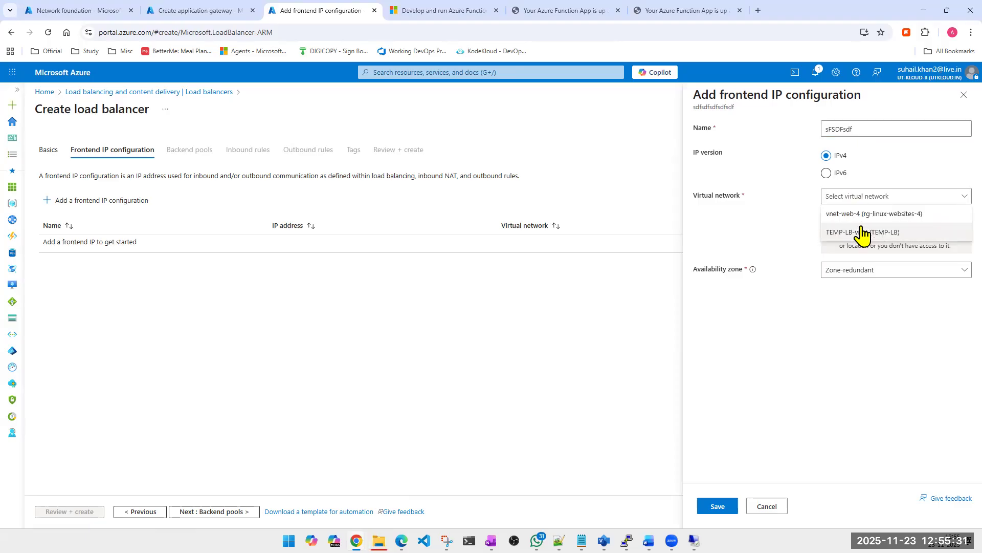
{"action": "left_click", "coordinate": [862, 215]}
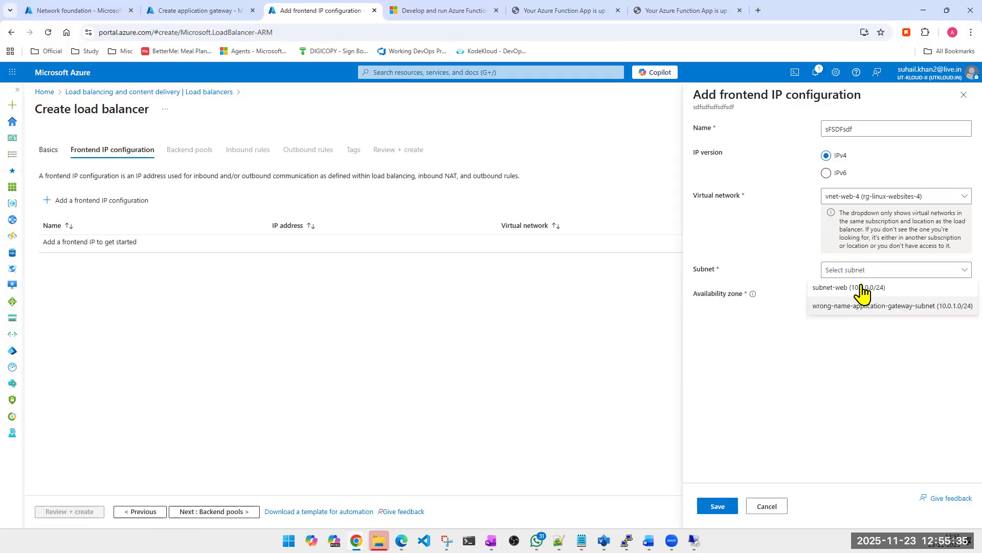
{"action": "left_click", "coordinate": [863, 286]}
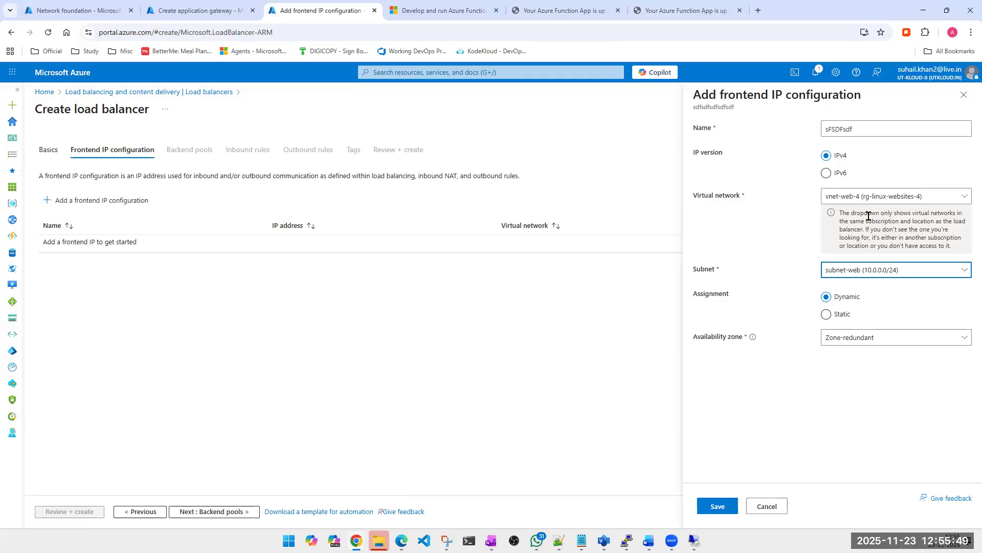
- Return to the load balancer's basic settings, change its type to Public and continue to the frontend IP configuration
{"action": "left_click", "coordinate": [49, 152]}
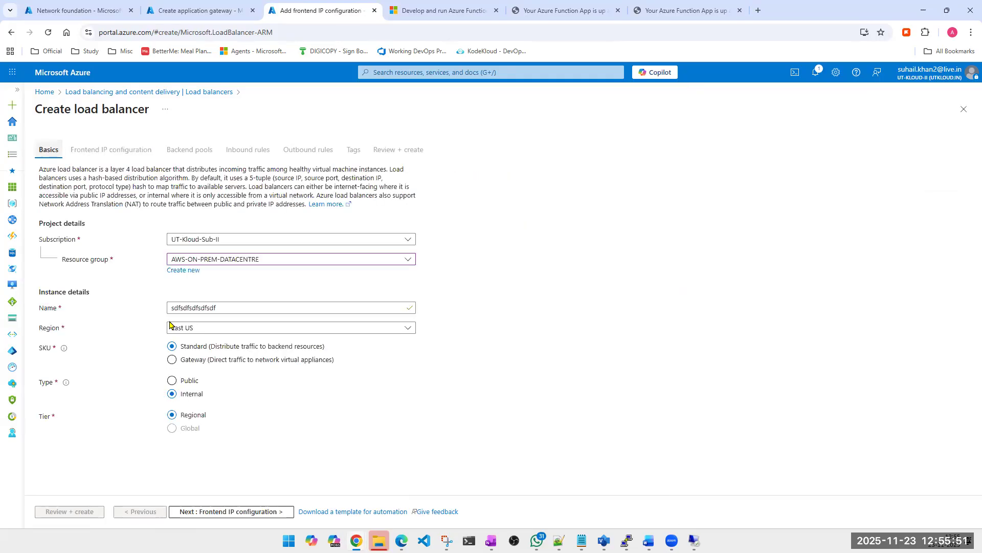
{"action": "left_click", "coordinate": [174, 381]}
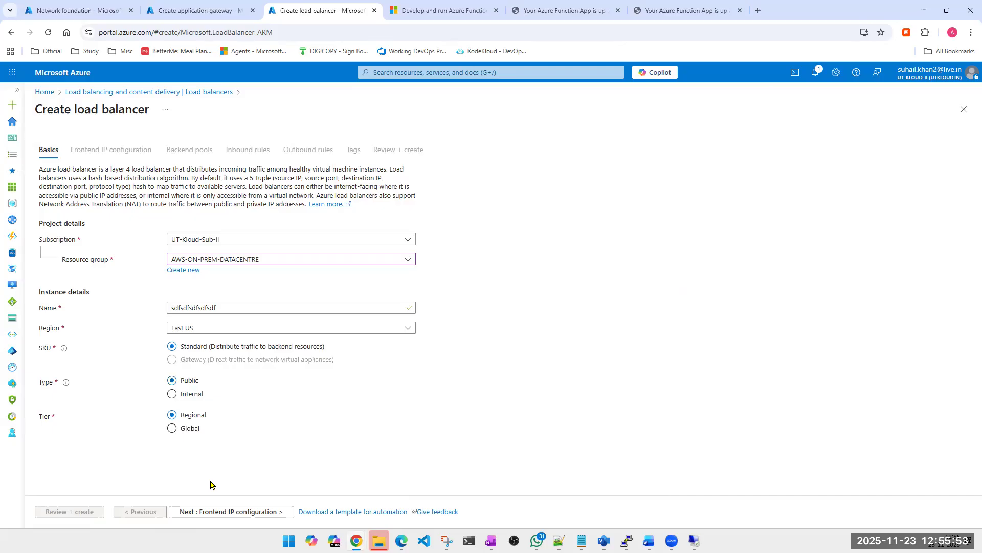
{"action": "left_click", "coordinate": [215, 512]}
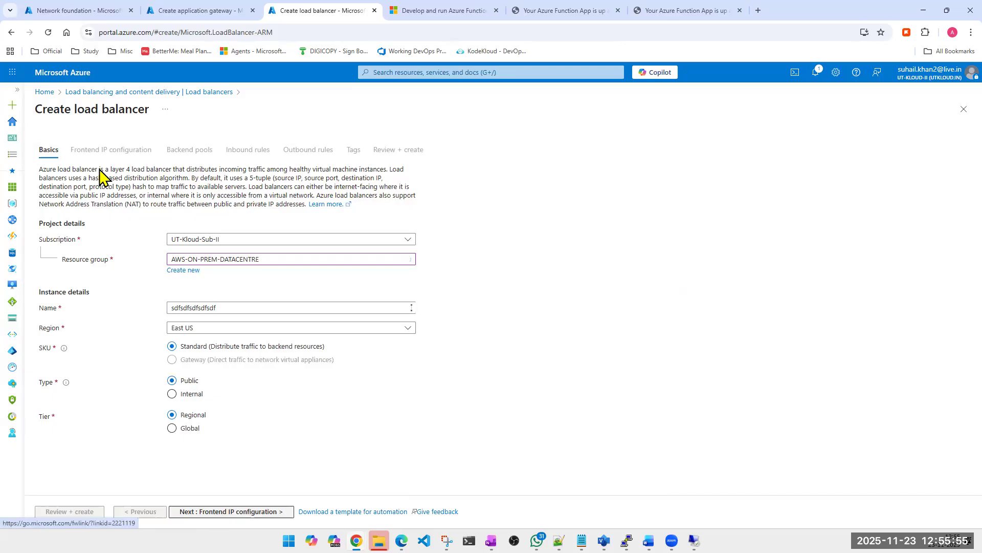
- Try a public frontend IP configuration named SSFSAfff with a new public IP address, then cancel it
{"action": "left_click", "coordinate": [83, 200]}
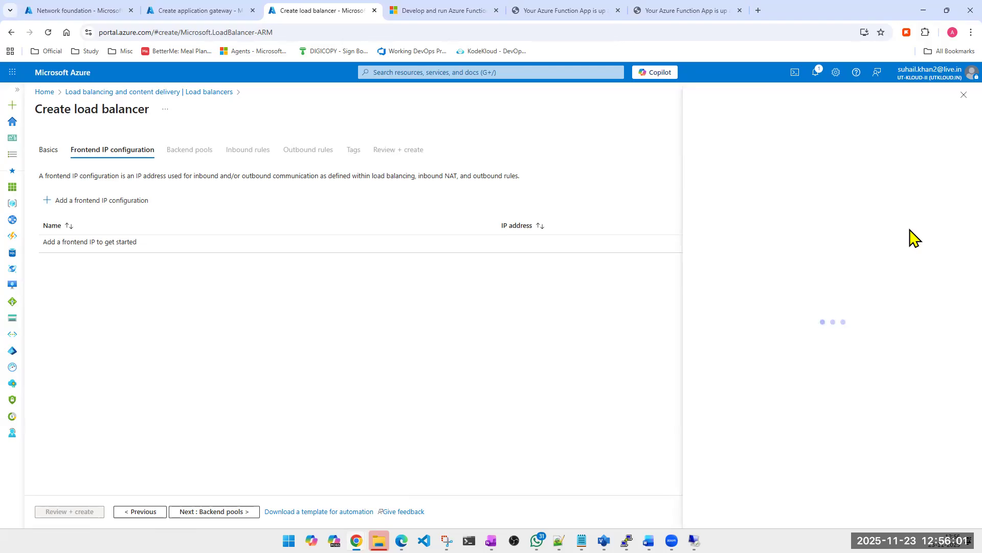
{"action": "left_click", "coordinate": [866, 129]}
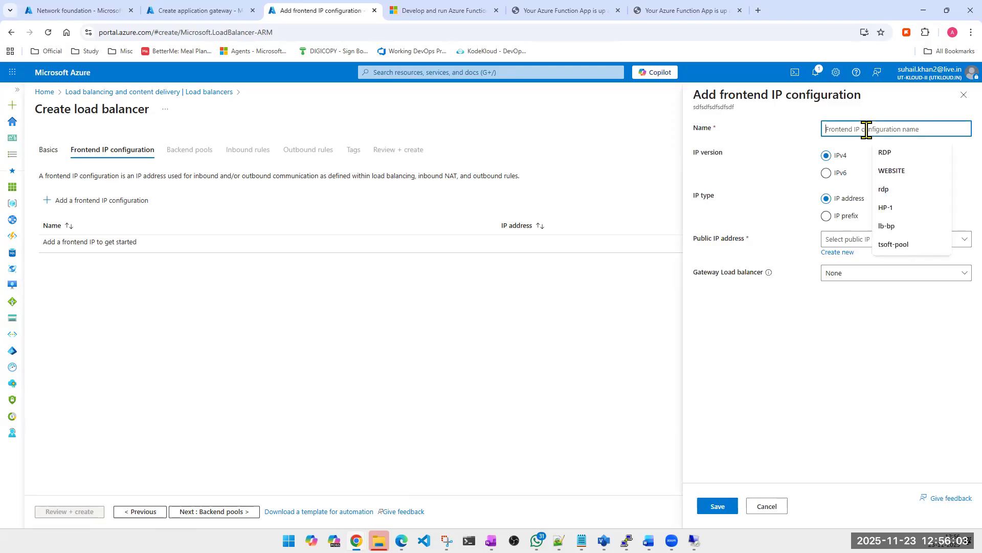
{"action": "type", "text": "SSFSAfff"}
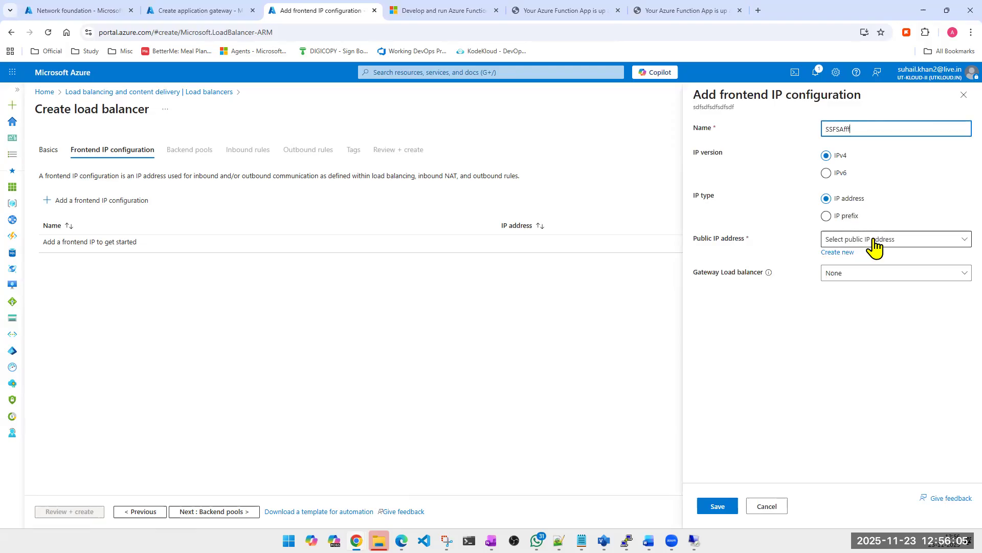
{"action": "left_click", "coordinate": [862, 239]}
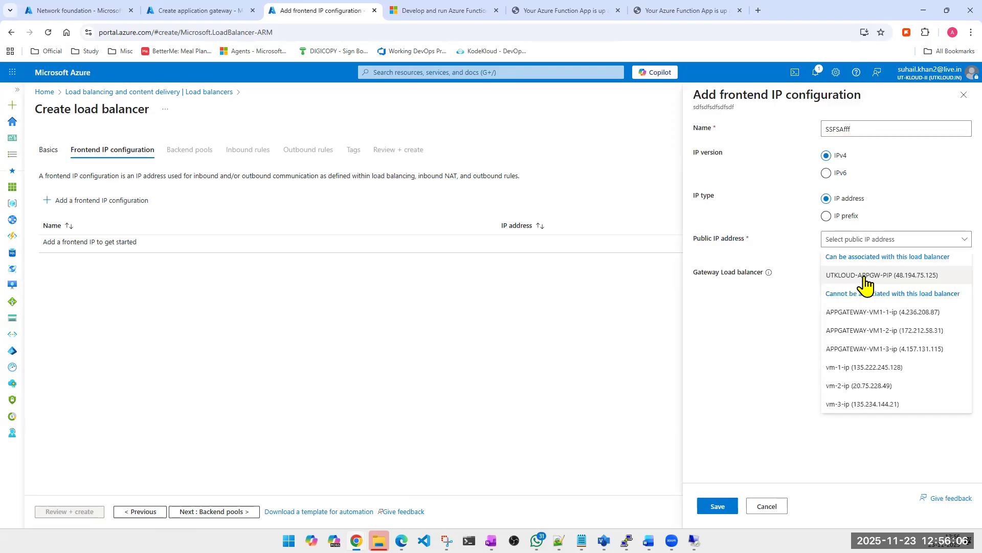
{"action": "left_click", "coordinate": [829, 251]}
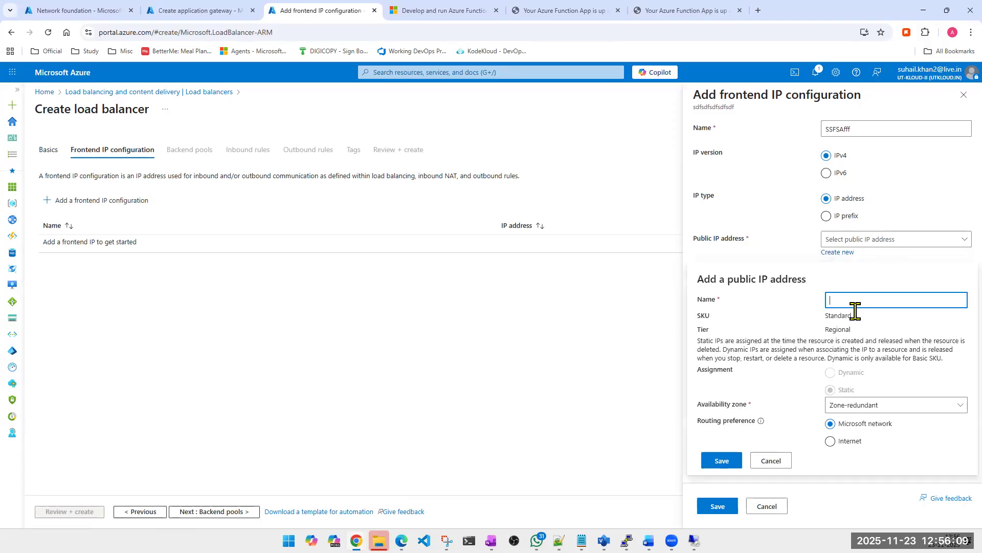
{"action": "type", "text": "sdfsdfsdfsdf"}
{"action": "left_click", "coordinate": [726, 465]}
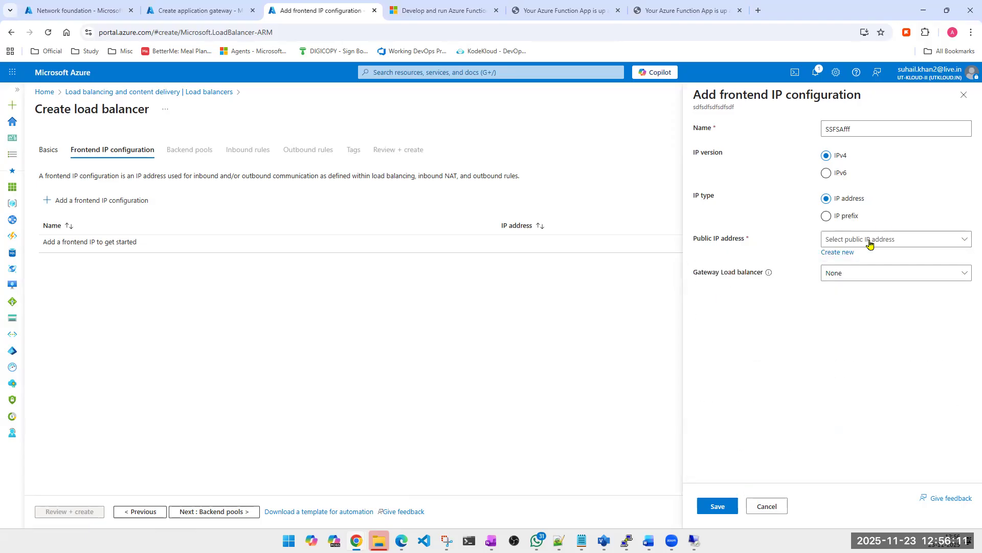
{"action": "left_click", "coordinate": [768, 505]}
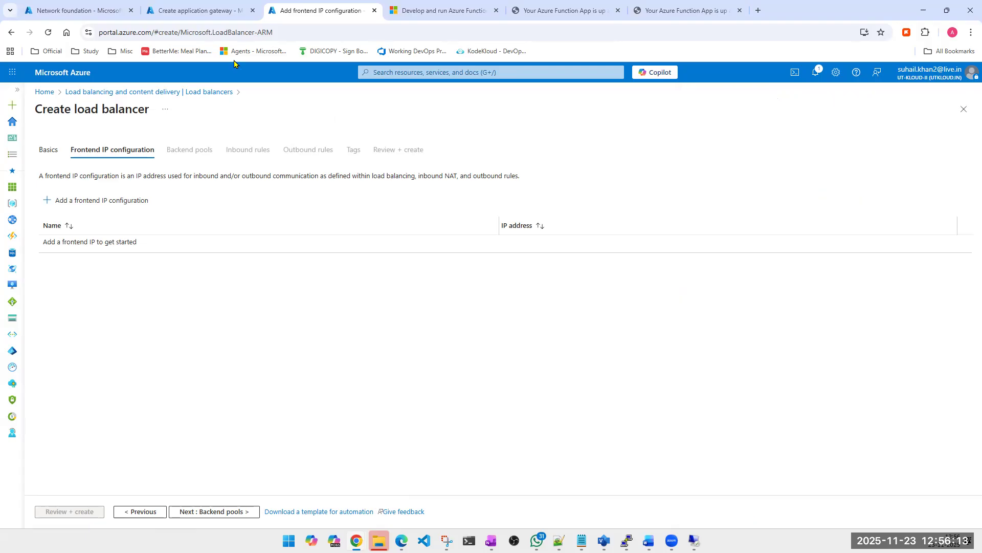
- In the application gateway form, set the frontend IP address type to Both and add a public IP named utkloud-app-gateway-PIP
{"action": "left_click", "coordinate": [214, 9]}
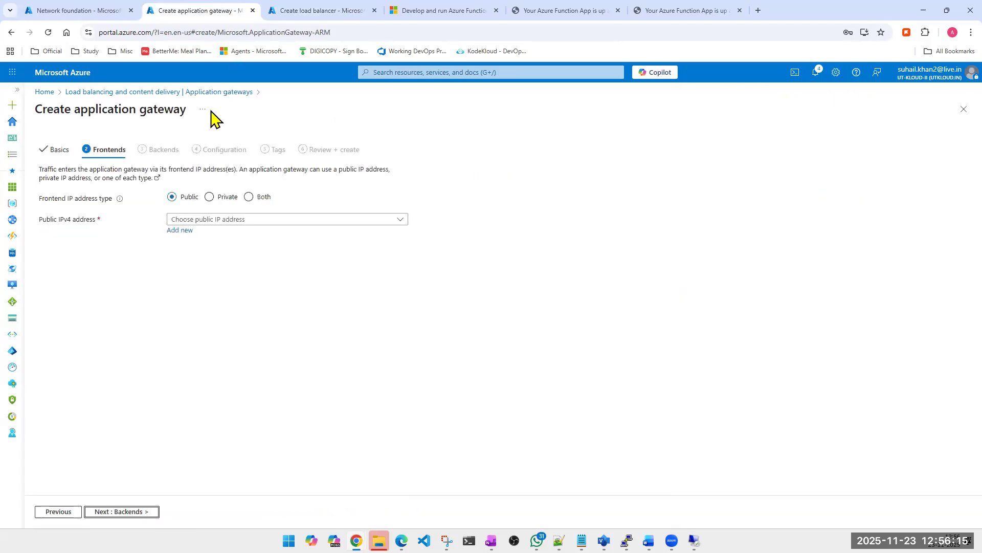
{"action": "left_click", "coordinate": [248, 197]}
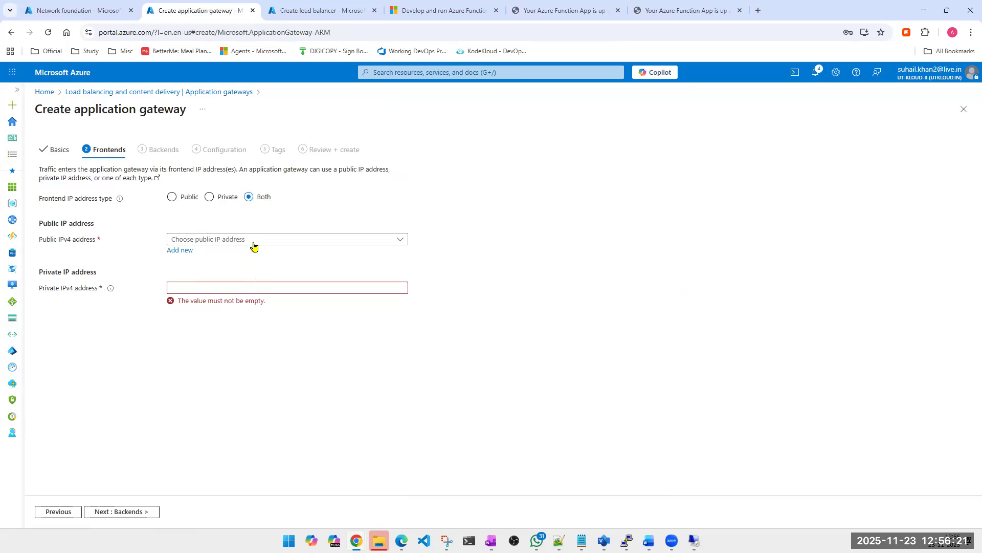
{"action": "left_click", "coordinate": [183, 251]}
{"action": "left_click", "coordinate": [260, 288]}
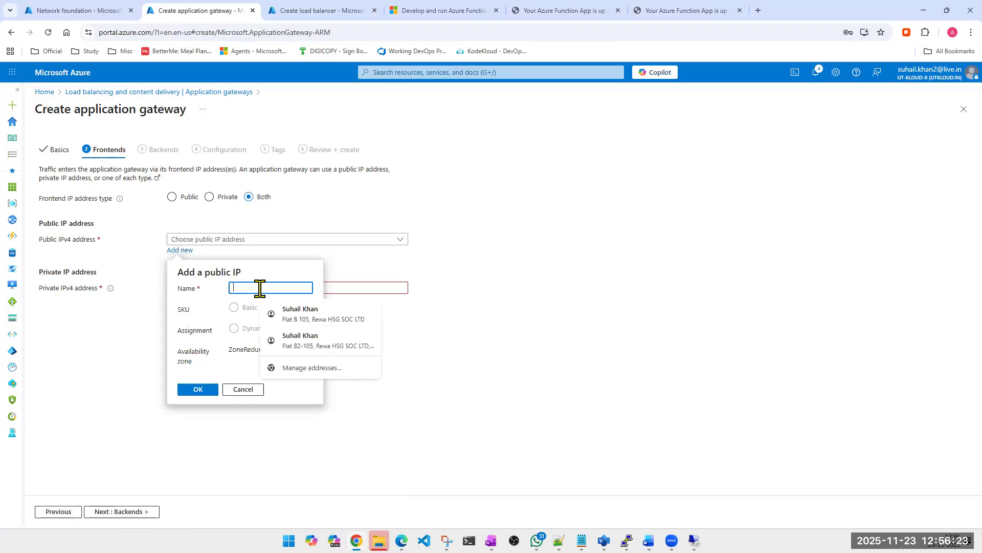
{"action": "type", "text": "ap"}
{"action": "key", "text": "BackSpace"}
{"action": "key", "text": "BackSpace"}
{"action": "type", "text": "u"}
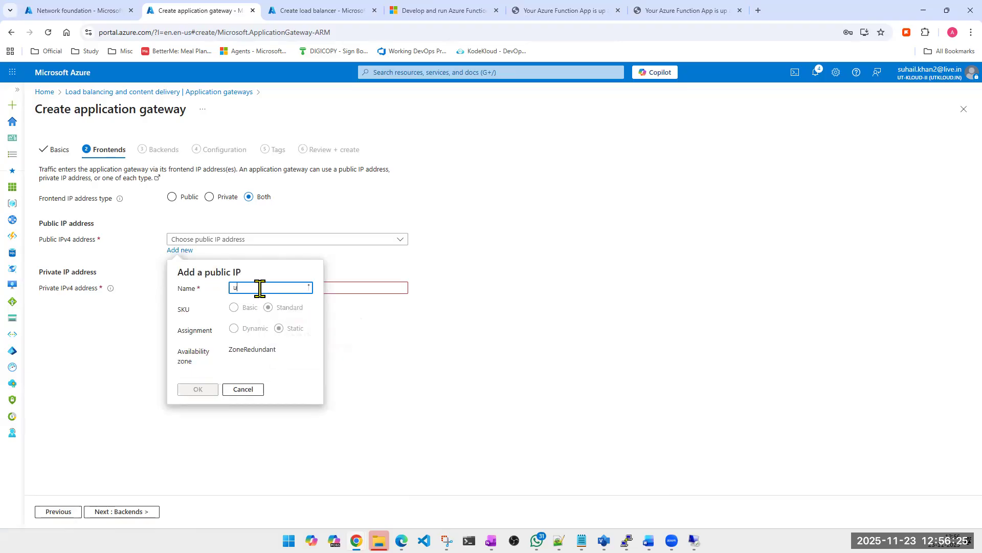
{"action": "type", "text": "tkloud-app-gateway-"}
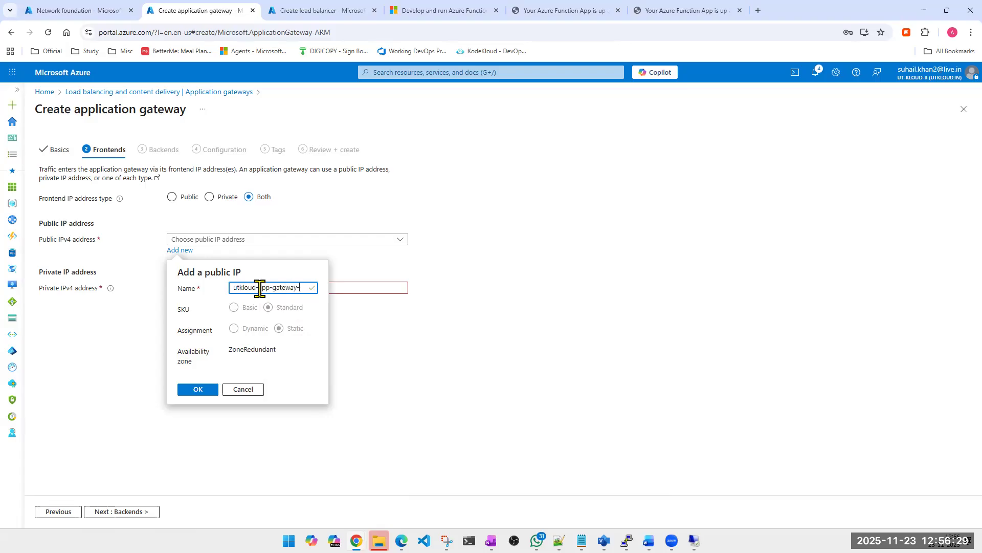
{"action": "type", "text": "PIP"}
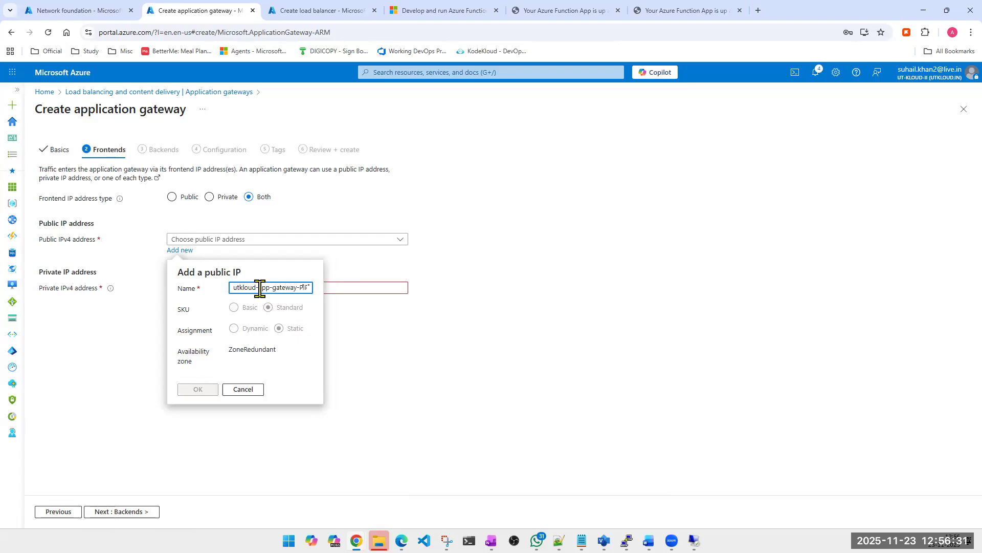
{"action": "key", "text": "ctrl+a"}
{"action": "key", "text": "ctrl+c"}
{"action": "left_click", "coordinate": [203, 392]}
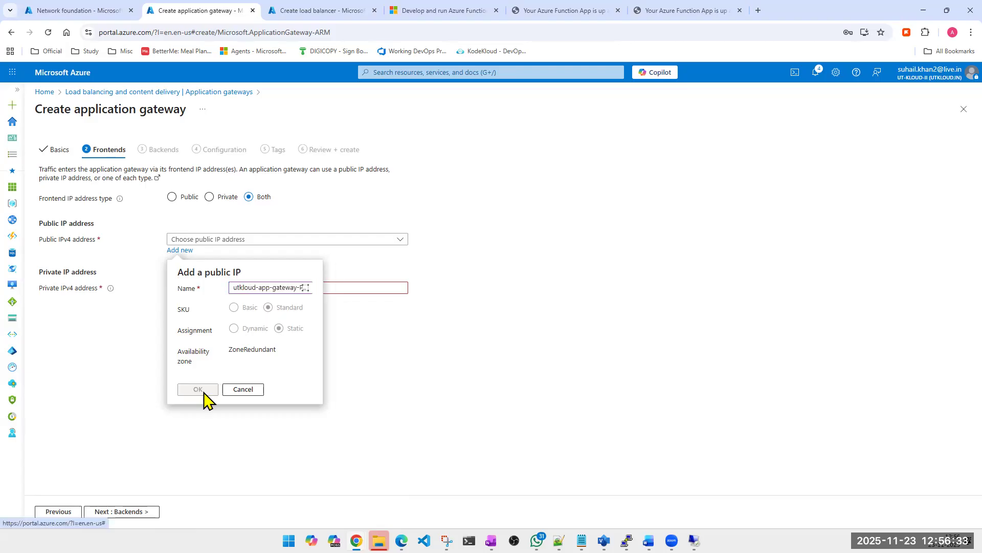
- Set the application gateway's private IPv4 address to 10.10.10.10
{"action": "left_click", "coordinate": [233, 287]}
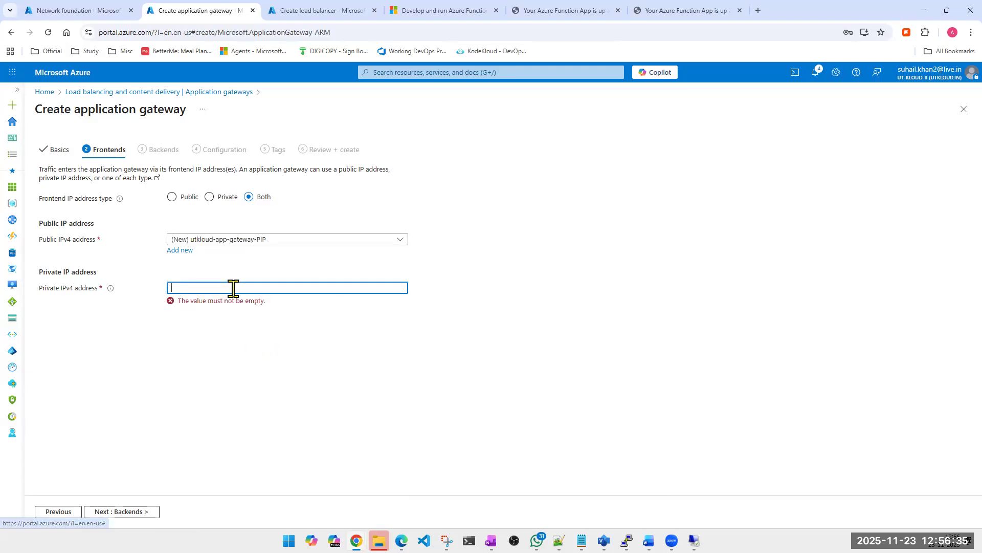
{"action": "type", "text": "10.10.010.10"}
{"action": "key", "text": "ctrl+a"}
{"action": "type", "text": "10.01."}
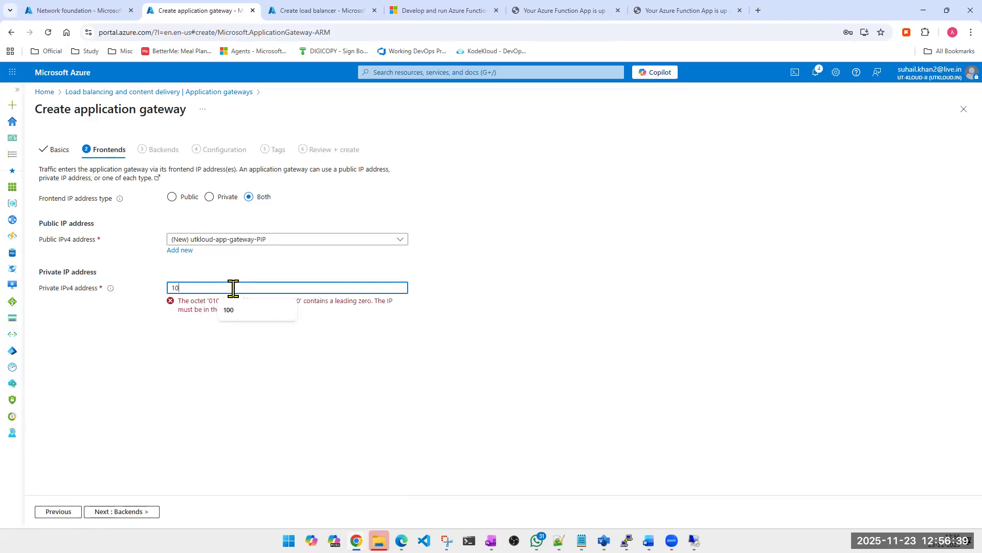
{"action": "key", "text": "BackSpace"}
{"action": "key", "text": "BackSpace"}
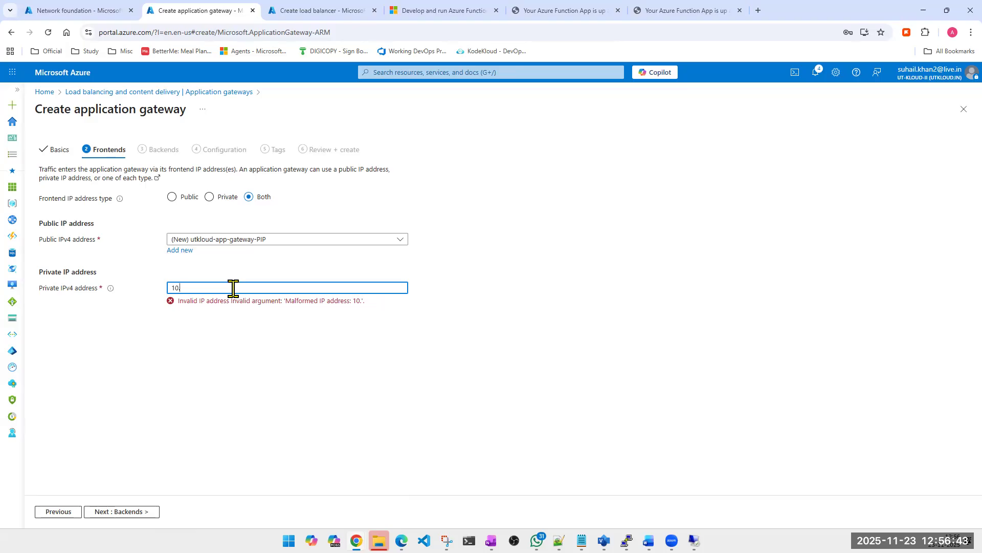
{"action": "type", "text": "10.10.01"}
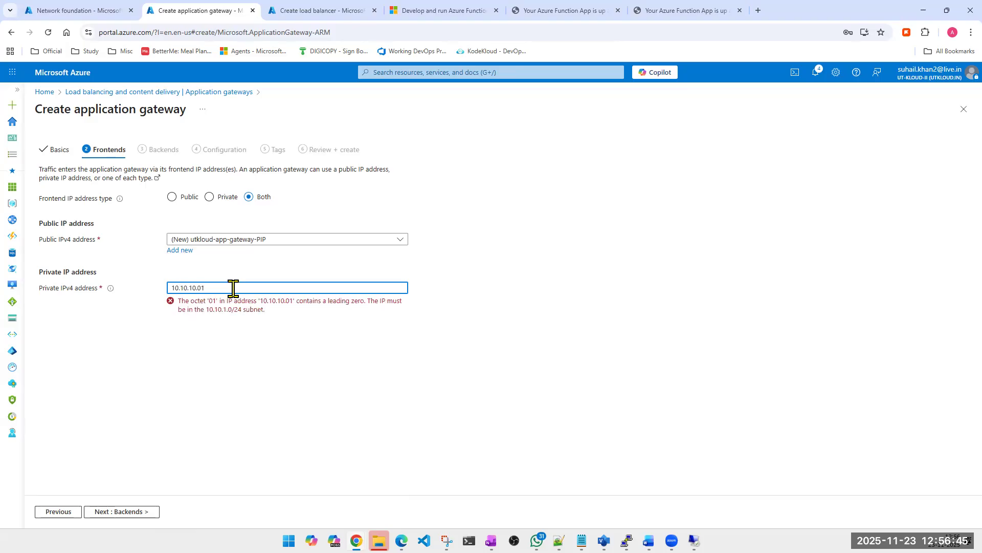
{"action": "key", "text": "BackSpace"}
{"action": "key", "text": "BackSpace"}
{"action": "type", "text": "10"}
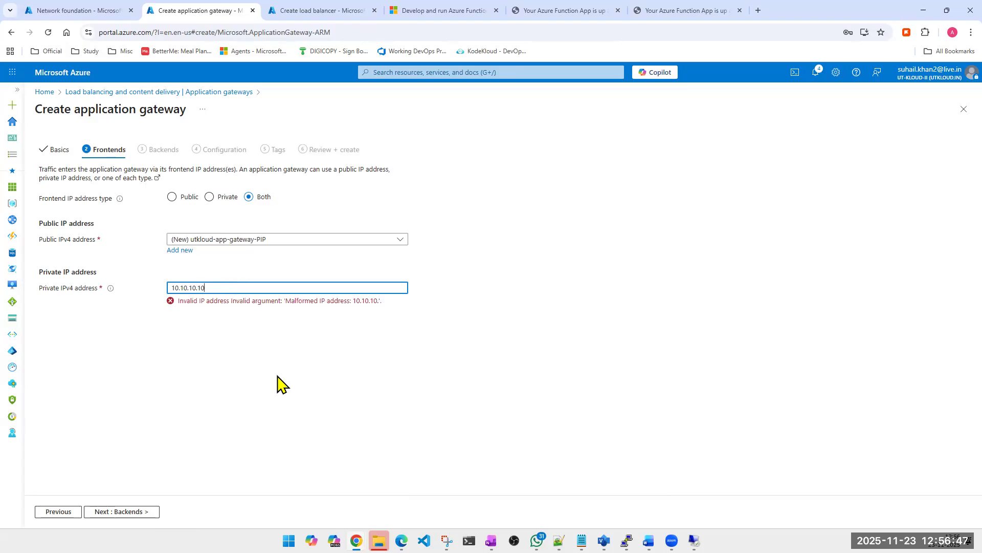
{"action": "left_click", "coordinate": [277, 384]}
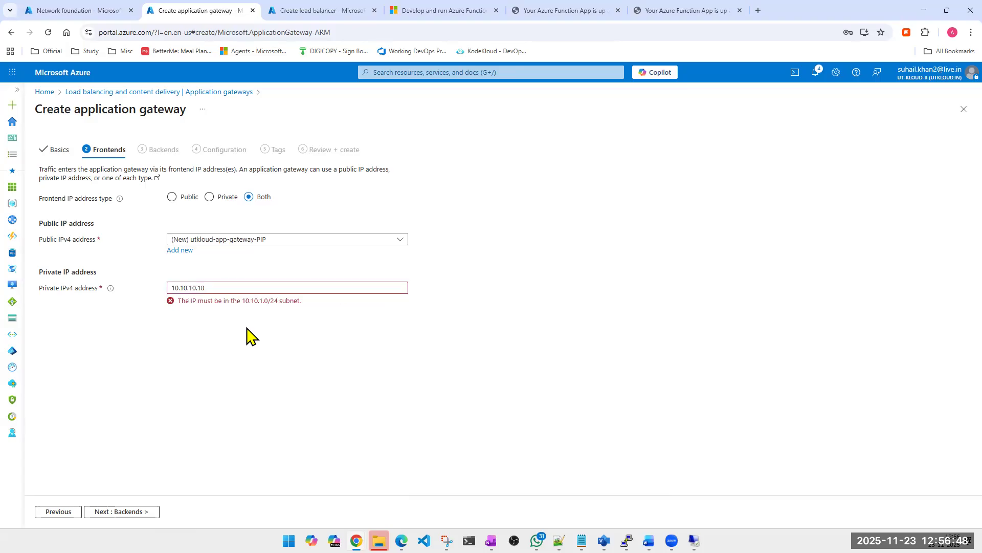
- Try the private IPv4 address with a /32 suffix, as 10.10.10.10/32
{"action": "left_click", "coordinate": [252, 284]}
{"action": "type", "text": "/32"}
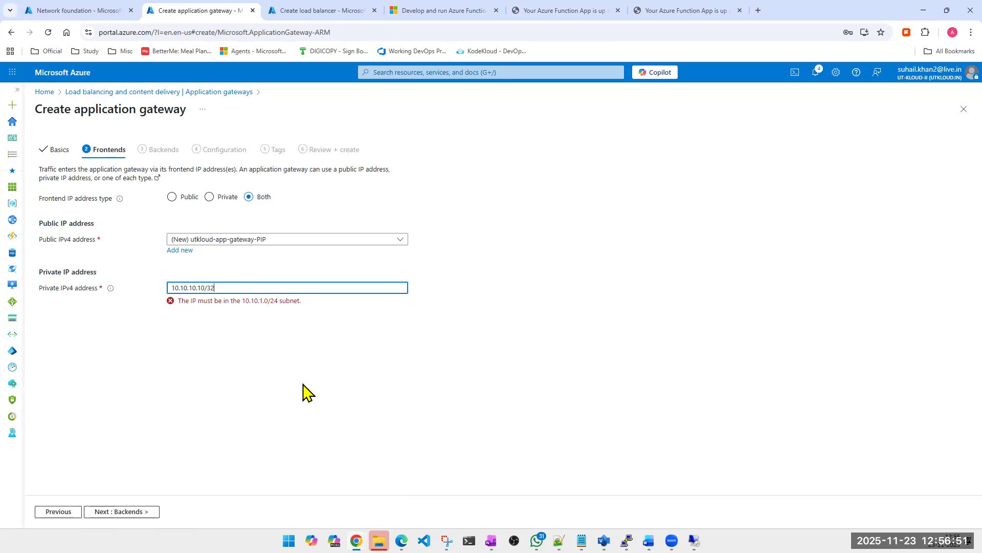
{"action": "left_click", "coordinate": [305, 391]}
- Change the private IPv4 address suffix to /24, giving 10.10.10.10/24
{"action": "left_click", "coordinate": [278, 286]}
{"action": "key", "text": "BackSpace"}
{"action": "key", "text": "BackSpace"}
{"action": "type", "text": "24"}
{"action": "left_click", "coordinate": [309, 330]}
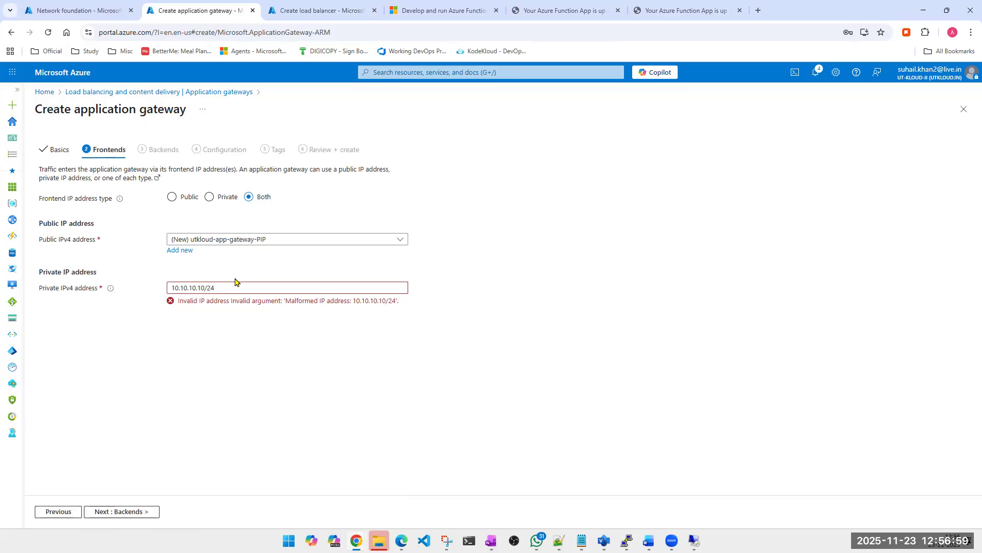
- Clear the private IPv4 address and try the Private frontend IP address type, examining the tier support message
{"action": "left_click", "coordinate": [284, 282]}
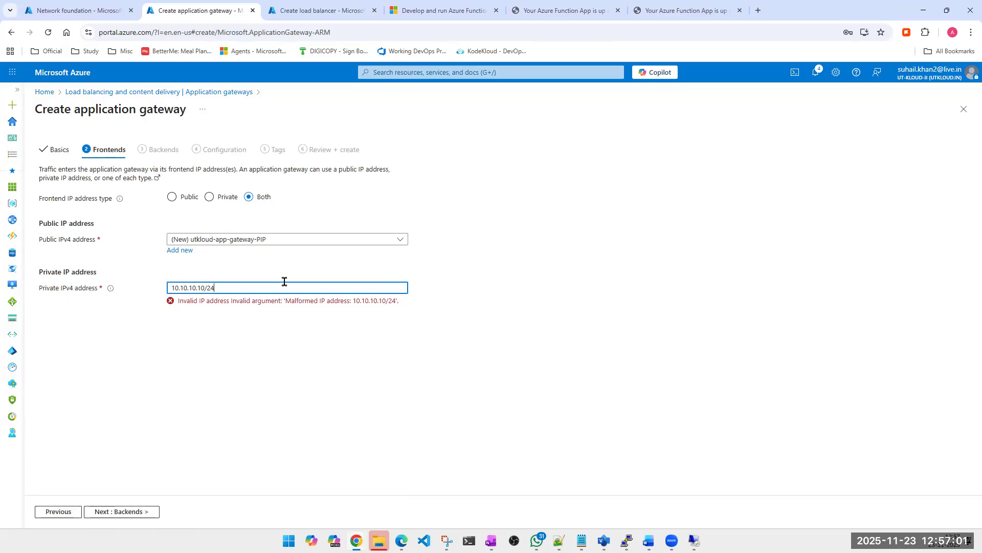
{"action": "key", "text": "ctrl+a"}
{"action": "key", "text": "BackSpace"}
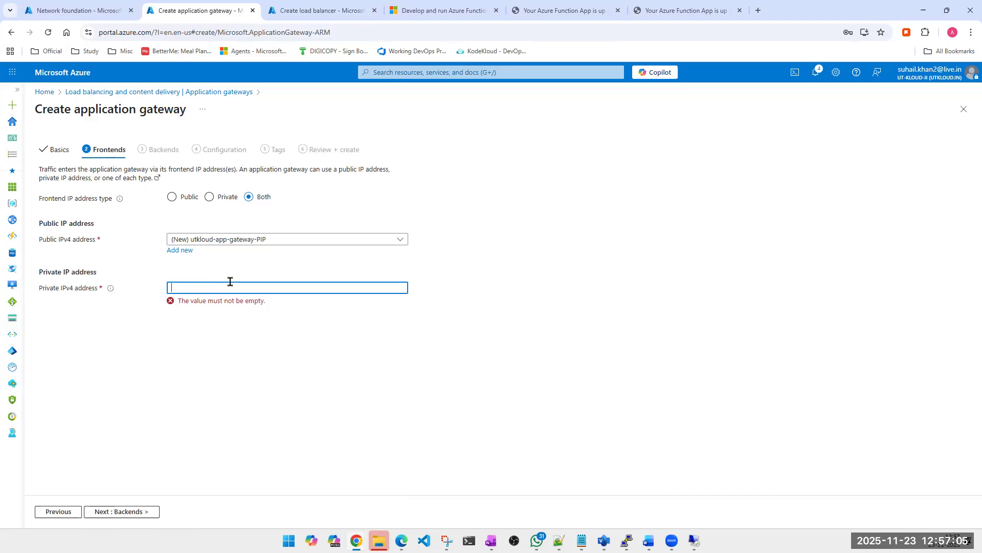
{"action": "left_click", "coordinate": [220, 207]}
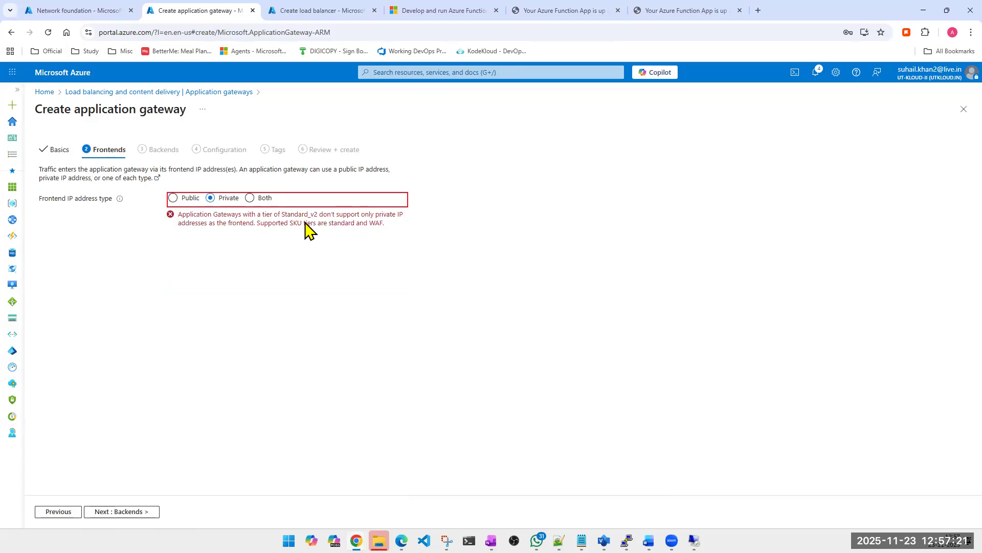
{"action": "triple_click", "coordinate": [374, 225]}
{"action": "left_click", "coordinate": [374, 225]}
{"action": "left_click_drag", "start_coordinate": [371, 225], "coordinate": [380, 226]}
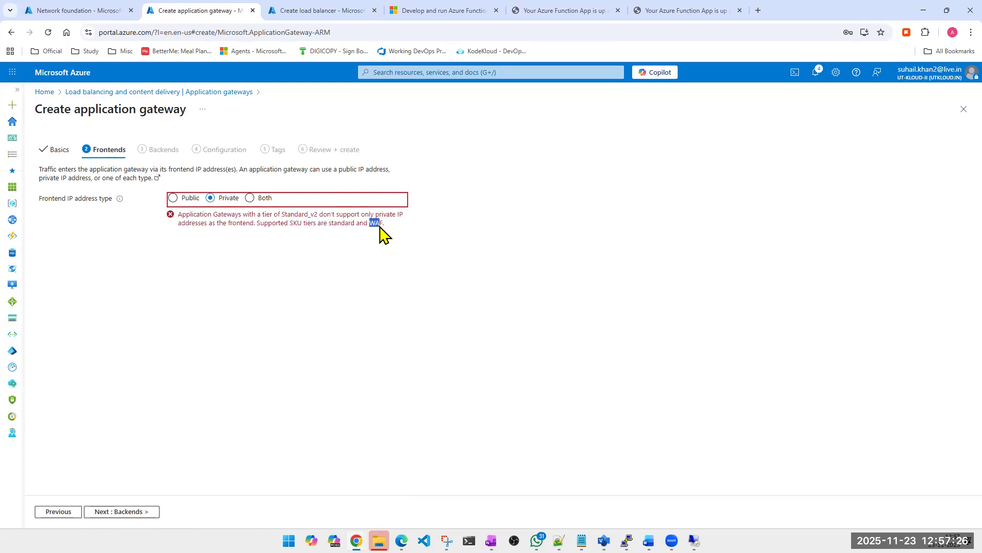
- Set the frontend IP address type to Public, keeping utkloud-app-gateway-PIP, and proceed to the backends stage
{"action": "left_click", "coordinate": [174, 198]}
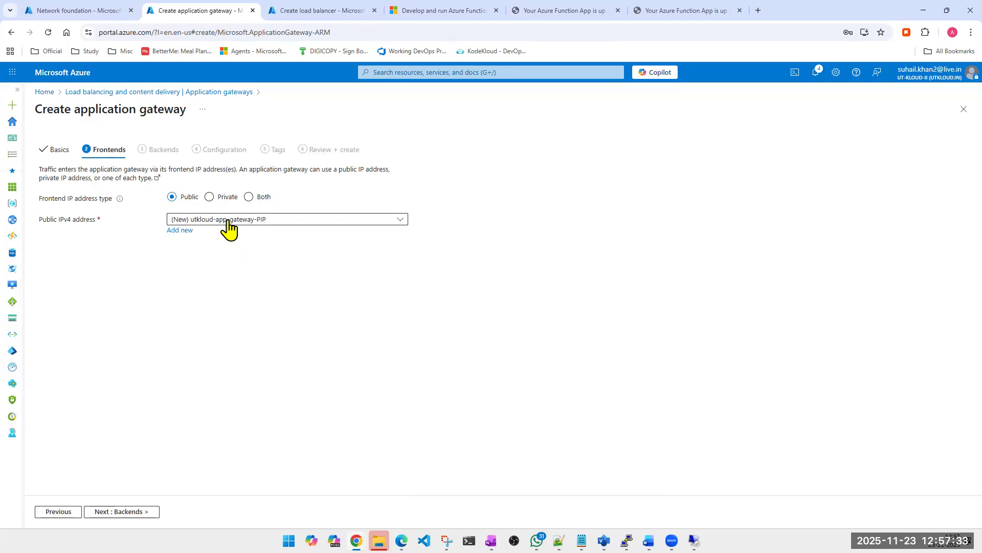
{"action": "left_click", "coordinate": [115, 512]}
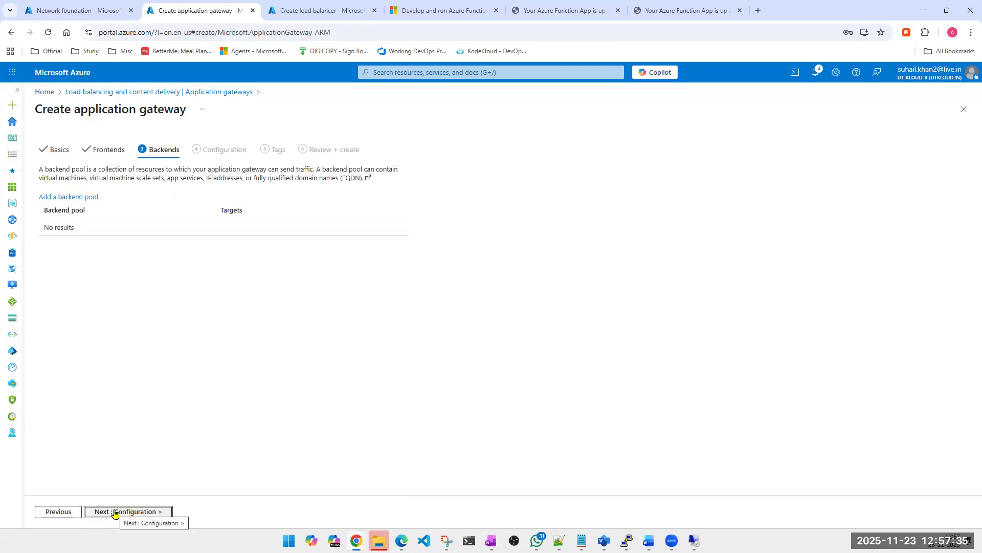
- Start a new backend pool for the application gateway and name it app-serviice
{"action": "left_click", "coordinate": [66, 199]}
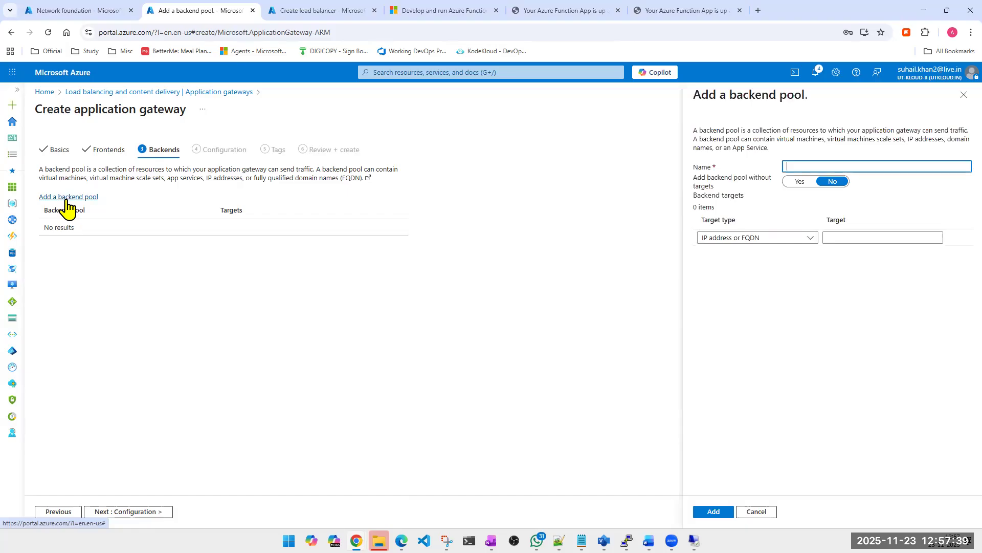
{"action": "left_click", "coordinate": [854, 163]}
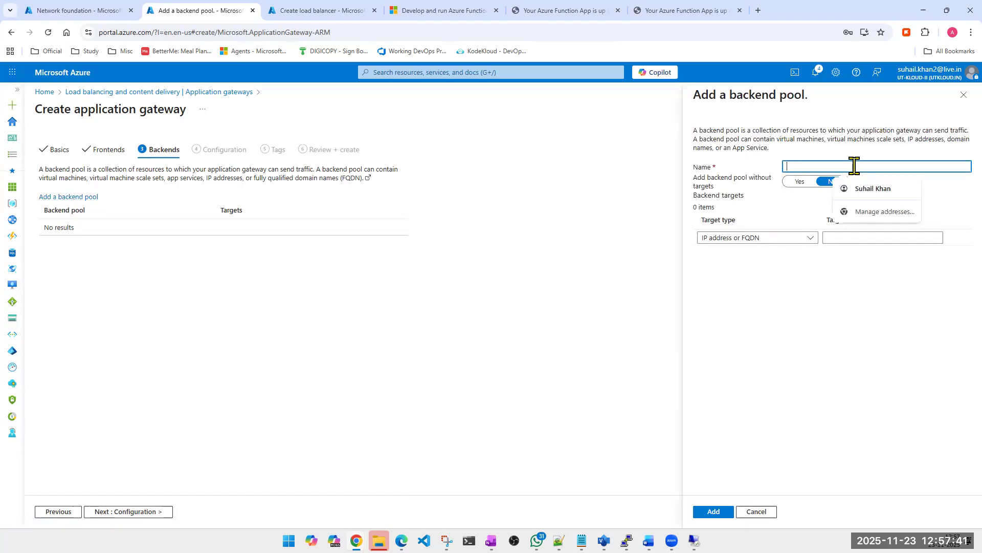
{"action": "key", "text": "ctrl+v"}
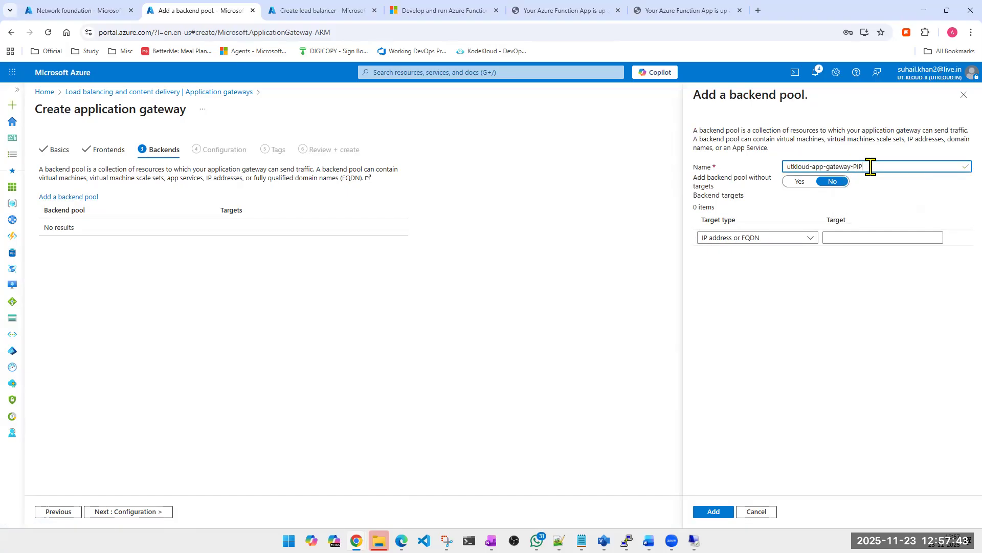
{"action": "left_click_drag", "start_coordinate": [871, 166], "coordinate": [750, 163]}
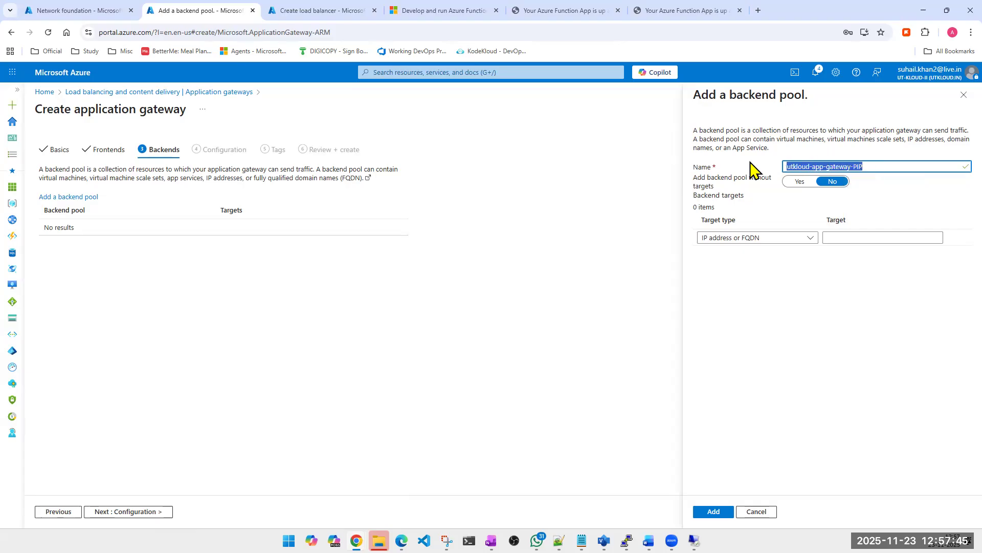
{"action": "type", "text": "app-ser"}
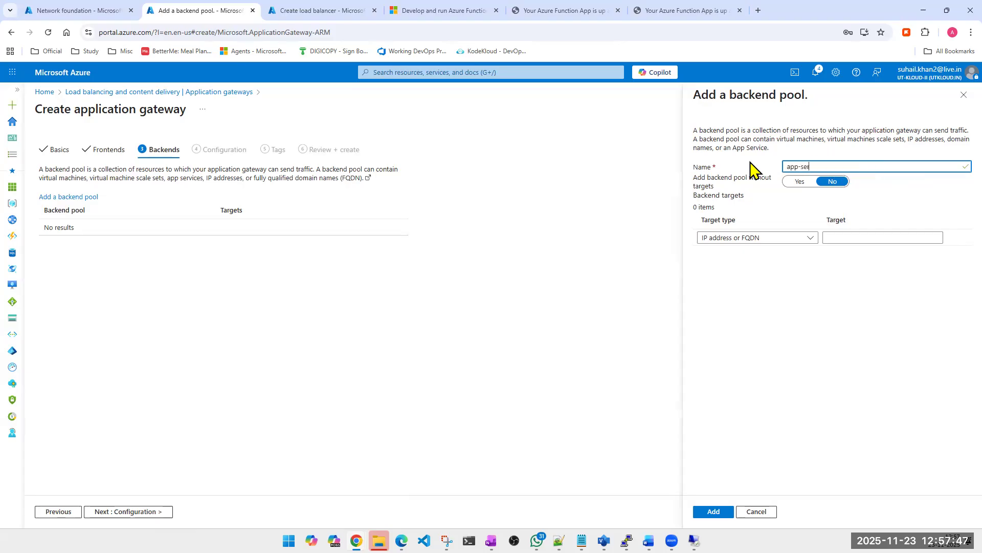
{"action": "type", "text": "voice"}
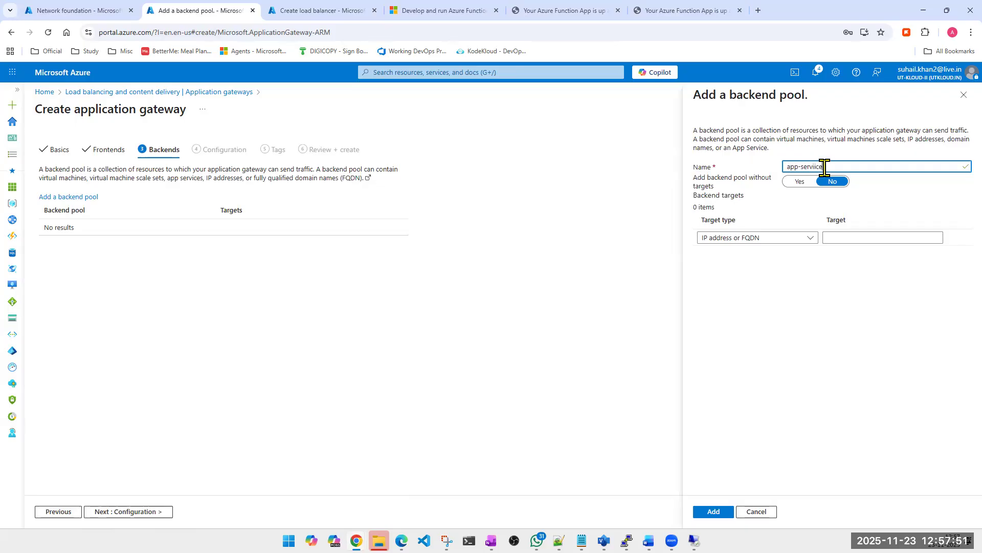
- Give the app-serviice pool an App Services target of utk-Test-Function-App and add the pool
{"action": "left_click", "coordinate": [787, 238]}
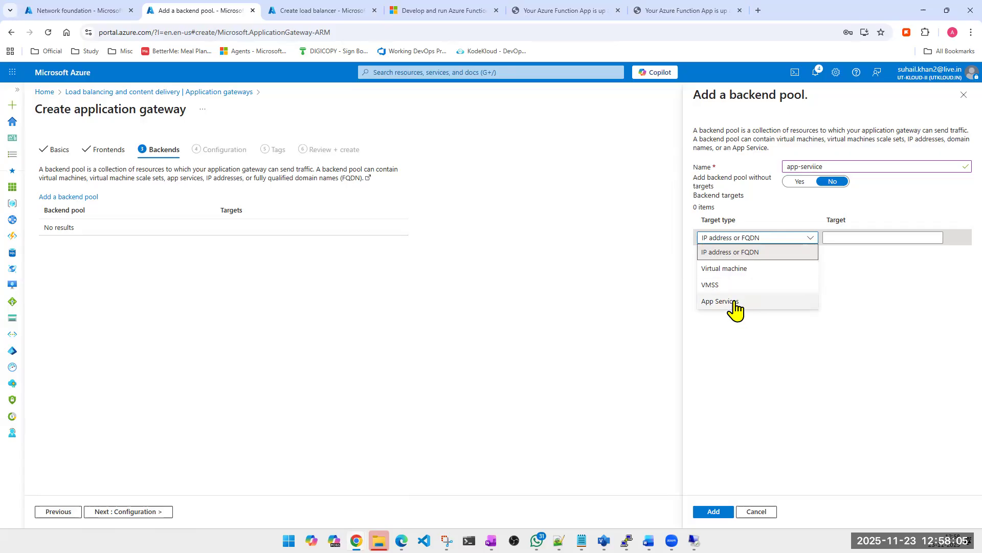
{"action": "left_click", "coordinate": [735, 303]}
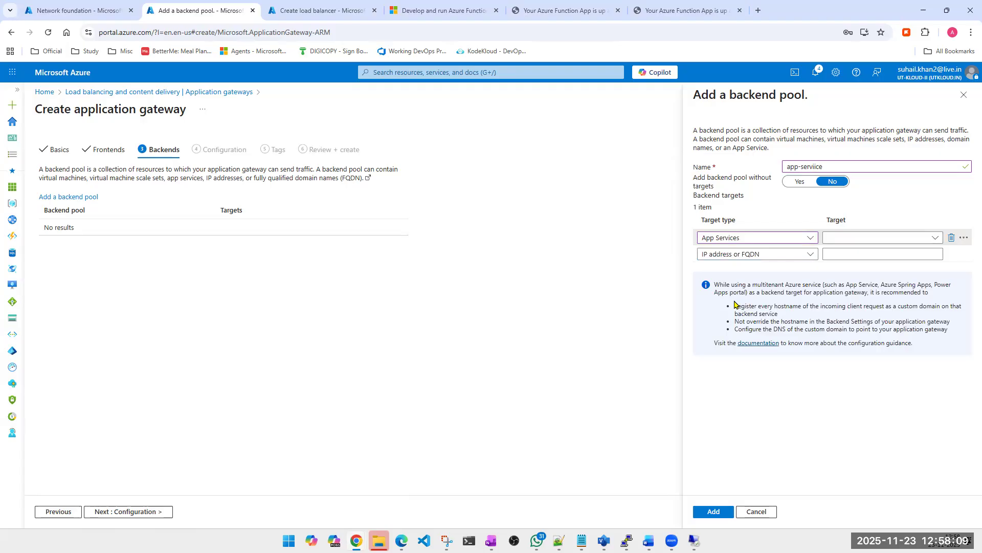
{"action": "left_click", "coordinate": [853, 238]}
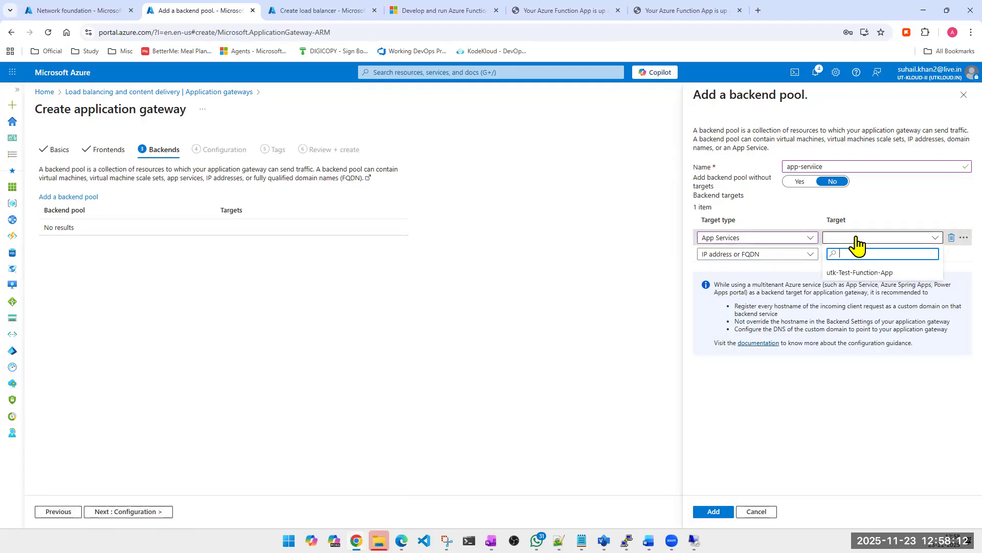
{"action": "left_click", "coordinate": [839, 276]}
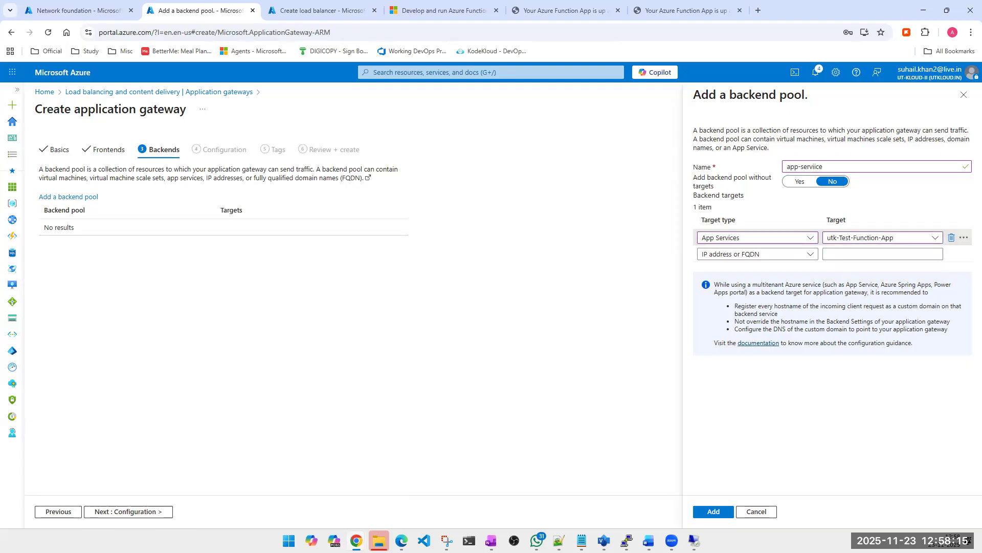
{"action": "left_click", "coordinate": [714, 513]}
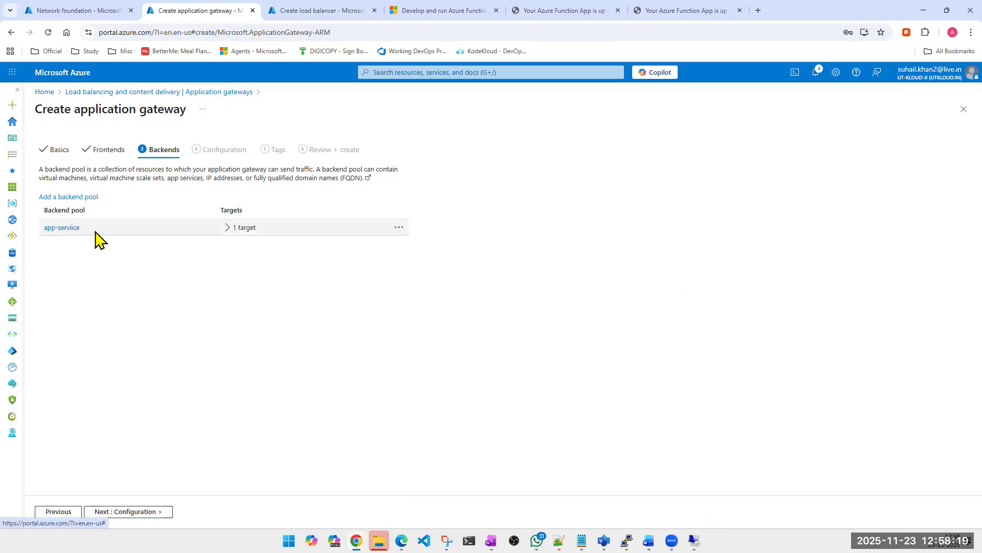
- Start a second backend pool named vm-backend-pool with appgateway-vm1-1210_z1 as its first virtual machine target
{"action": "left_click", "coordinate": [80, 199]}
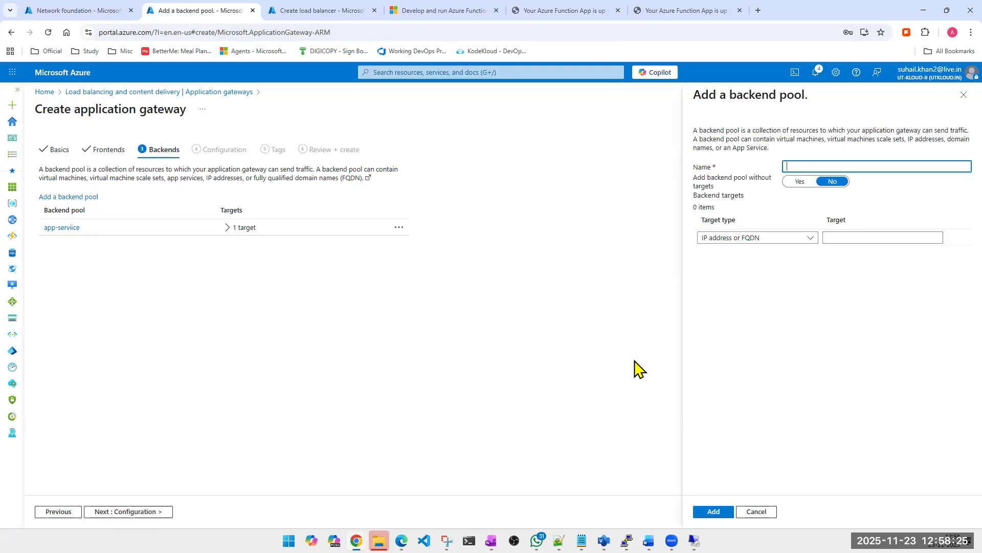
{"action": "type", "text": "vm-backend-pool"}
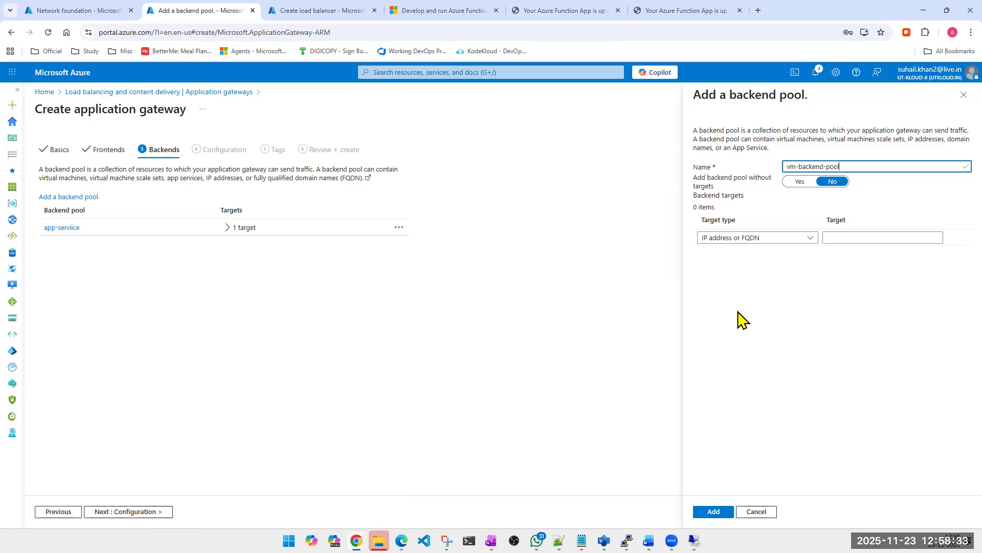
{"action": "left_click", "coordinate": [728, 240]}
{"action": "left_click", "coordinate": [729, 269]}
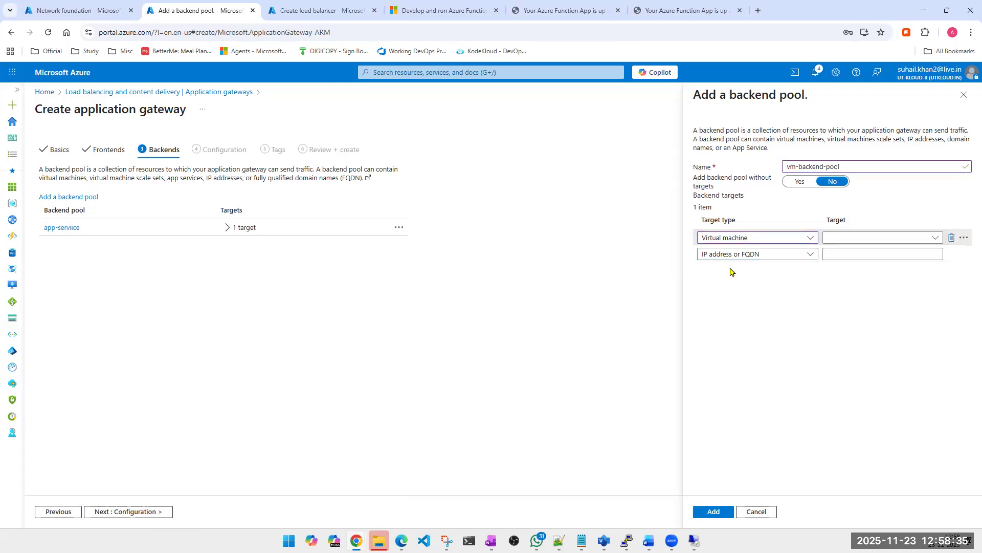
{"action": "left_click", "coordinate": [860, 238]}
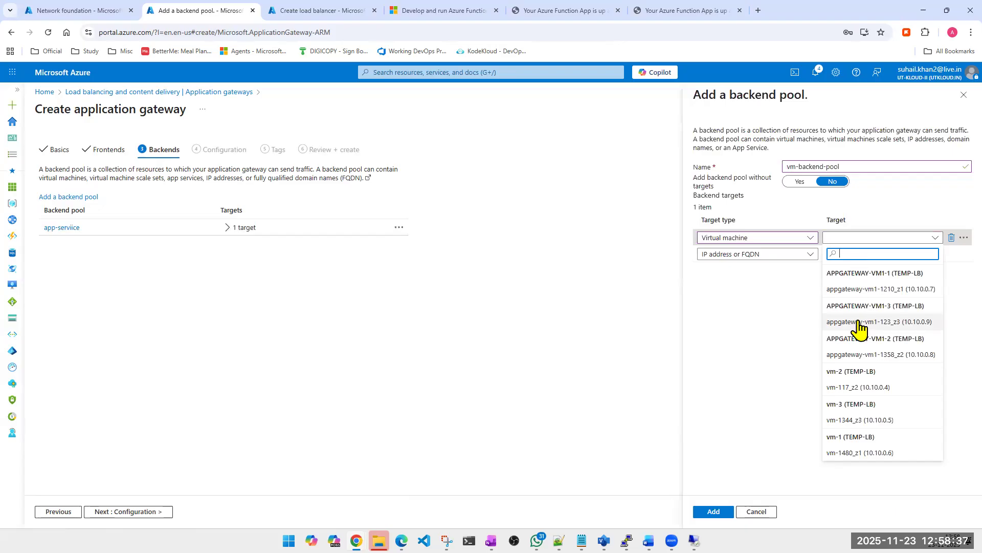
{"action": "left_click", "coordinate": [861, 290]}
- Include appgateway-vm1-1358_z2 and appgateway-vm1-123_z3 as further virtual machine targets in vm-backend-pool
{"action": "left_click", "coordinate": [767, 254]}
{"action": "left_click", "coordinate": [741, 287]}
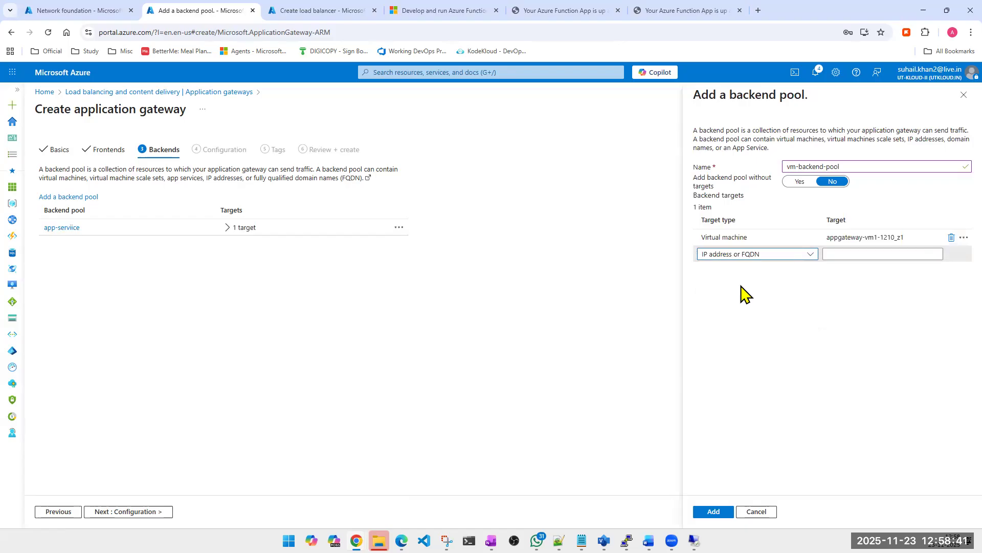
{"action": "left_click", "coordinate": [842, 255]}
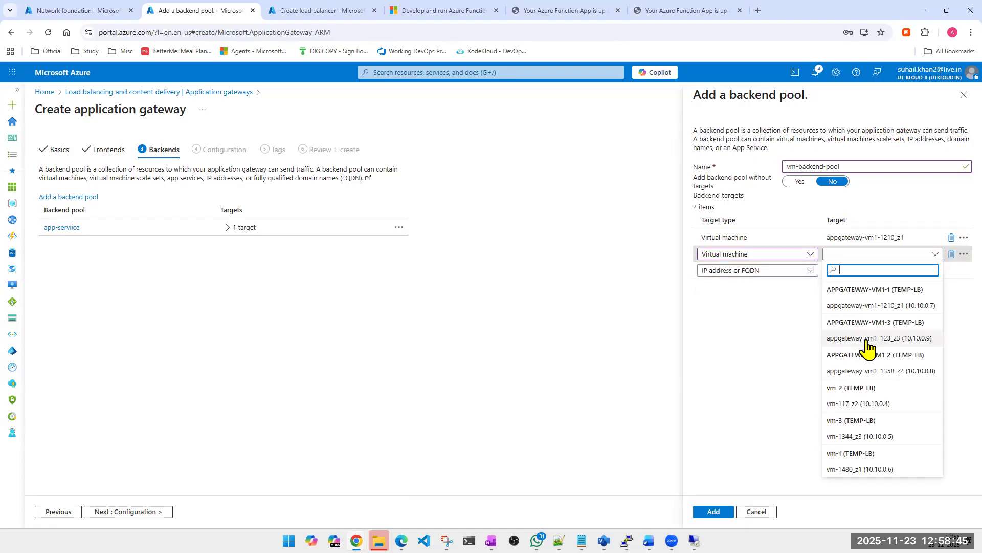
{"action": "left_click", "coordinate": [864, 365]}
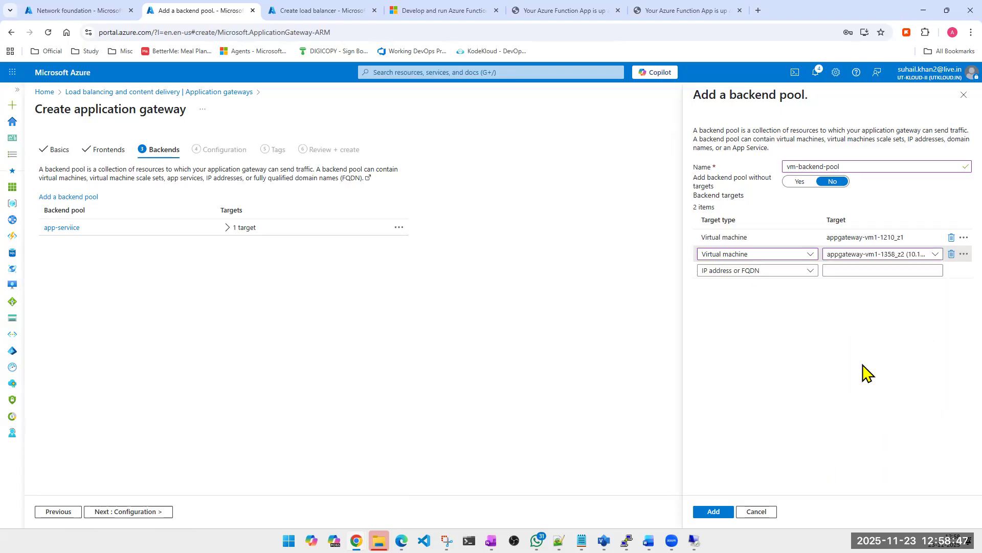
{"action": "left_click", "coordinate": [778, 272]}
{"action": "left_click", "coordinate": [790, 295]}
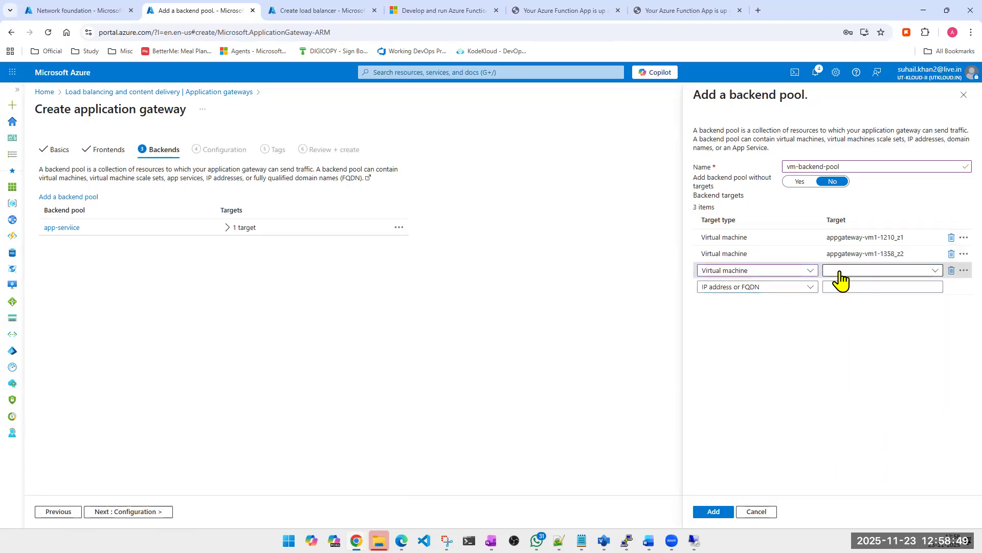
{"action": "left_click", "coordinate": [839, 273]}
{"action": "left_click", "coordinate": [864, 355]}
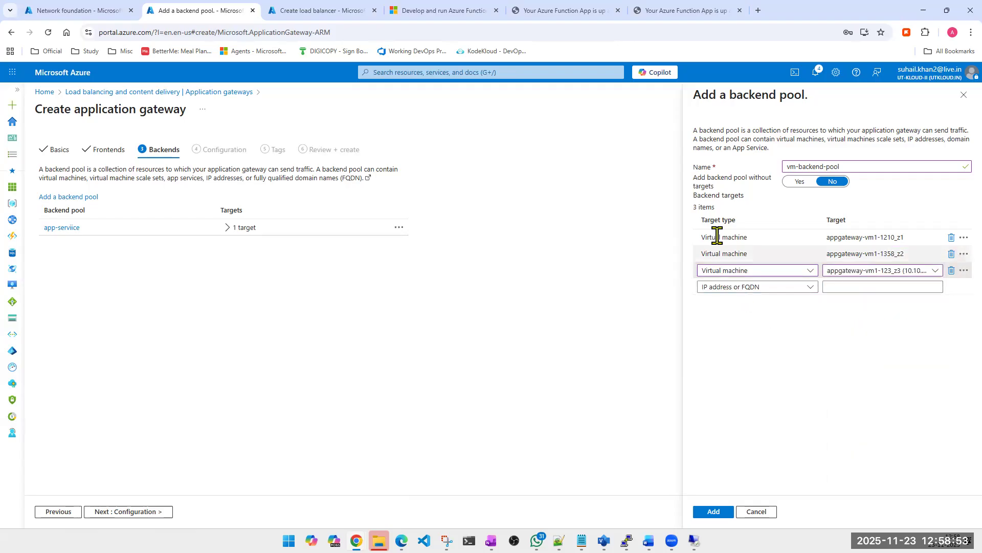
- Try to add vm-backend-pool with an extra App Services target, utk-Test-Function-App, alongside the virtual machines
{"action": "left_click", "coordinate": [739, 288]}
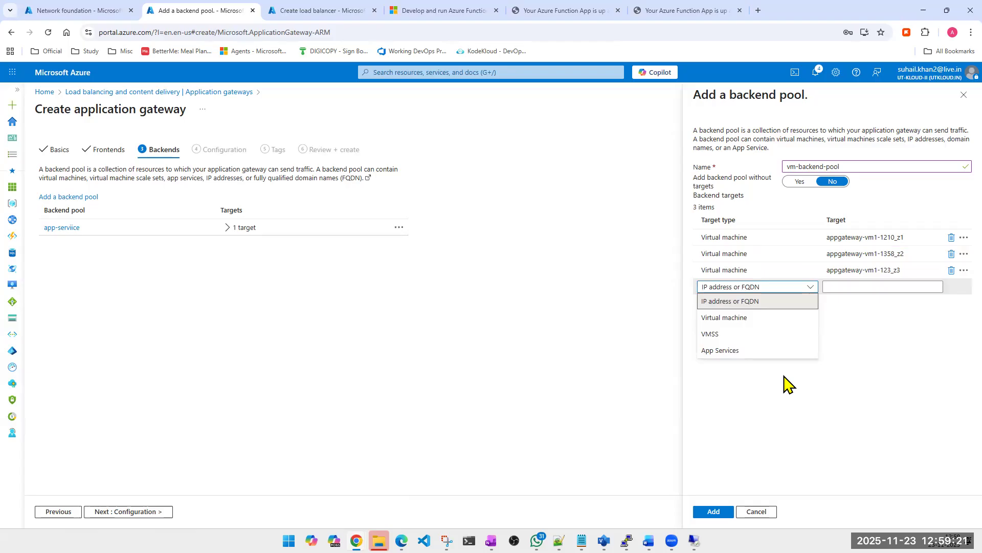
{"action": "left_click", "coordinate": [742, 351]}
{"action": "left_click", "coordinate": [866, 293]}
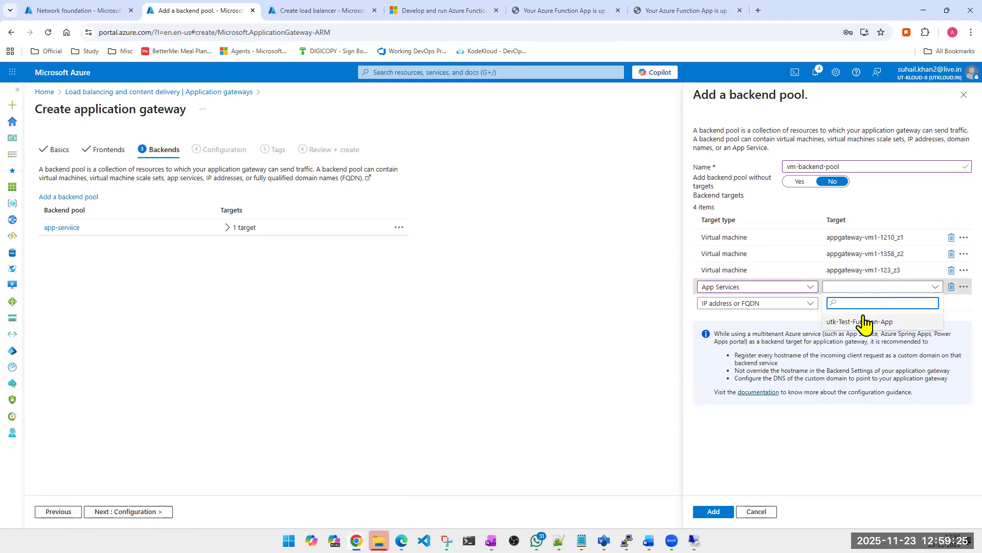
{"action": "left_click", "coordinate": [864, 322]}
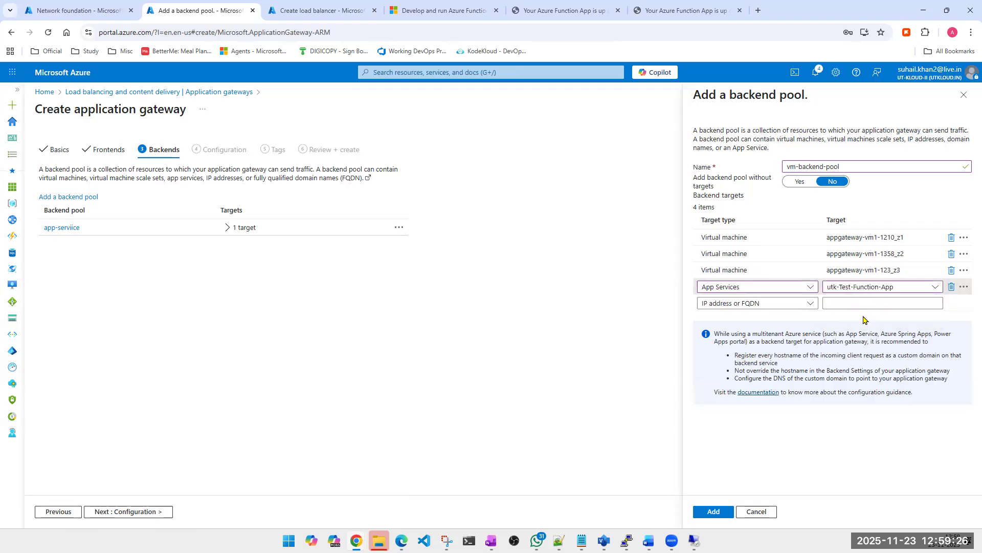
{"action": "left_click", "coordinate": [716, 512]}
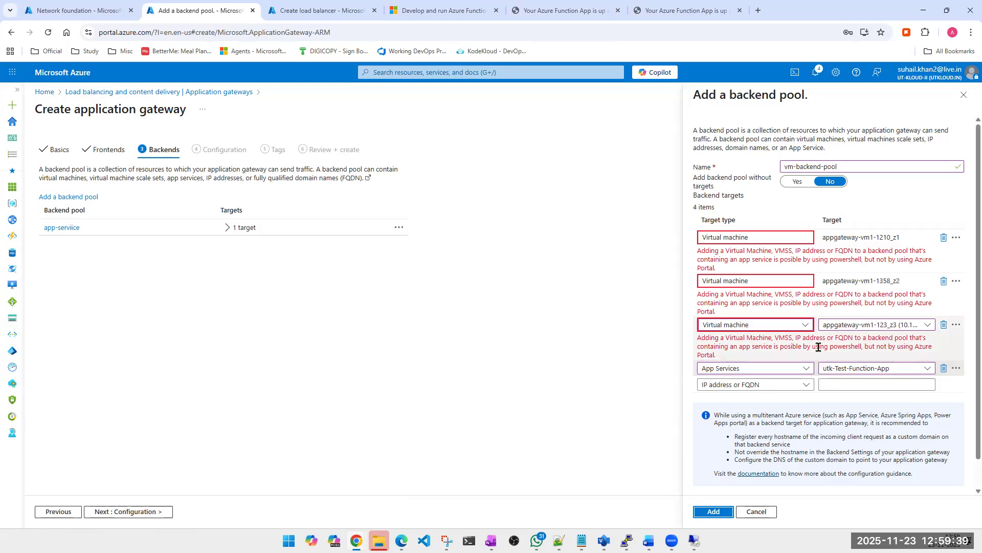
{"action": "double_click", "coordinate": [837, 348]}
{"action": "triple_click", "coordinate": [837, 349]}
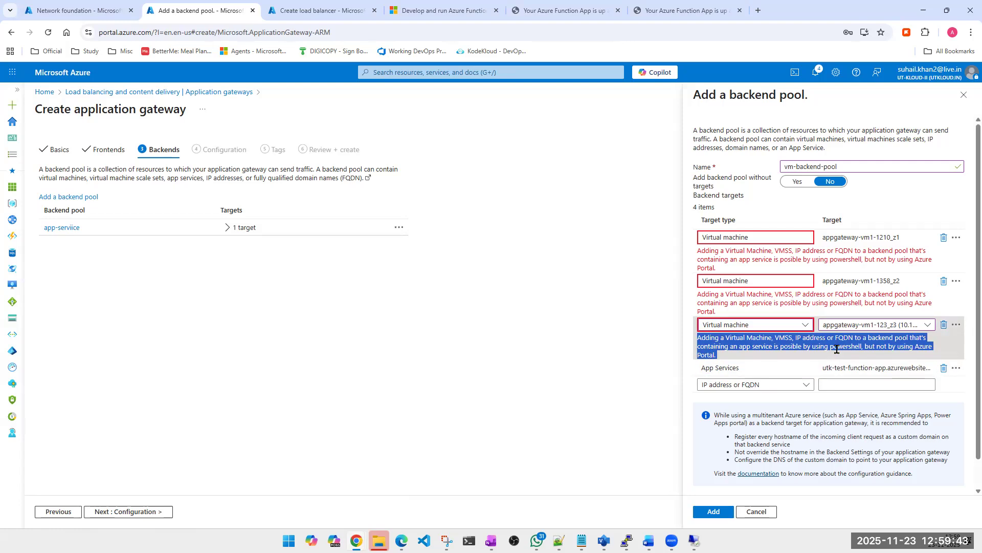
- Remove the App Services target from vm-backend-pool and add the pool with only its virtual machine targets
{"action": "left_click", "coordinate": [945, 371]}
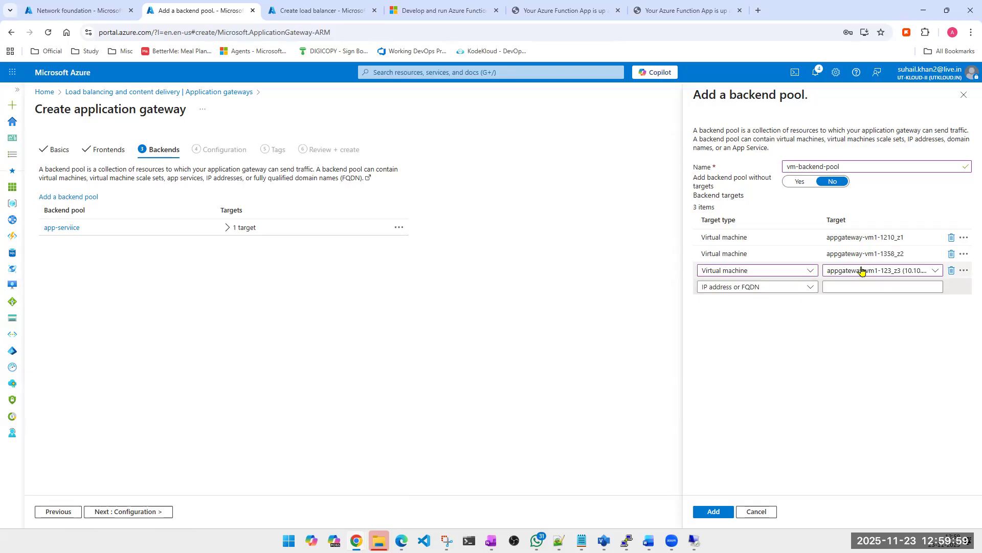
{"action": "left_click", "coordinate": [715, 514]}
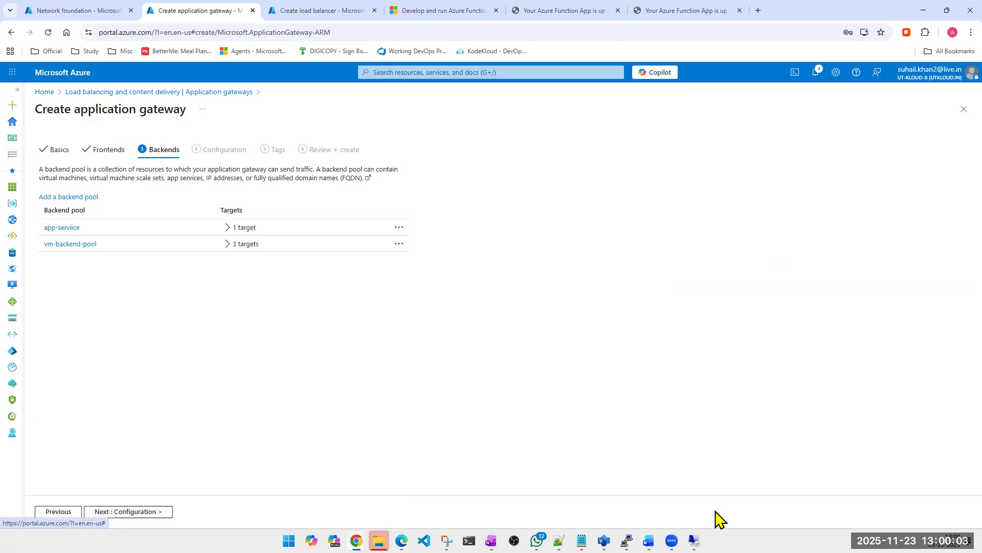
- Add a backend pool named Blank without targets and proceed to the gateway's routing configuration
{"action": "left_click", "coordinate": [56, 197]}
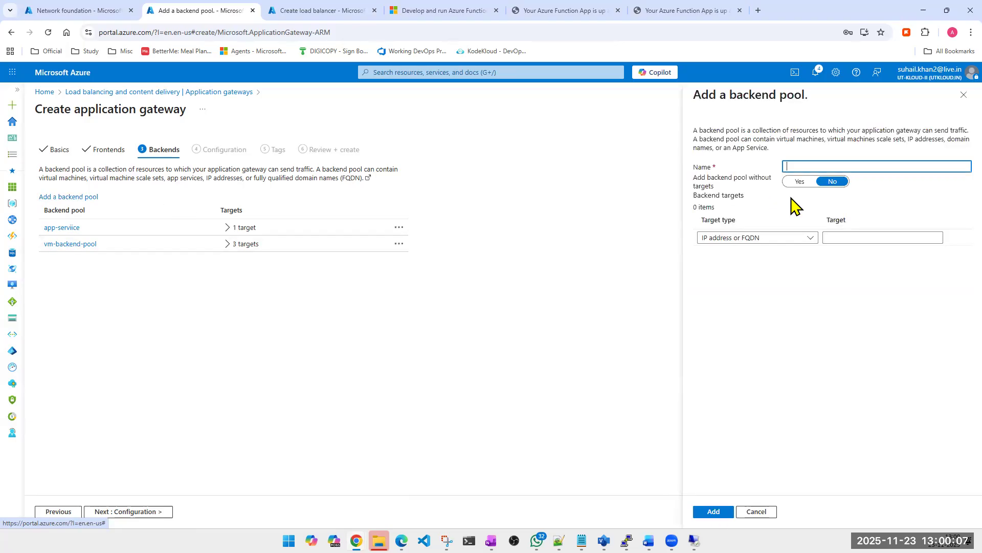
{"action": "left_click", "coordinate": [819, 167]}
{"action": "type", "text": "Blank"}
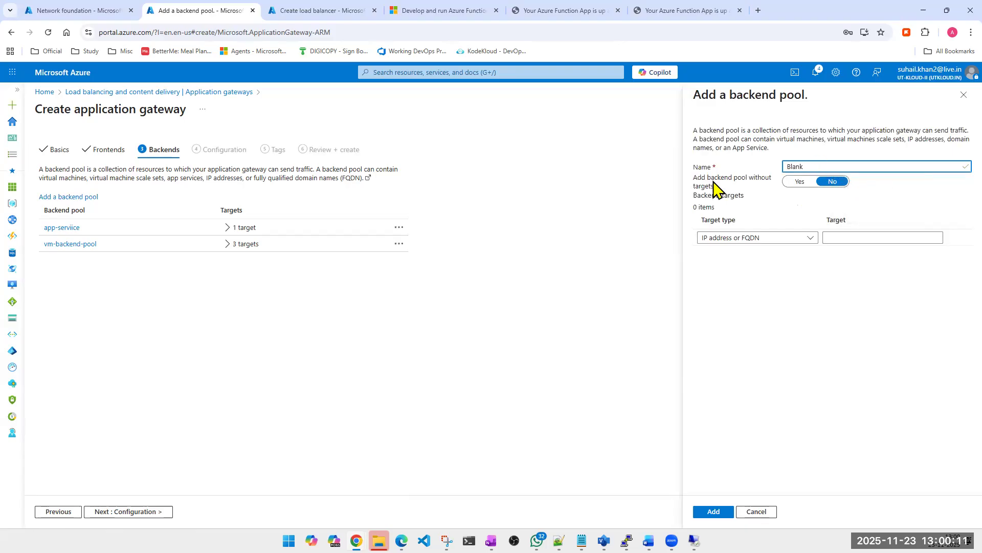
{"action": "left_click", "coordinate": [800, 183]}
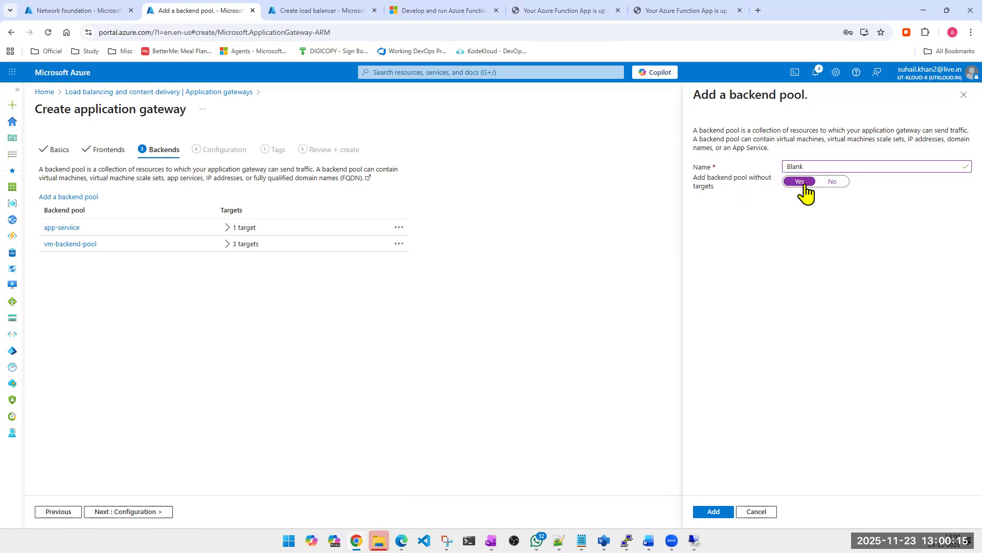
{"action": "left_click", "coordinate": [713, 512]}
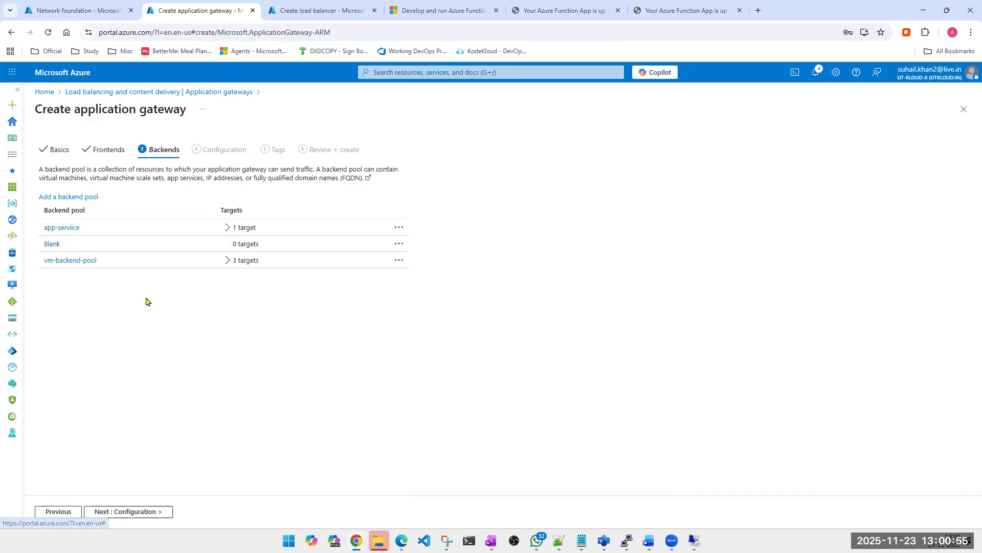
{"action": "left_click", "coordinate": [148, 511]}
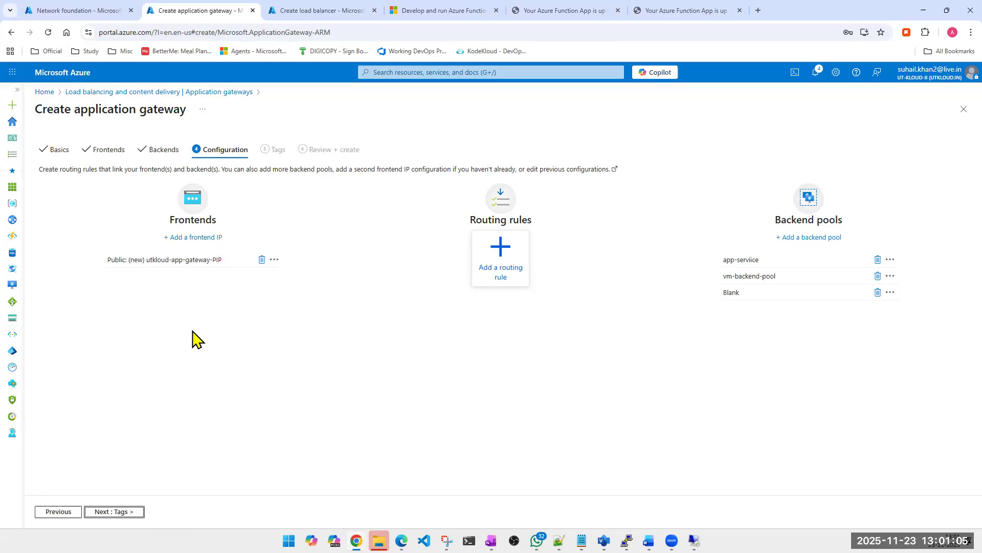
{"action": "left_click", "coordinate": [184, 238]}
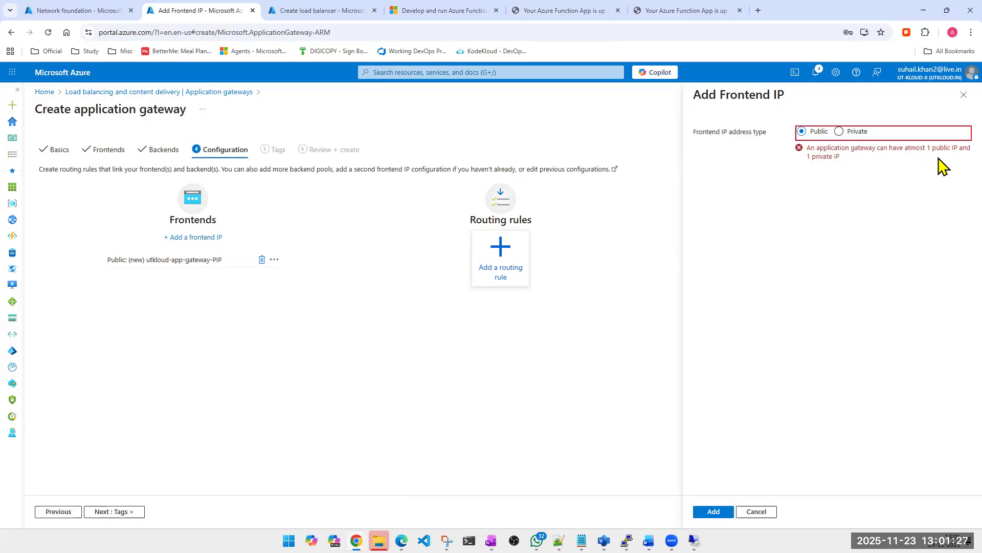
{"action": "left_click", "coordinate": [842, 132]}
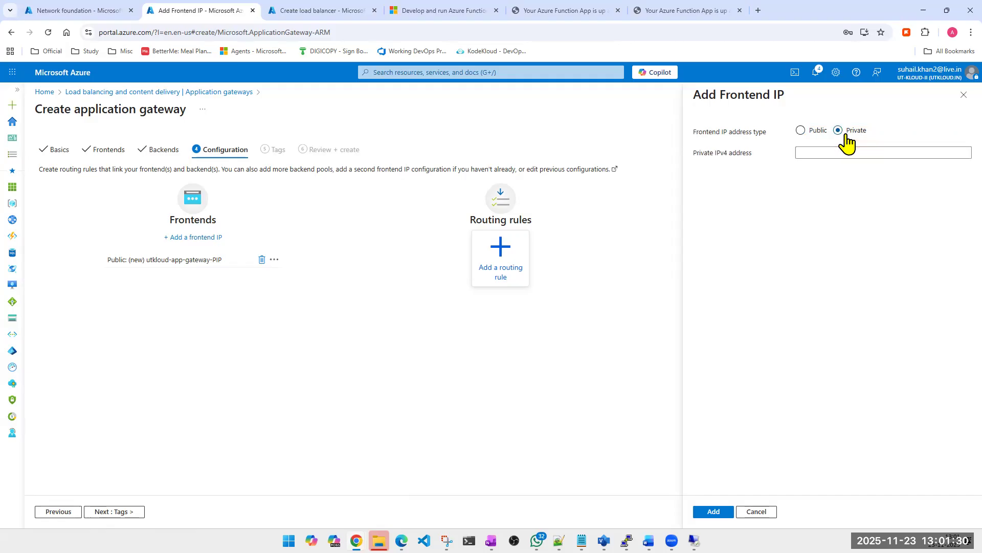
{"action": "left_click", "coordinate": [802, 131]}
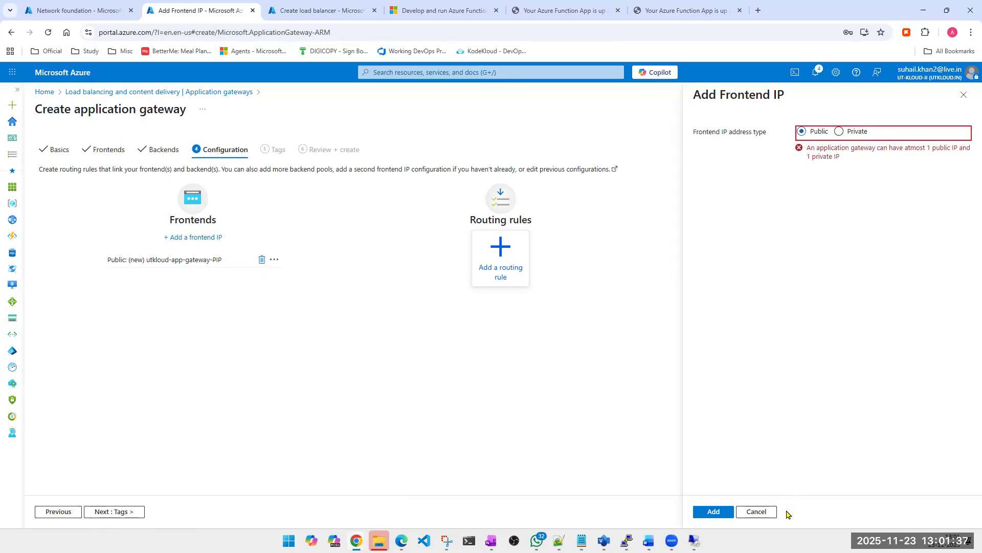
{"action": "left_click", "coordinate": [765, 511]}
{"action": "left_click", "coordinate": [530, 101]}
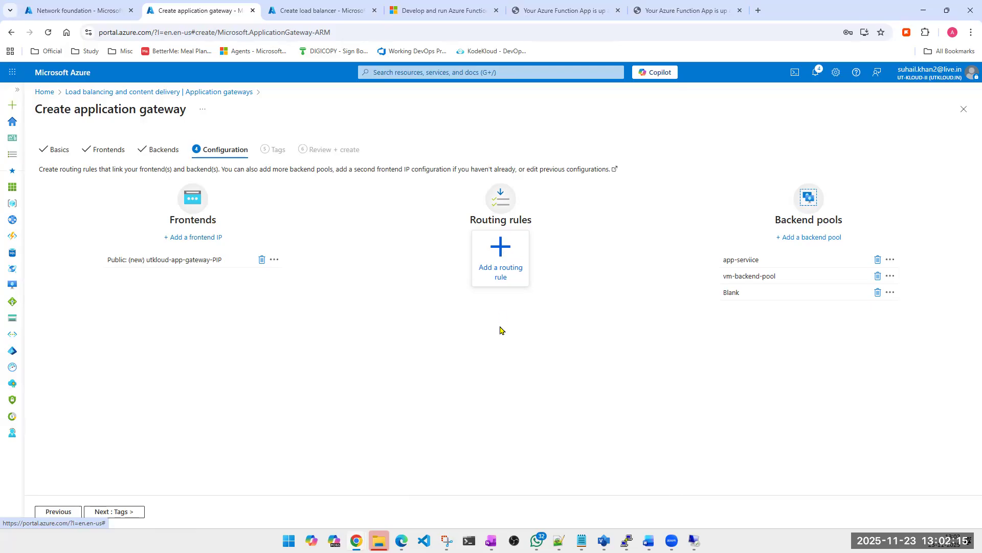
- Start a routing rule named web-pool-rule-http with priority 10
{"action": "left_click", "coordinate": [501, 250]}
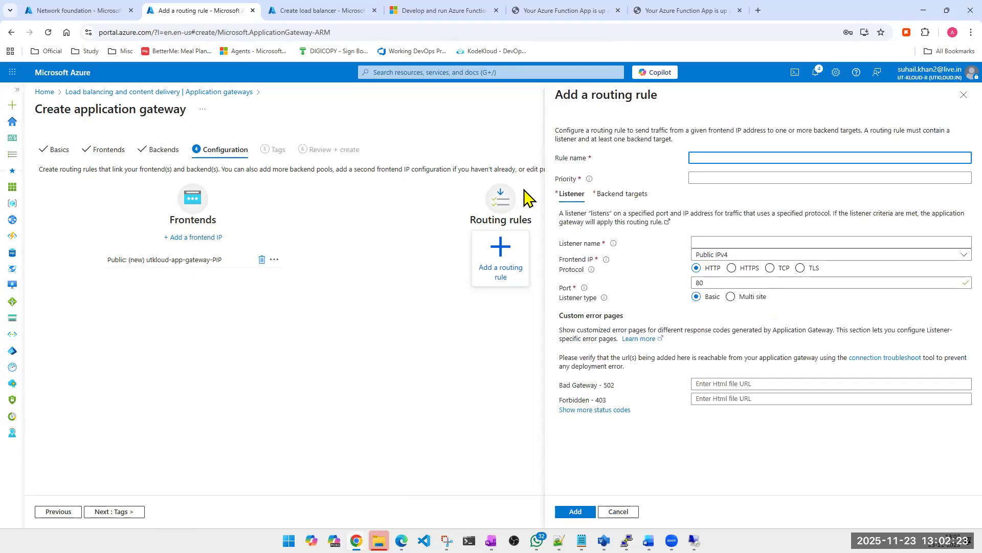
{"action": "left_click", "coordinate": [726, 159]}
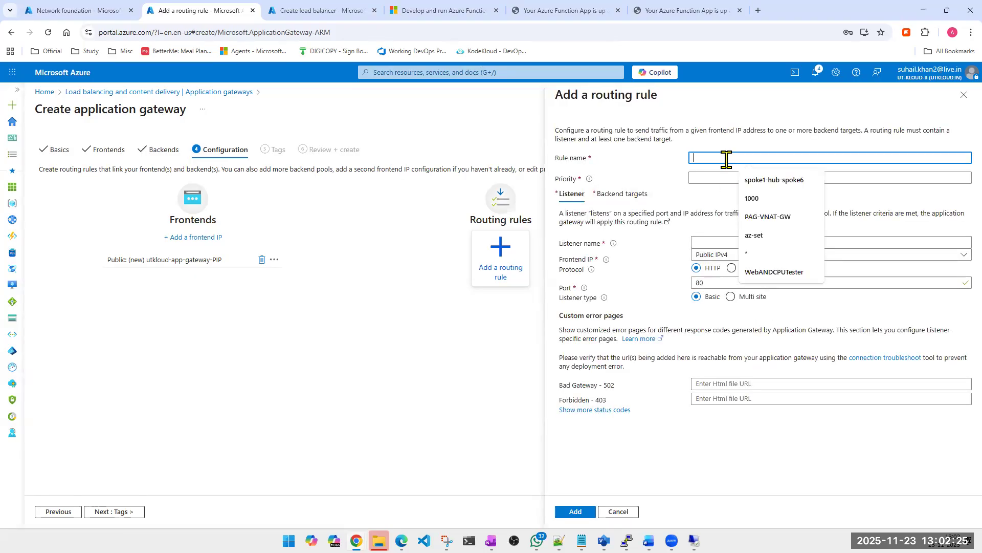
{"action": "type", "text": "web-pool"}
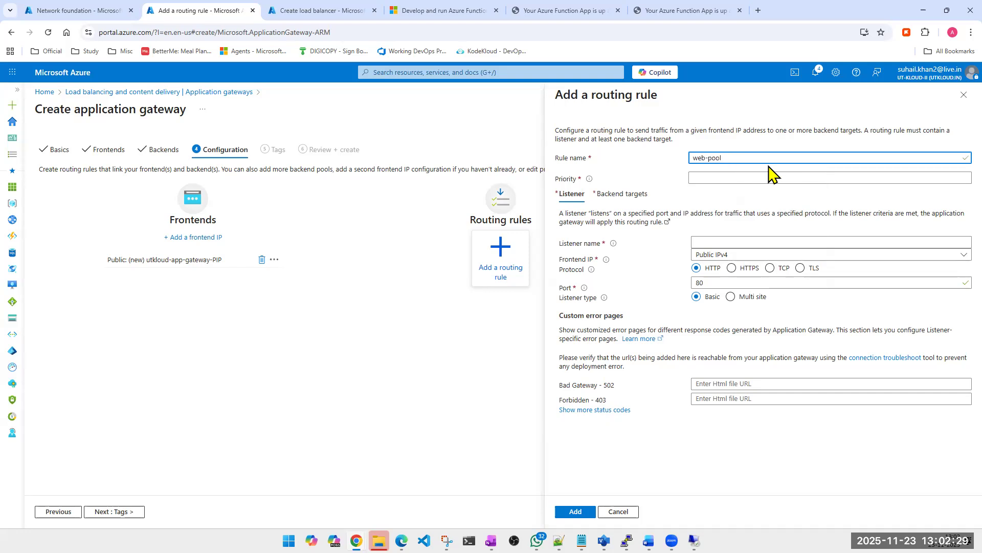
{"action": "type", "text": "-rule-http"}
{"action": "key", "text": "ctrl+a"}
{"action": "left_click", "coordinate": [715, 179]}
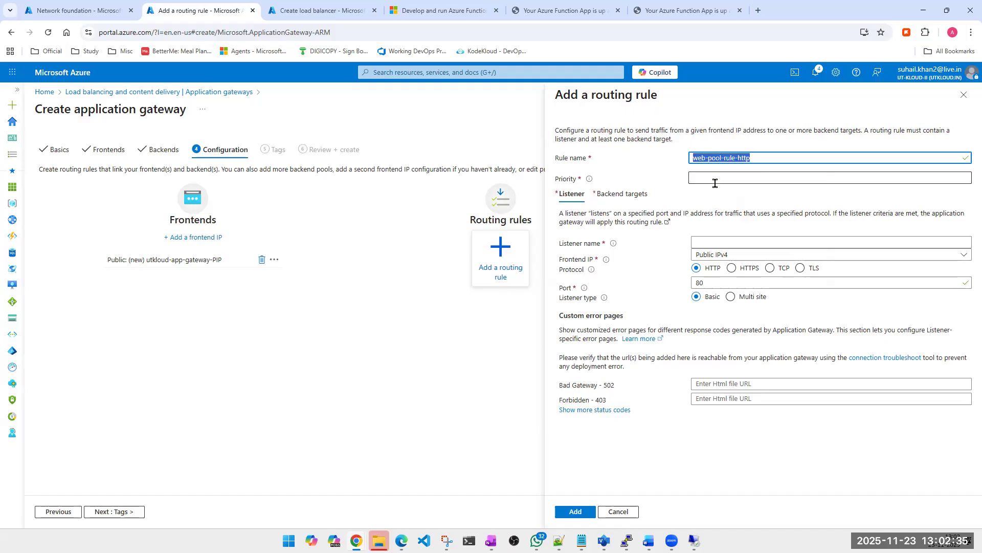
{"action": "type", "text": "10"}
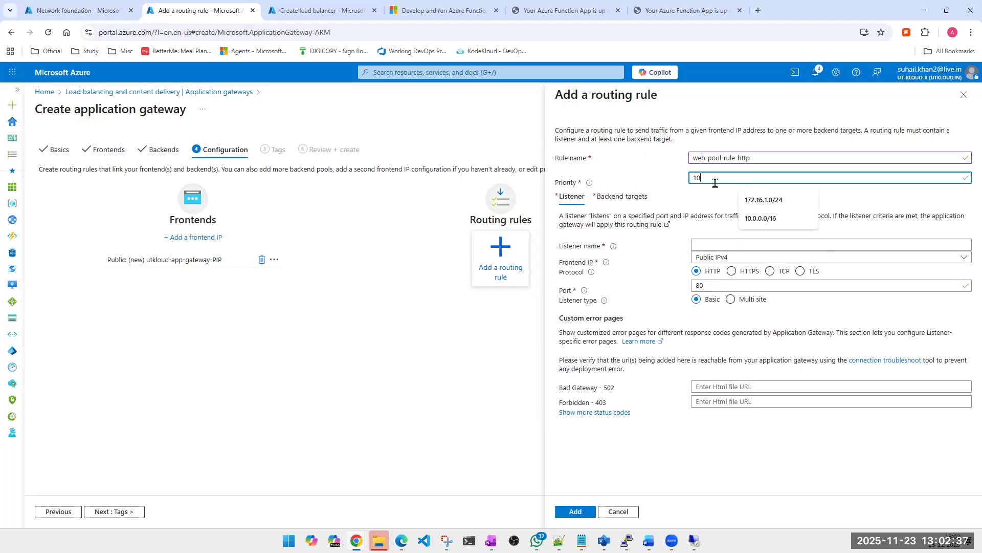
- Name the rule's listener web-pool-rule-http, the same as the rule, and assign it the Public IPv4 frontend
{"action": "left_click", "coordinate": [725, 244]}
{"action": "triple_click", "coordinate": [768, 159]}
{"action": "key", "text": "ctrl+c"}
{"action": "left_click", "coordinate": [731, 244]}
{"action": "key", "text": "ctrl+v"}
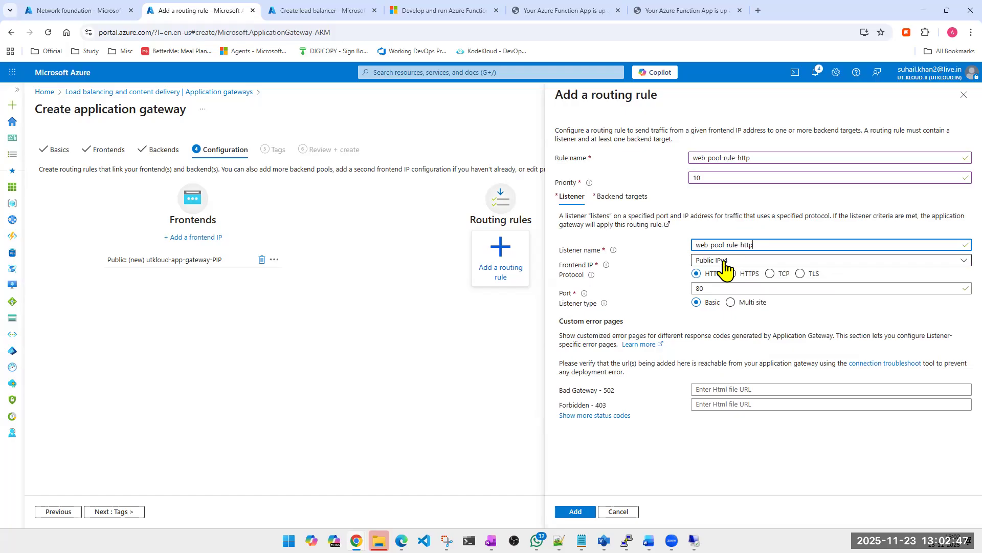
{"action": "left_click", "coordinate": [724, 261]}
{"action": "left_click", "coordinate": [724, 275]}
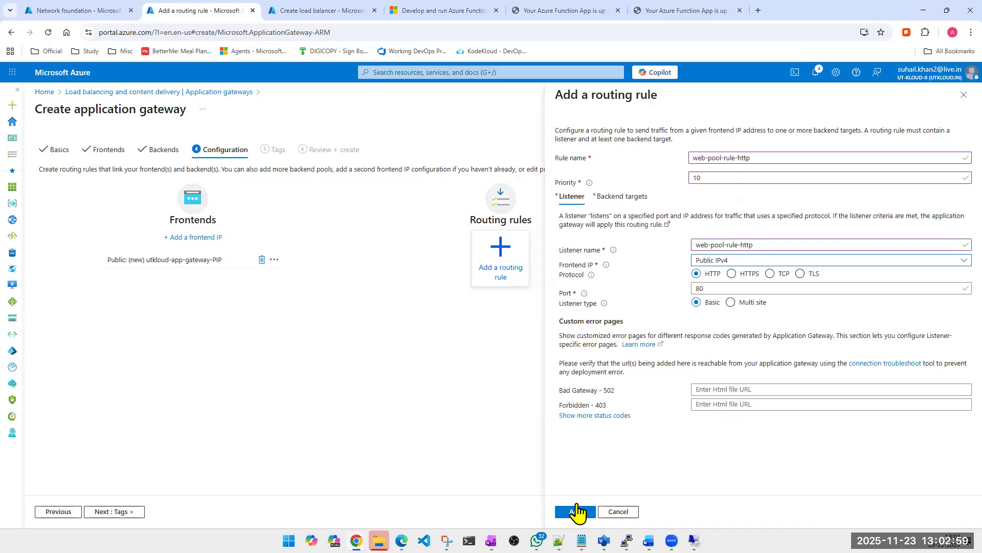
- Choose vm-backend-pool as the routing rule's backend target
{"action": "left_click", "coordinate": [627, 203]}
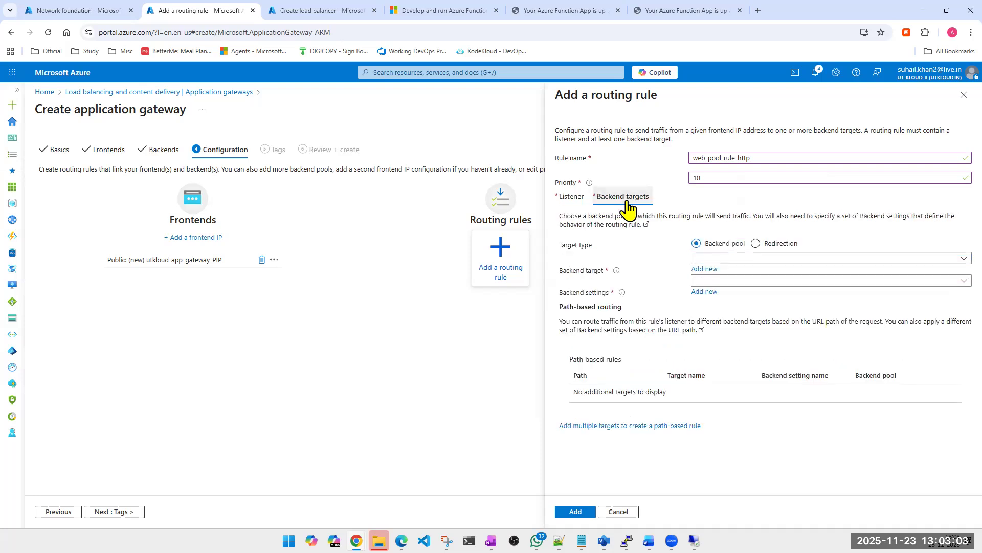
{"action": "left_click", "coordinate": [572, 200]}
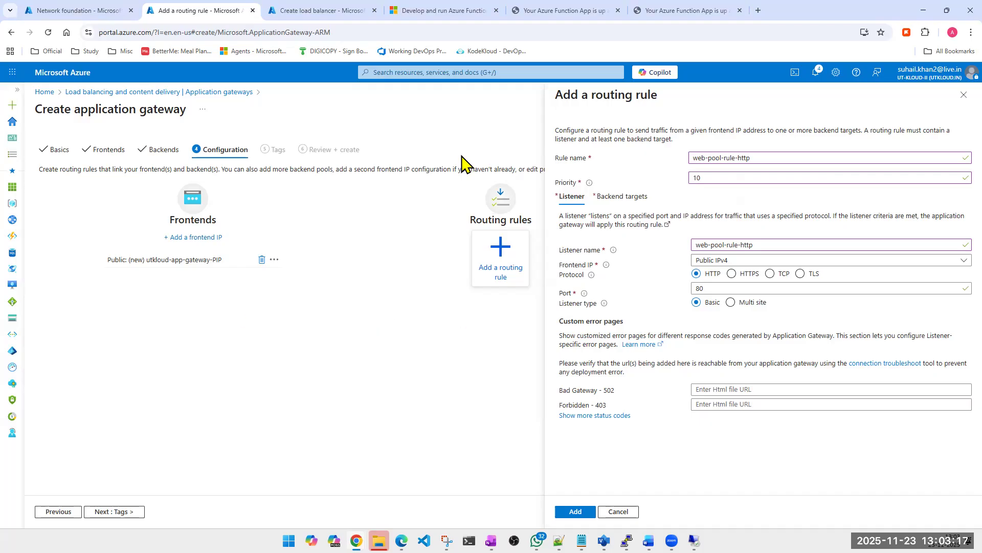
{"action": "left_click", "coordinate": [637, 197]}
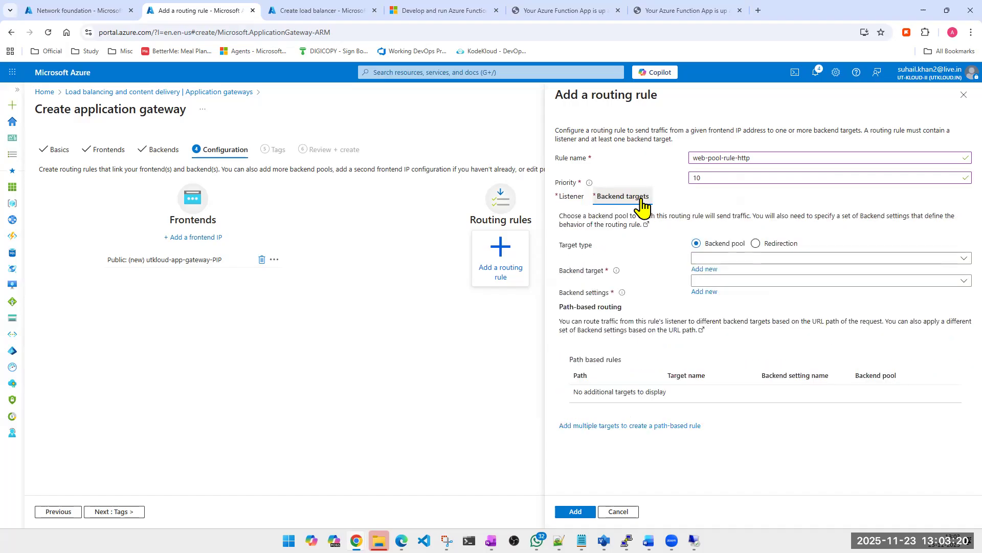
{"action": "left_click", "coordinate": [730, 258]}
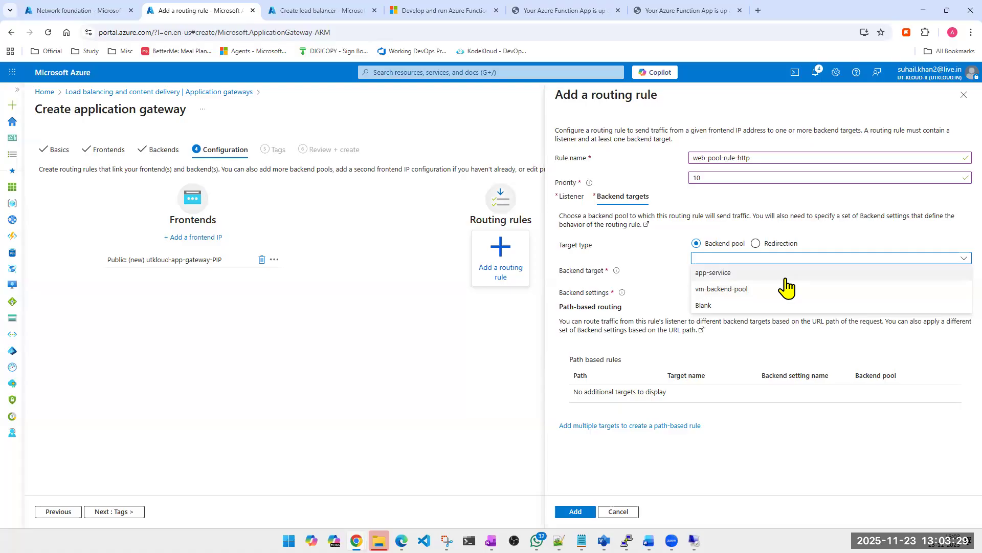
{"action": "left_click", "coordinate": [740, 290]}
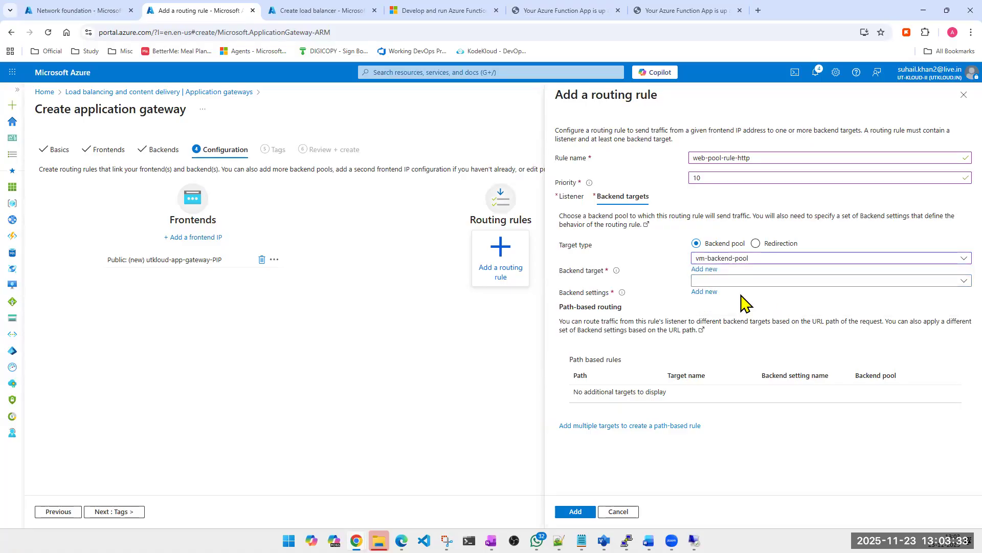
- Create backend settings named web-pool-rule-http using HTTP on port 80 for the rule and add the finished routing rule
{"action": "left_click", "coordinate": [762, 281]}
{"action": "left_click", "coordinate": [730, 307]}
{"action": "left_click", "coordinate": [709, 292]}
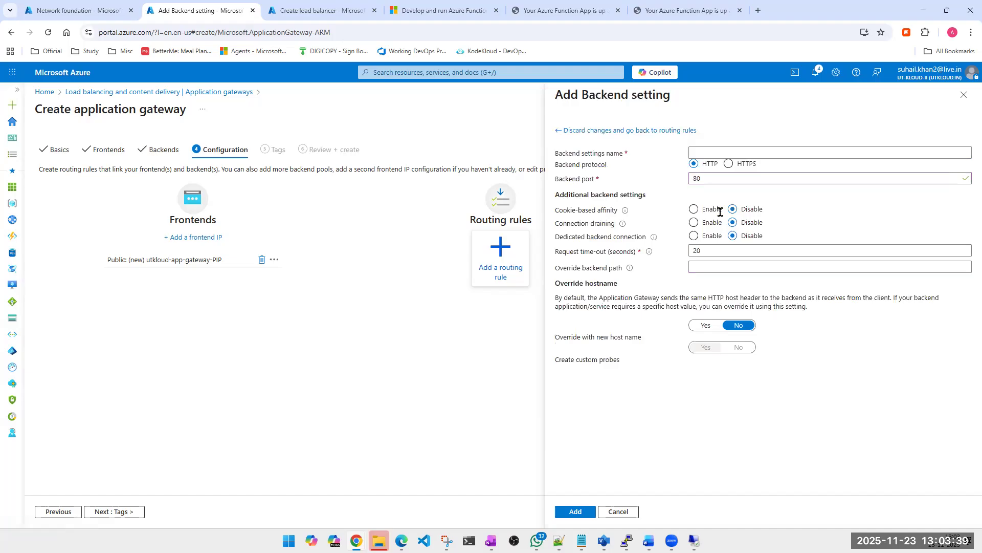
{"action": "left_click", "coordinate": [718, 152]}
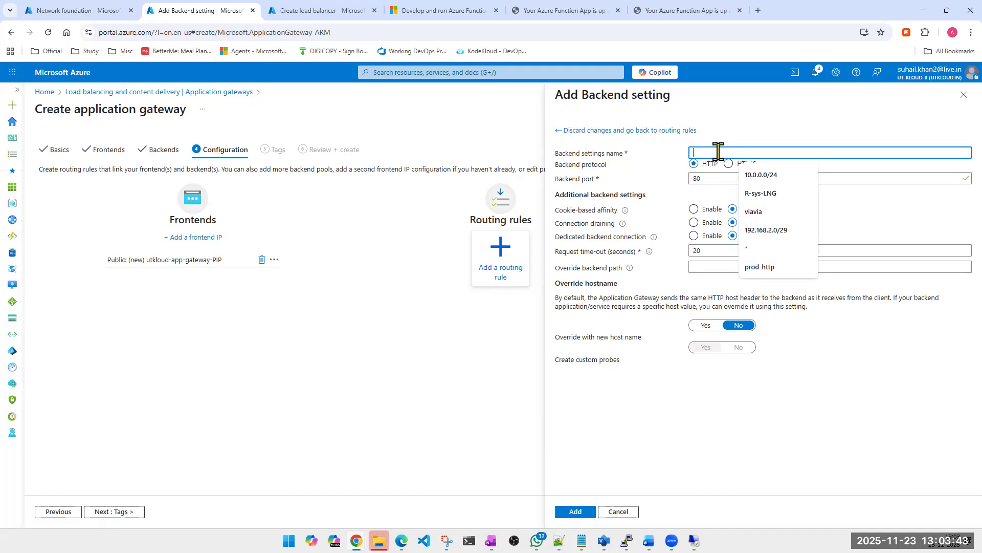
{"action": "key", "text": "ctrl+v"}
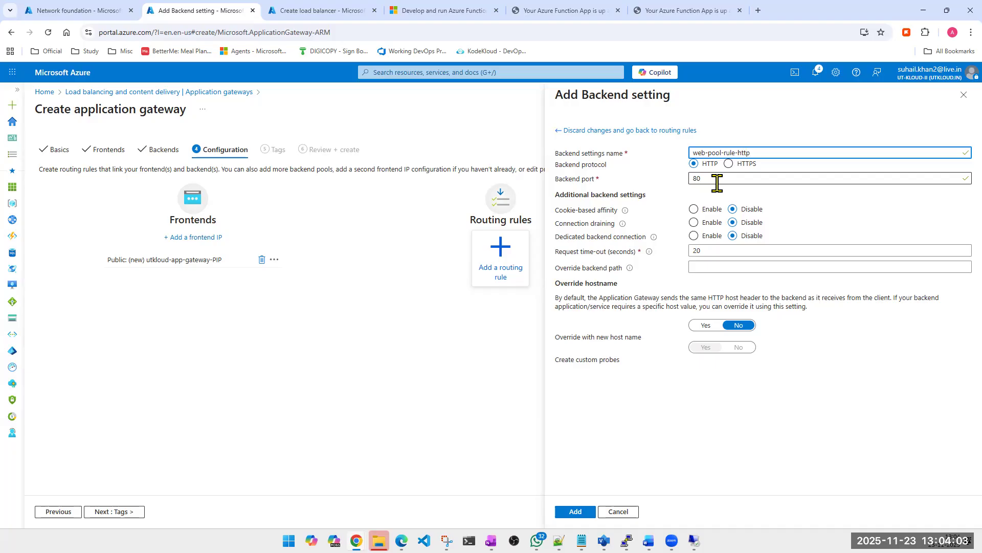
{"action": "left_click", "coordinate": [577, 512]}
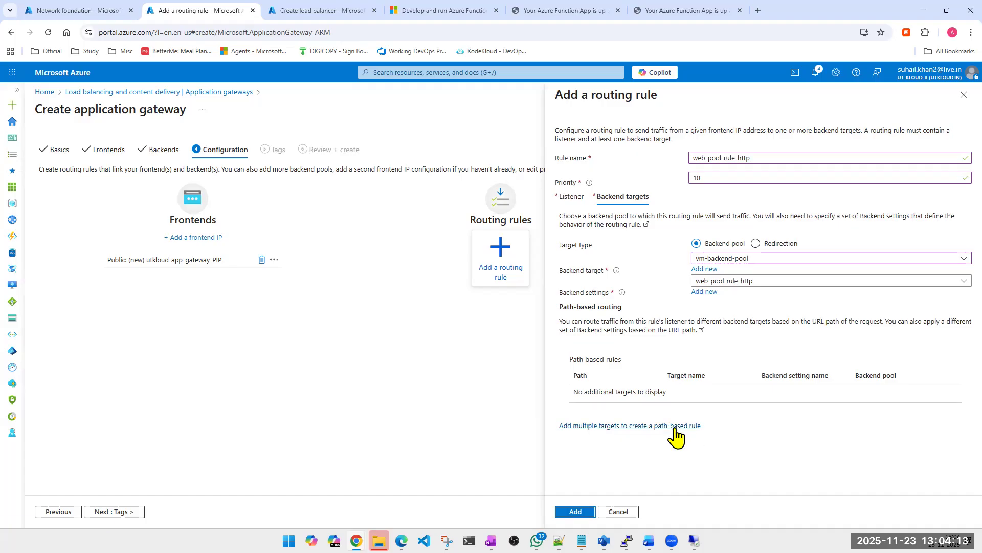
{"action": "left_click", "coordinate": [575, 512]}
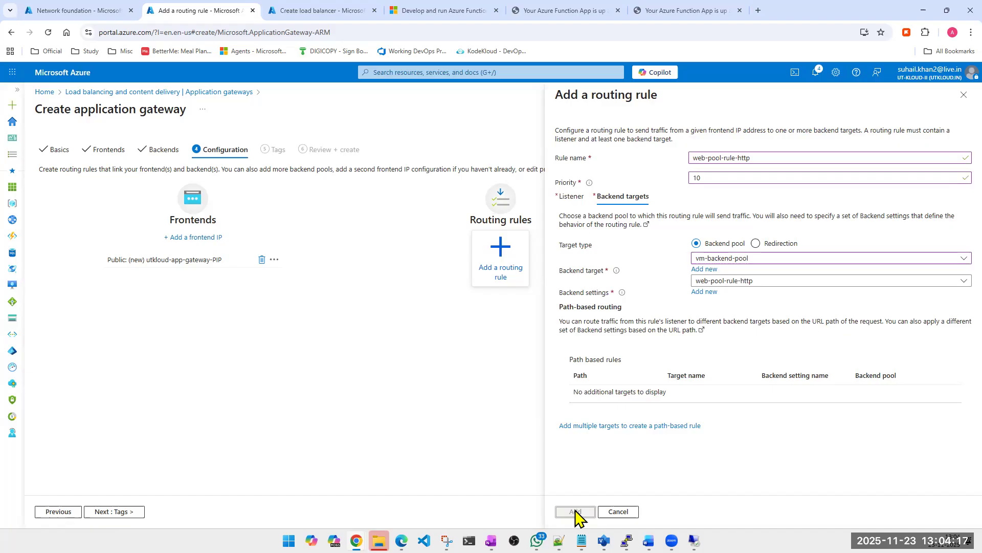
- Leave the tags empty, proceed to the final review and create the application gateway
{"action": "left_click", "coordinate": [103, 512]}
{"action": "left_click", "coordinate": [103, 511]}
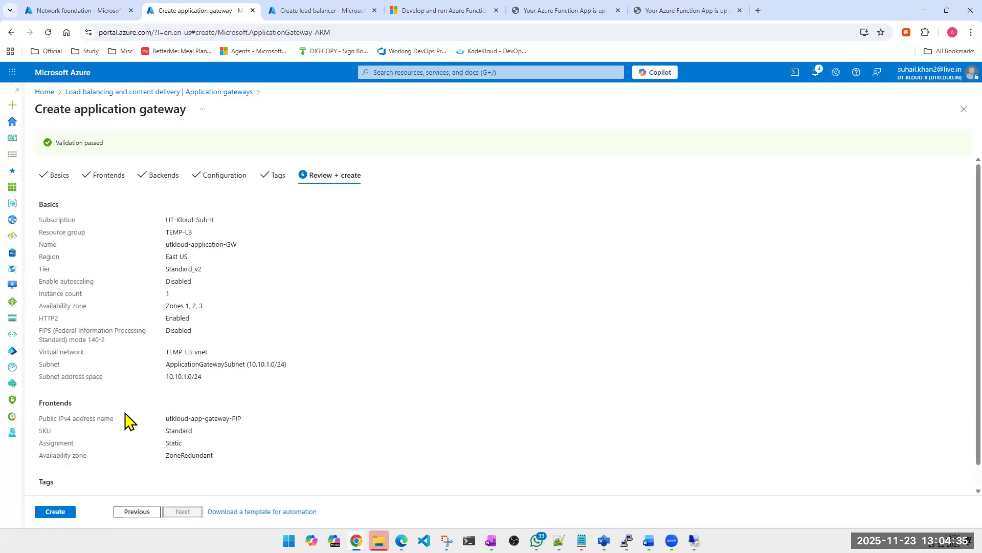
{"action": "left_click", "coordinate": [64, 512]}
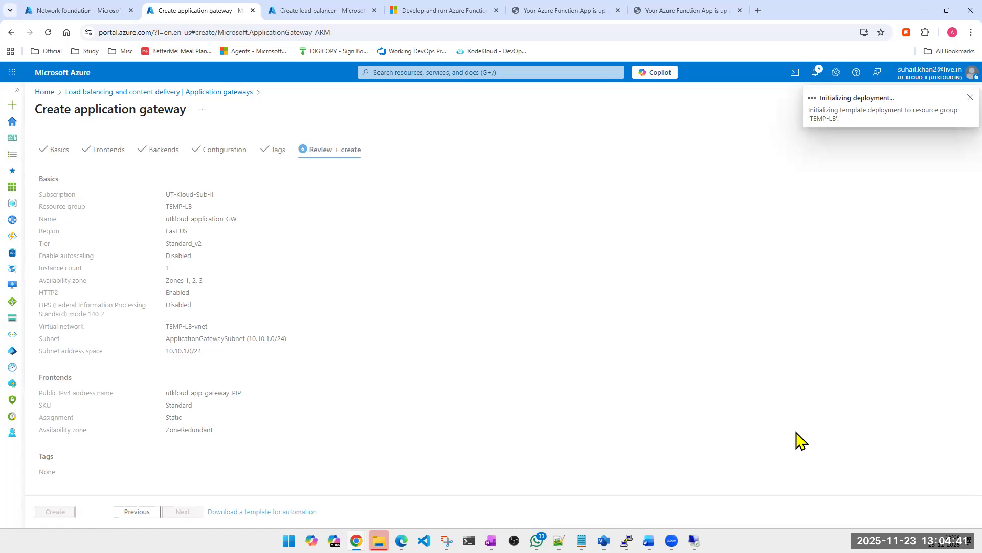
- Discard the unfinished load balancer in the other browser tab and open the list of application gateways there
{"action": "left_click", "coordinate": [302, 11]}
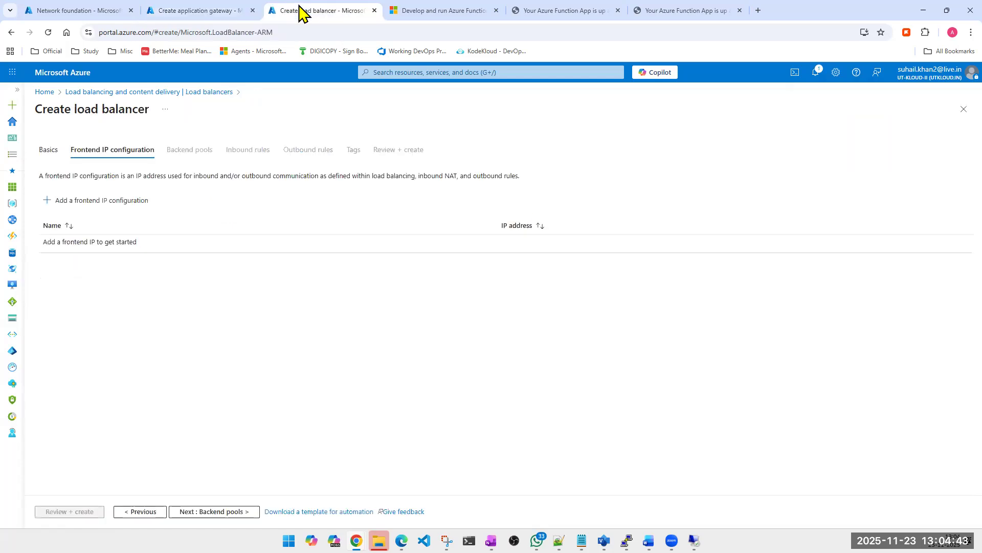
{"action": "left_click", "coordinate": [400, 70]}
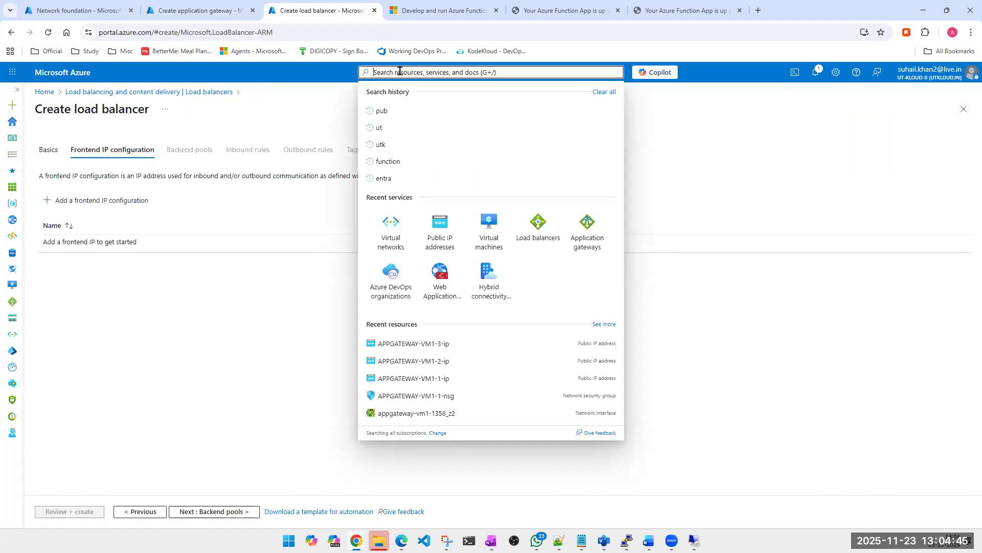
{"action": "left_click", "coordinate": [585, 241]}
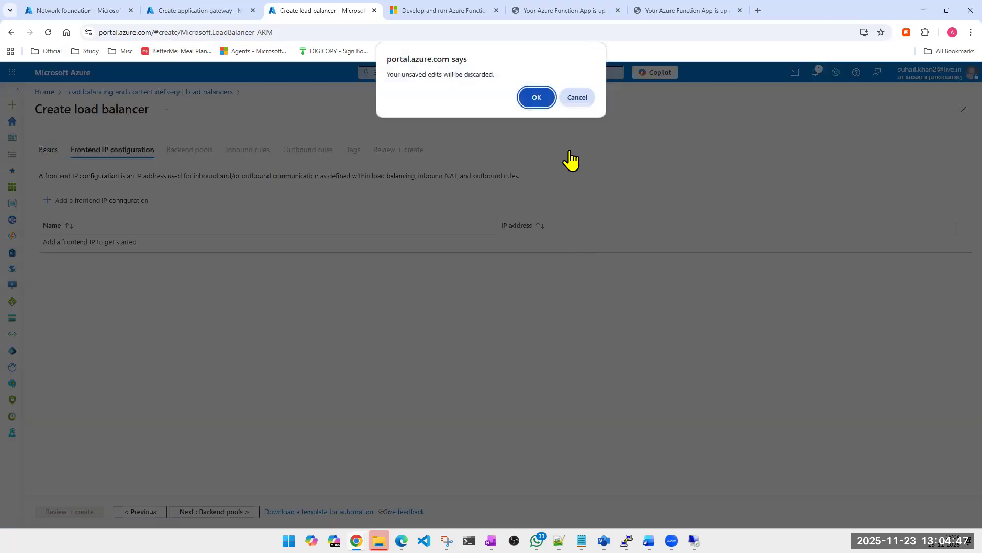
{"action": "left_click", "coordinate": [522, 99]}
{"action": "left_click", "coordinate": [522, 98]}
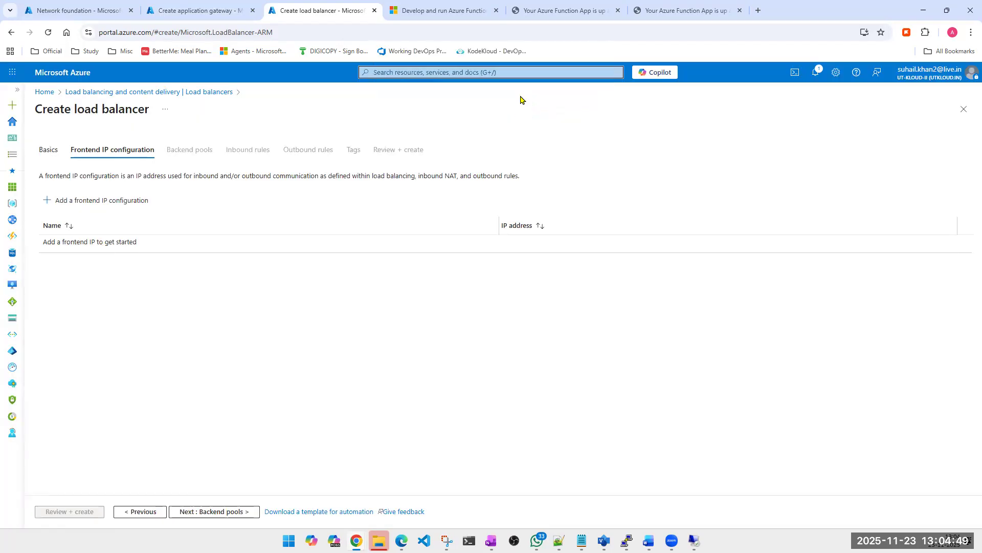
{"action": "left_click", "coordinate": [189, 15]}
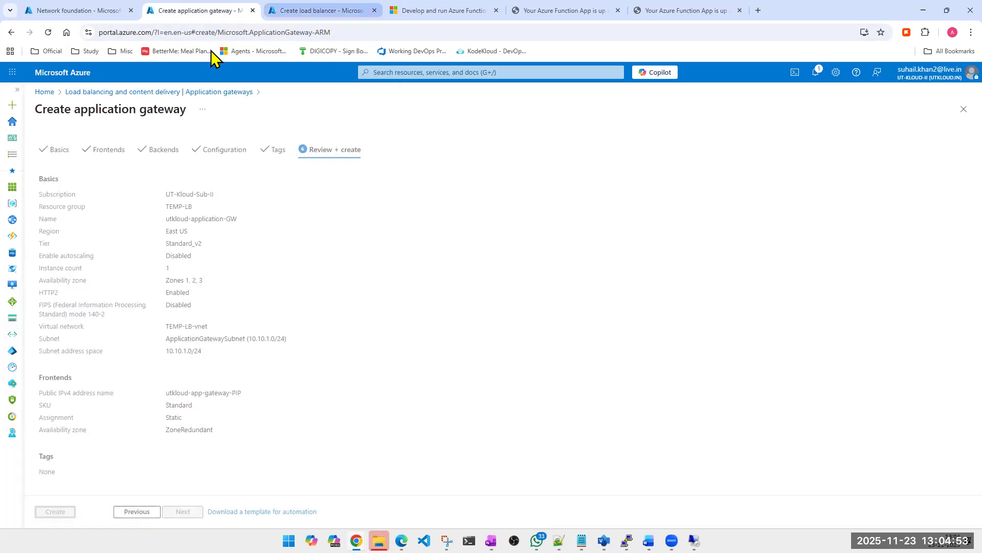
{"action": "left_click", "coordinate": [325, 9]}
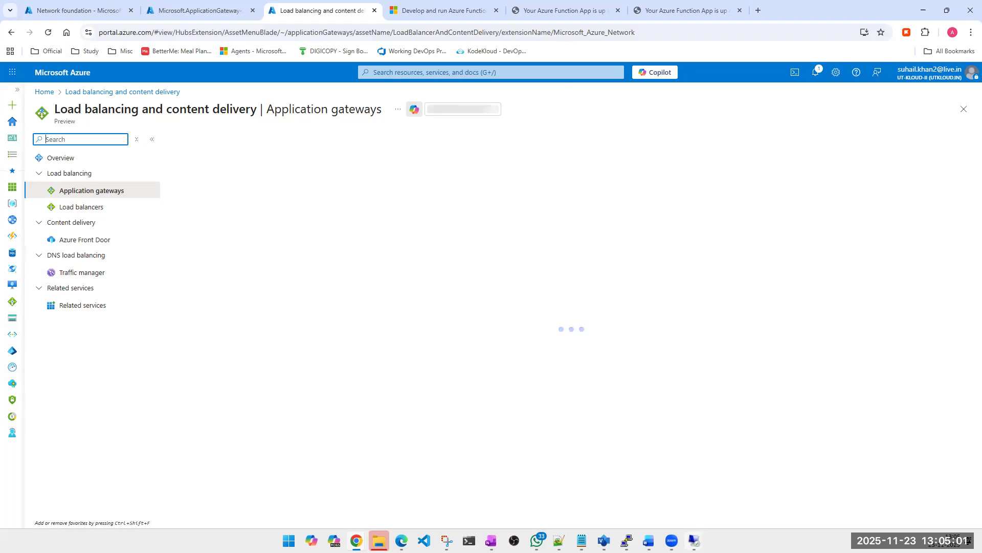
{"action": "mouse_move", "coordinate": [693, 540]}
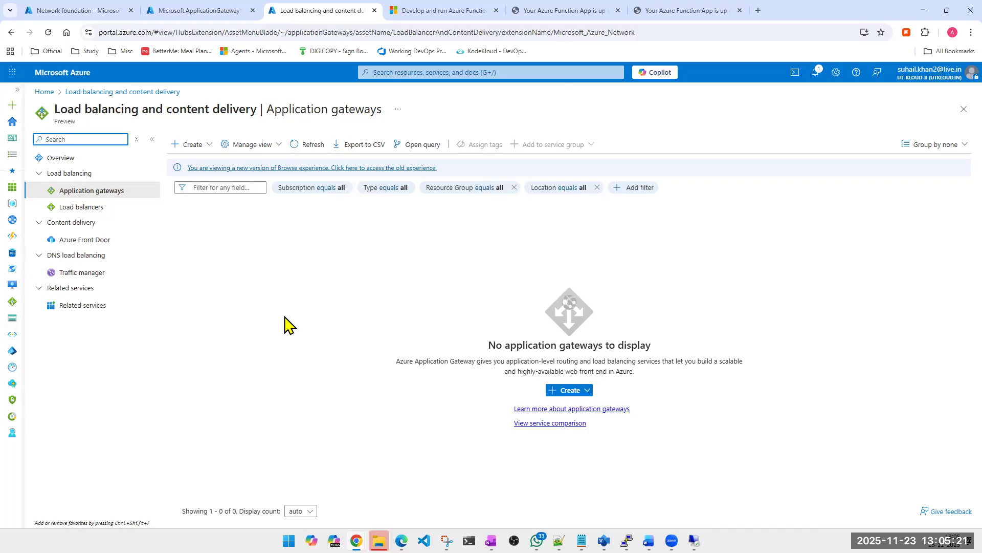
- Start a new application gateway in resource group TEMP-LB, name it NEW-web-pool-rule-http and copy the name
{"action": "left_click", "coordinate": [570, 392]}
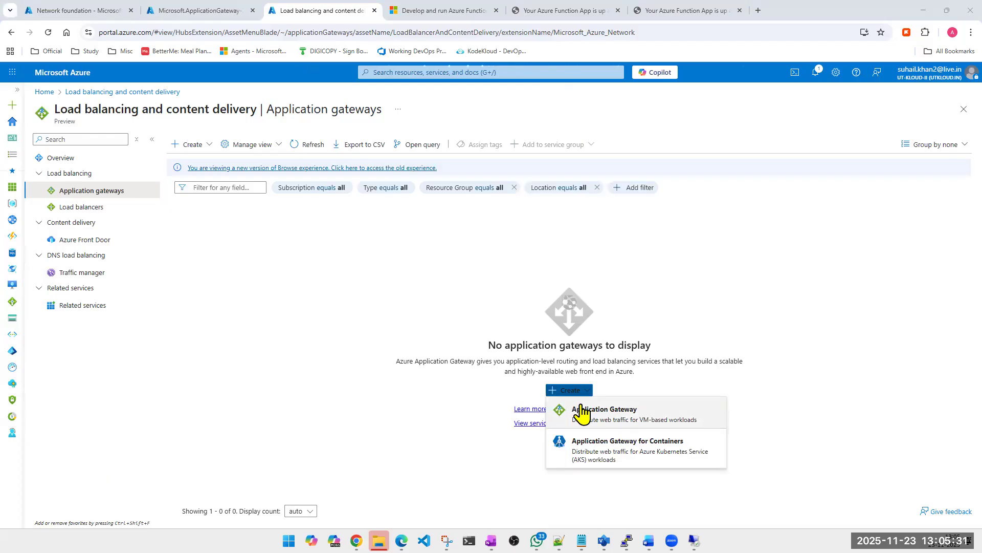
{"action": "left_click", "coordinate": [582, 411]}
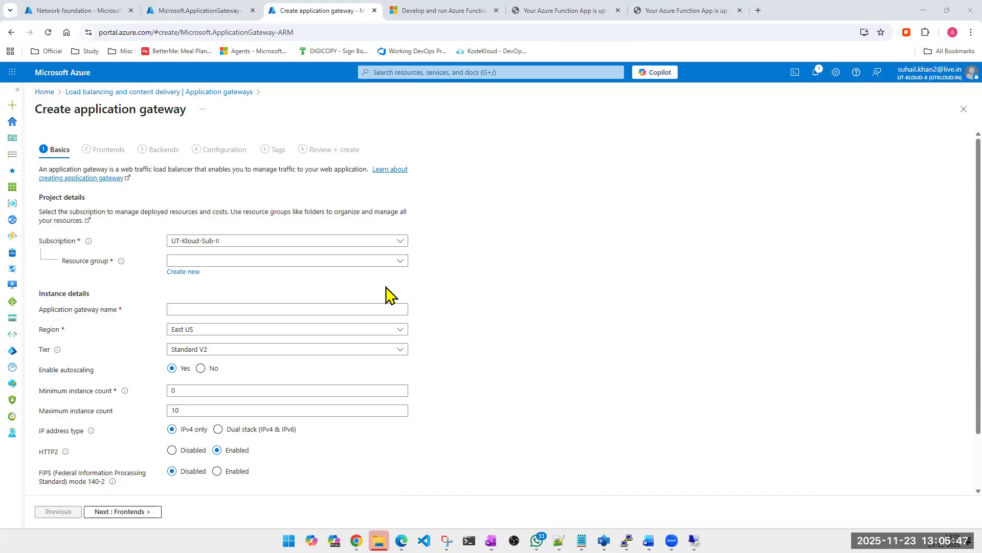
{"action": "left_click", "coordinate": [289, 264]}
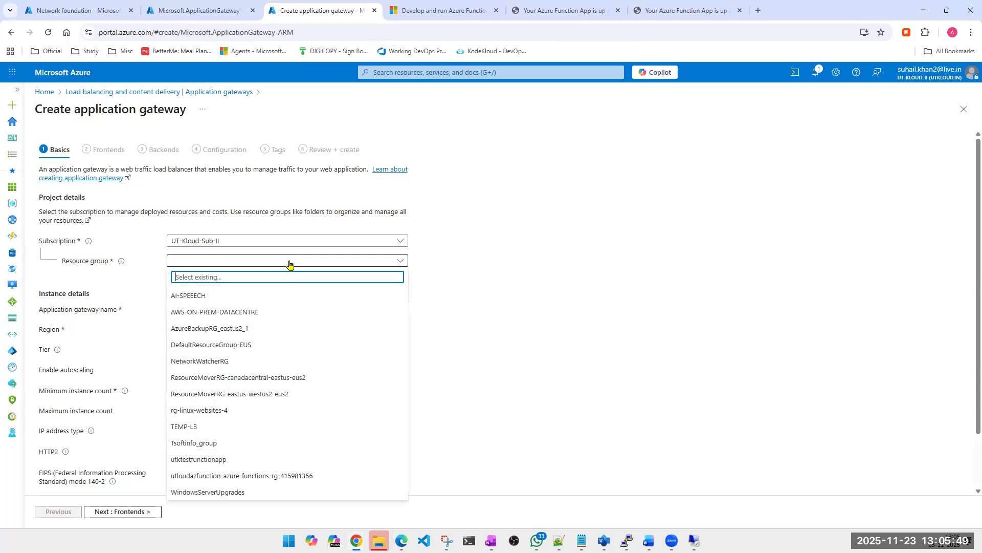
{"action": "left_click", "coordinate": [203, 437]}
{"action": "left_click", "coordinate": [207, 309]}
{"action": "type", "text": "web-pool-rule-http"}
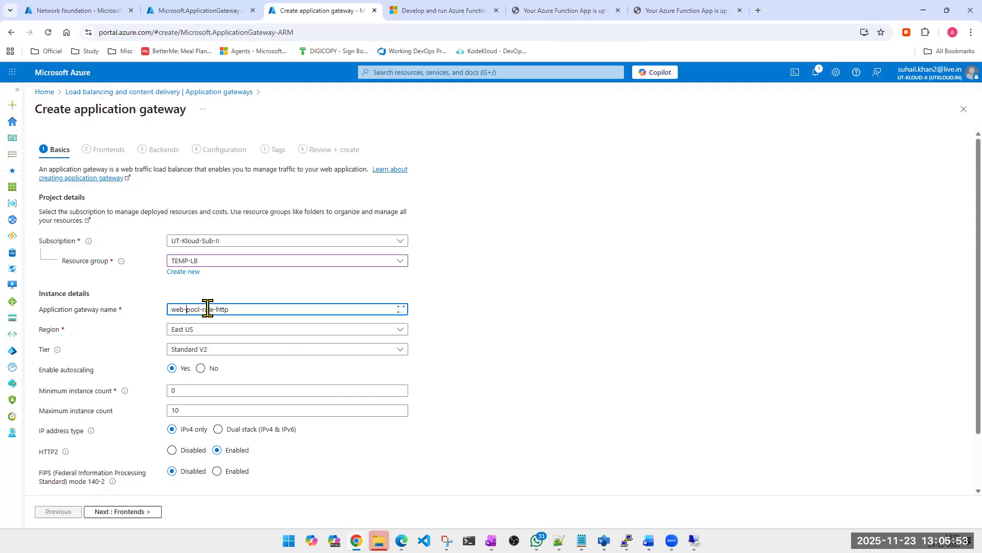
{"action": "key", "text": "Home"}
{"action": "type", "text": "NEW-"}
{"action": "key", "text": "ctrl+a"}
{"action": "key", "text": "ctrl+c"}
{"action": "left_click", "coordinate": [481, 342]}
- Turn off autoscaling for the gateway and choose TEMP-LB-vnet as its virtual network
{"action": "scroll", "coordinate": [481, 341], "scroll_direction": "down", "scroll_amount": 1}
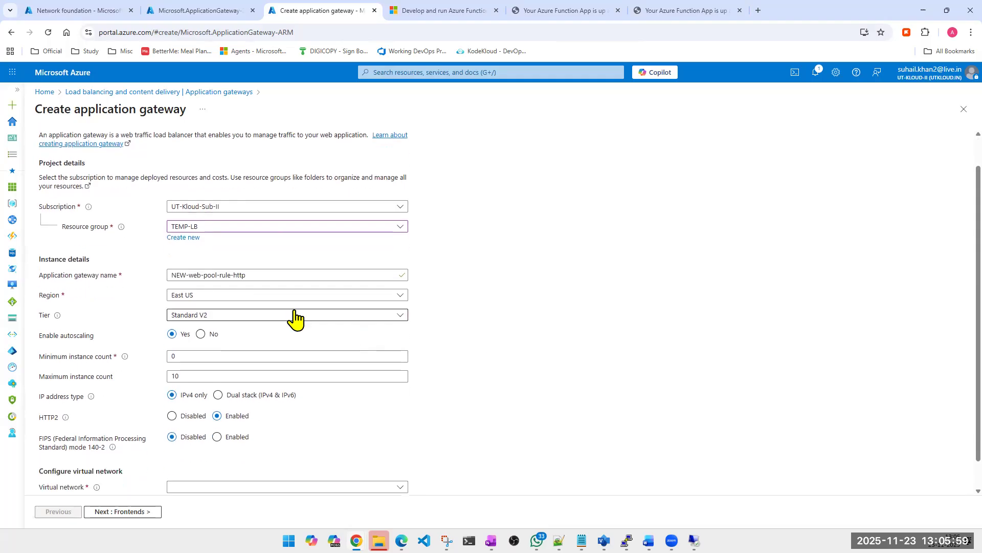
{"action": "left_click", "coordinate": [202, 334]}
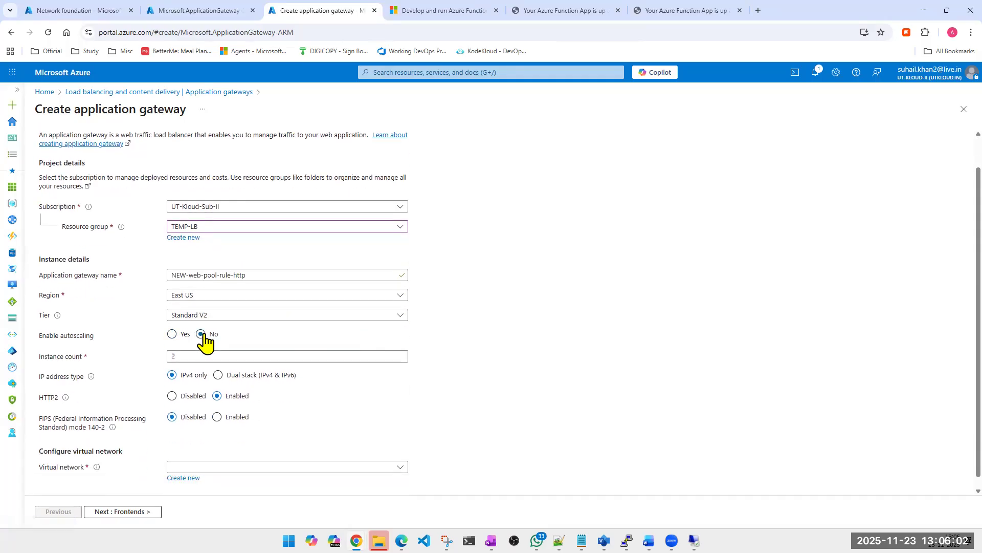
{"action": "left_click", "coordinate": [219, 456]}
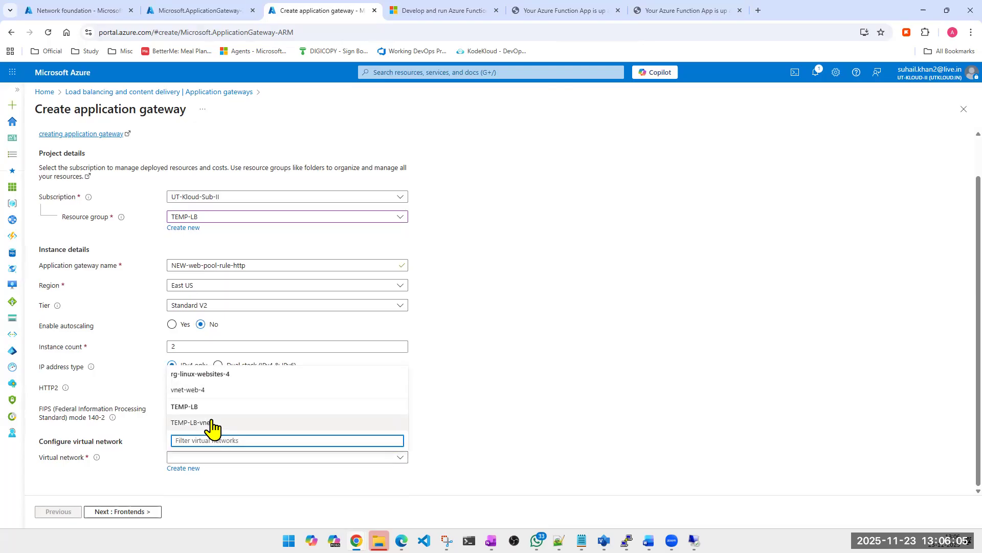
{"action": "left_click", "coordinate": [213, 424]}
{"action": "scroll", "coordinate": [495, 425], "scroll_direction": "down", "scroll_amount": 1}
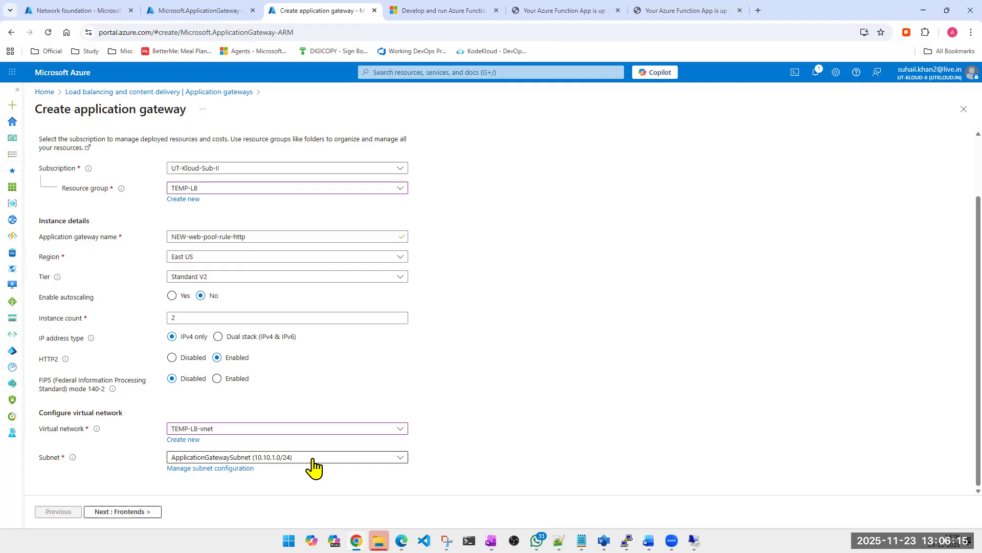
- Try TEMP-LB-subnet as the gateway's subnet and switch back to ApplicationGatewaySubnet
{"action": "left_click", "coordinate": [313, 460]}
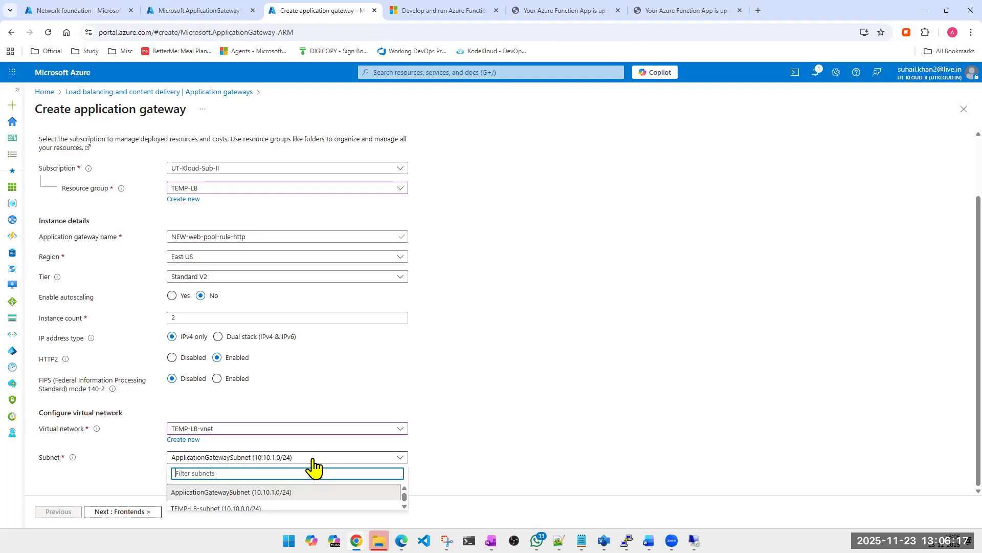
{"action": "left_click", "coordinate": [241, 508]}
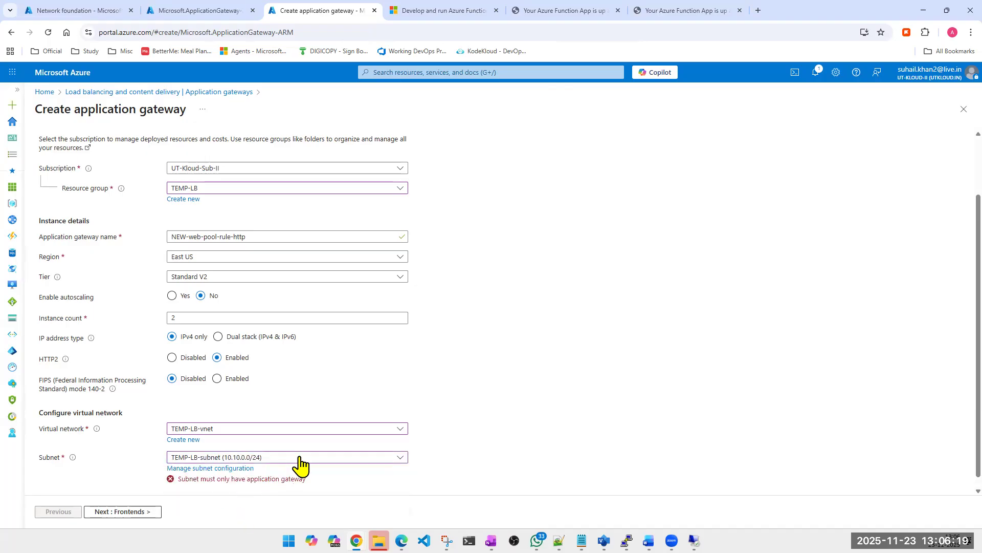
{"action": "left_click", "coordinate": [301, 462]}
{"action": "left_click", "coordinate": [258, 495]}
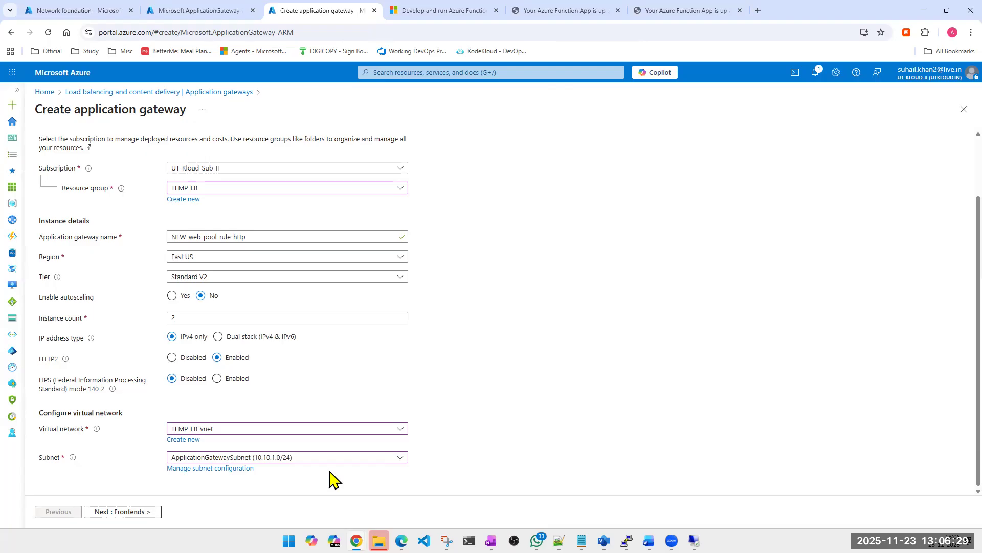
- Proceed to the frontend settings and check the first gateway's deployment progress in the other browser tab
{"action": "left_click", "coordinate": [121, 512]}
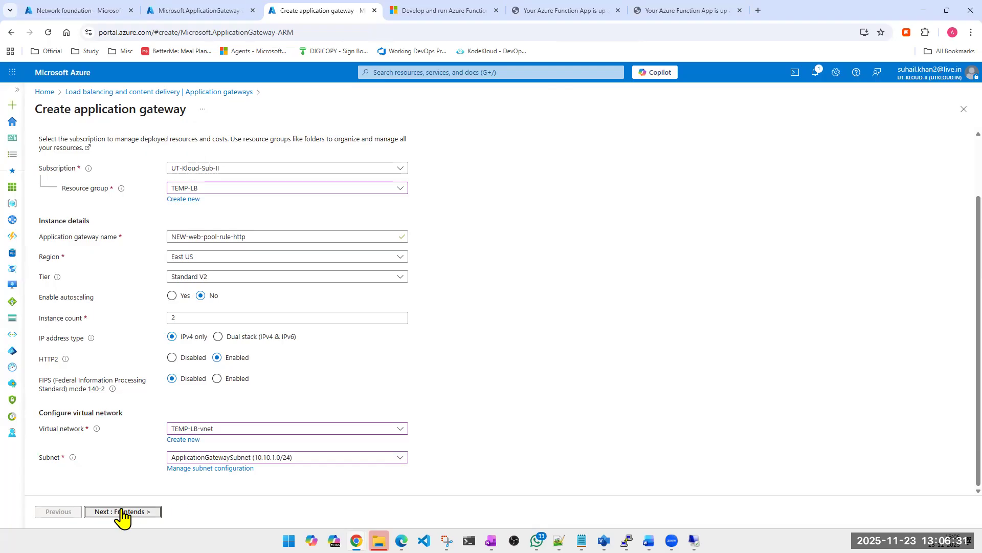
{"action": "left_click", "coordinate": [182, 14]}
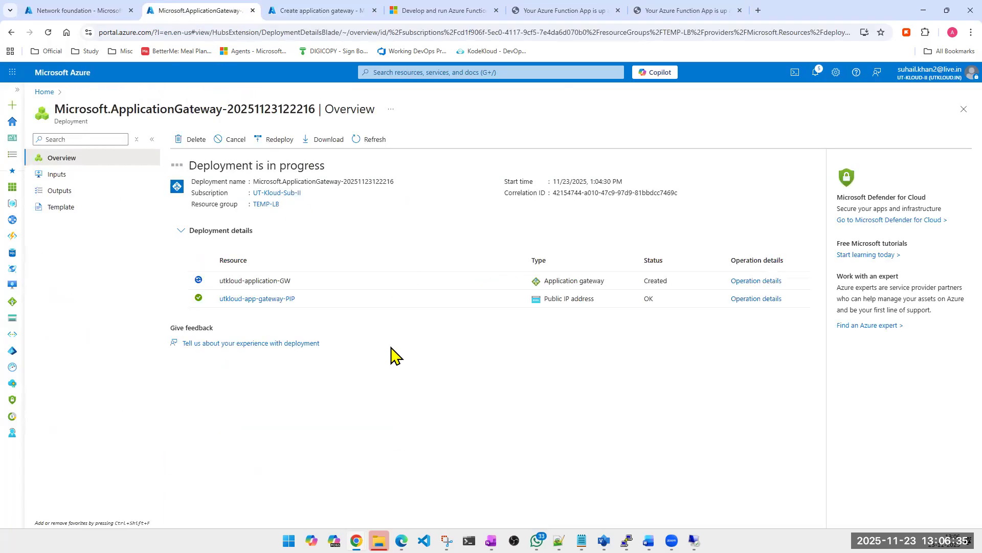
{"action": "left_click", "coordinate": [298, 11]}
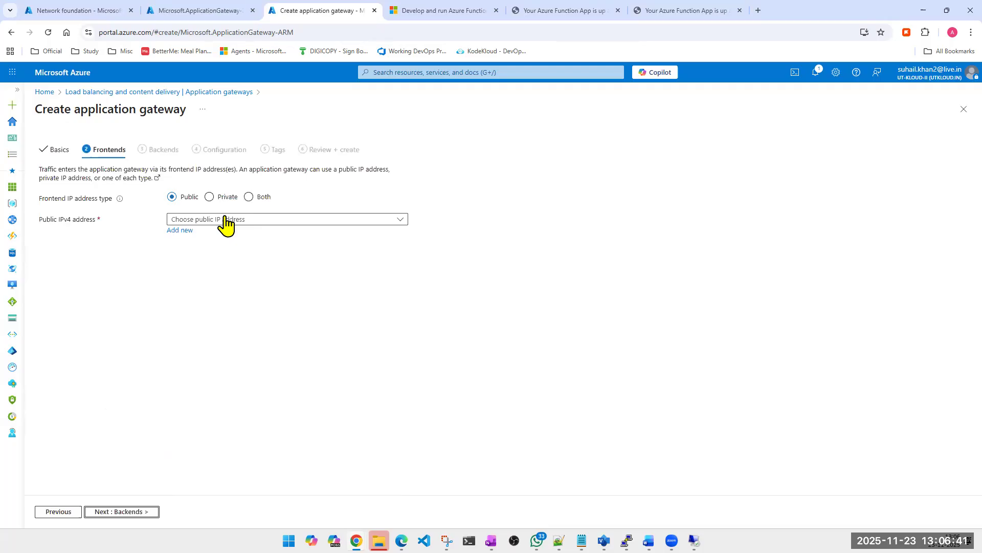
- Add a new public IPv4 address named NEW-web-pool-rule-http as the frontend and continue to the backends
{"action": "left_click", "coordinate": [225, 220]}
{"action": "left_click", "coordinate": [535, 289]}
{"action": "left_click", "coordinate": [180, 230]}
{"action": "left_click", "coordinate": [262, 267]}
{"action": "key", "text": "ctrl+v"}
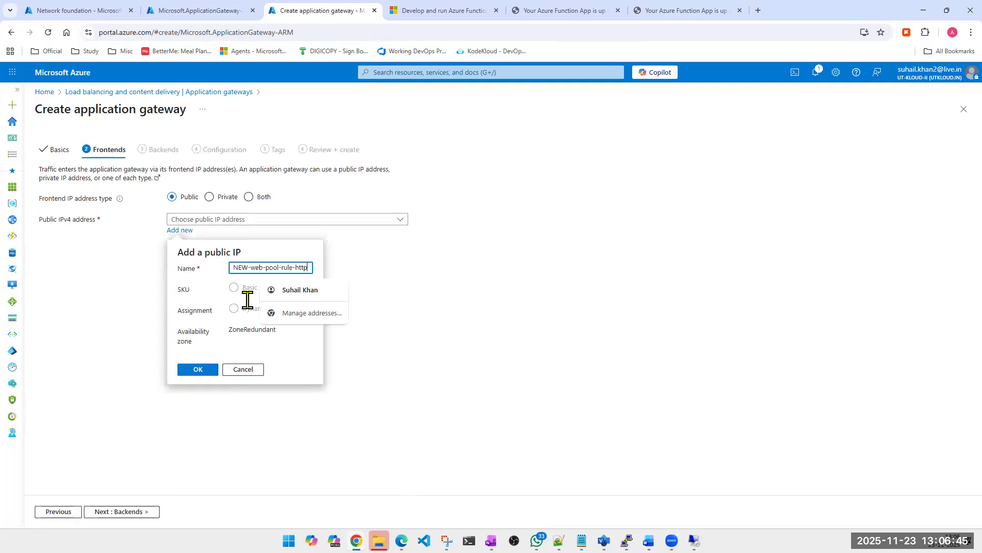
{"action": "left_click", "coordinate": [197, 370]}
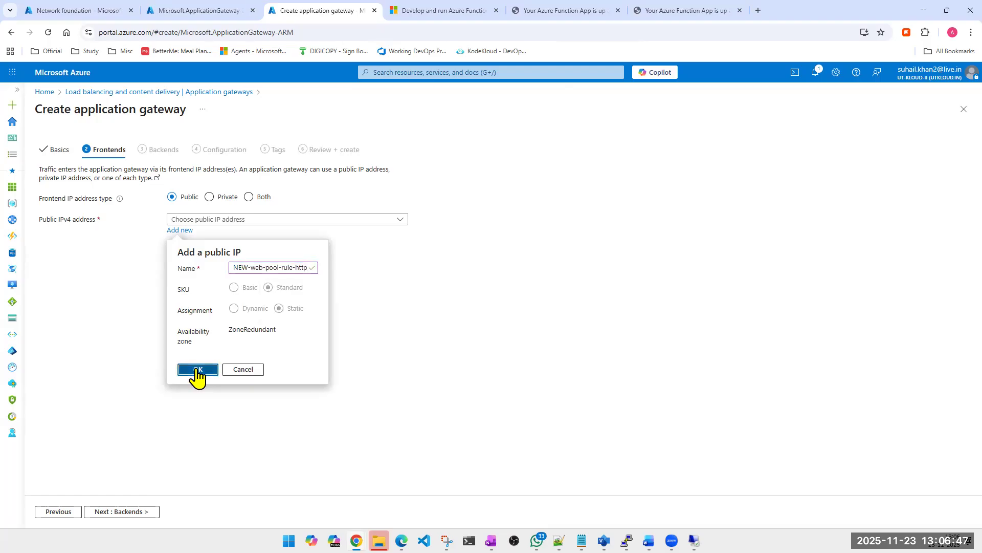
{"action": "left_click", "coordinate": [126, 511]}
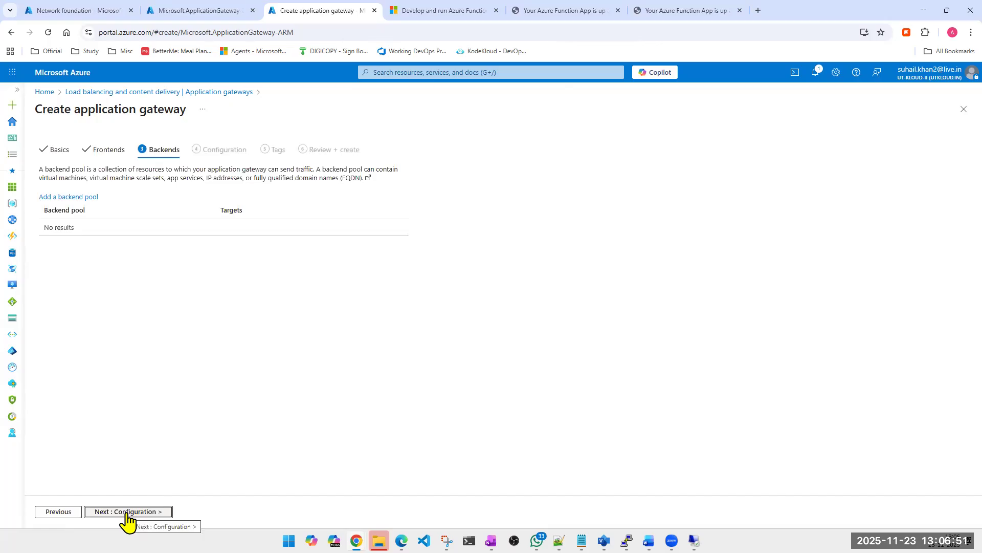
- Start a backend pool named VM-BACKEND-POOL and set virtual machine appgateway-vm1-1210_z1 as its first target
{"action": "left_click", "coordinate": [75, 198]}
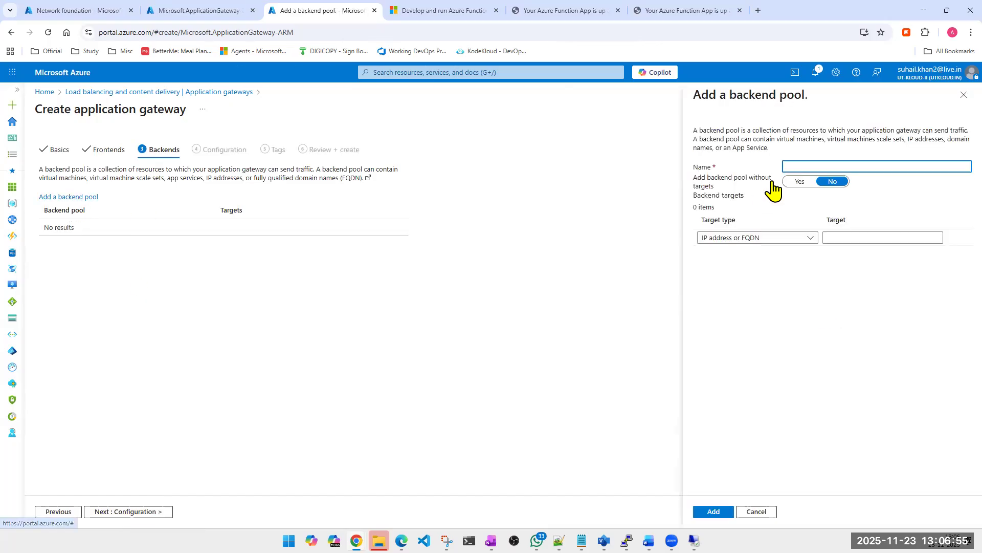
{"action": "left_click", "coordinate": [802, 166]}
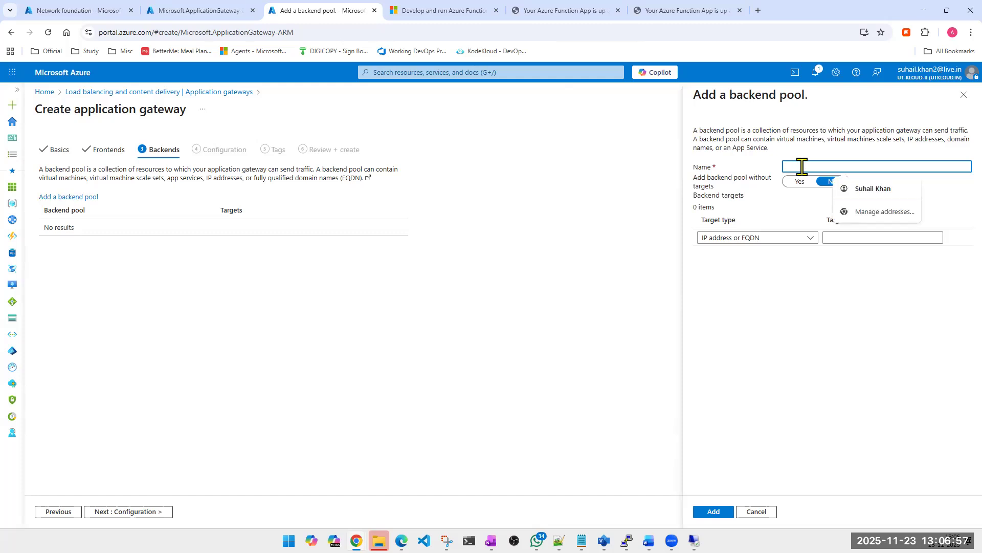
{"action": "type", "text": "VM-BACKEND-P"}
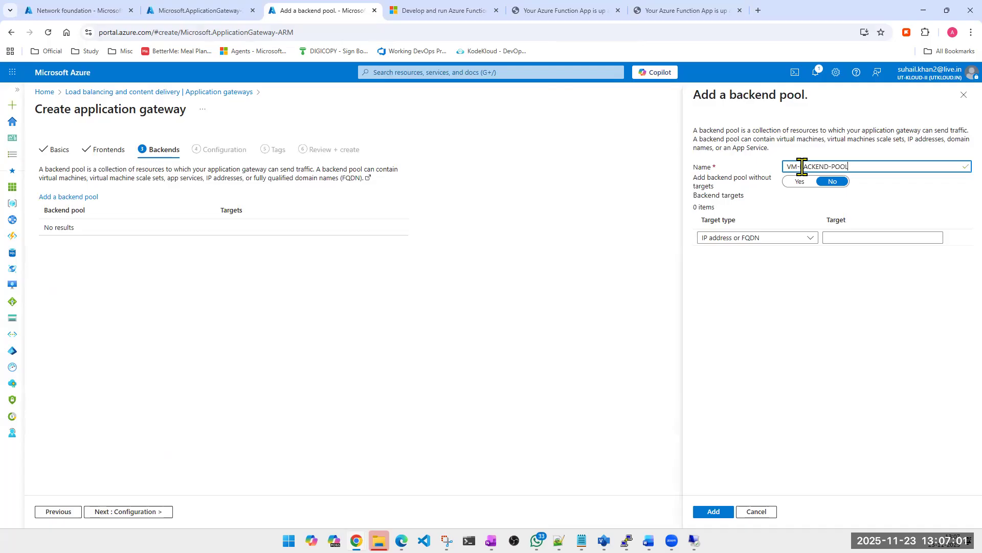
{"action": "type", "text": "OOL"}
{"action": "left_click", "coordinate": [752, 239]}
{"action": "left_click", "coordinate": [747, 278]}
{"action": "left_click", "coordinate": [860, 239]}
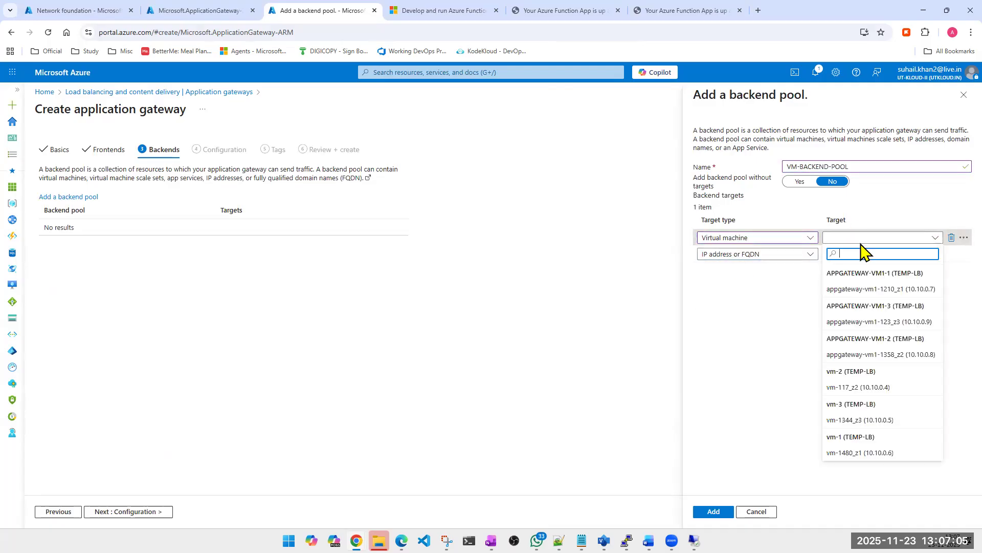
{"action": "left_click", "coordinate": [853, 286]}
- Add virtual machine appgateway-vm1-123_z3 as the pool's second target
{"action": "left_click", "coordinate": [798, 255]}
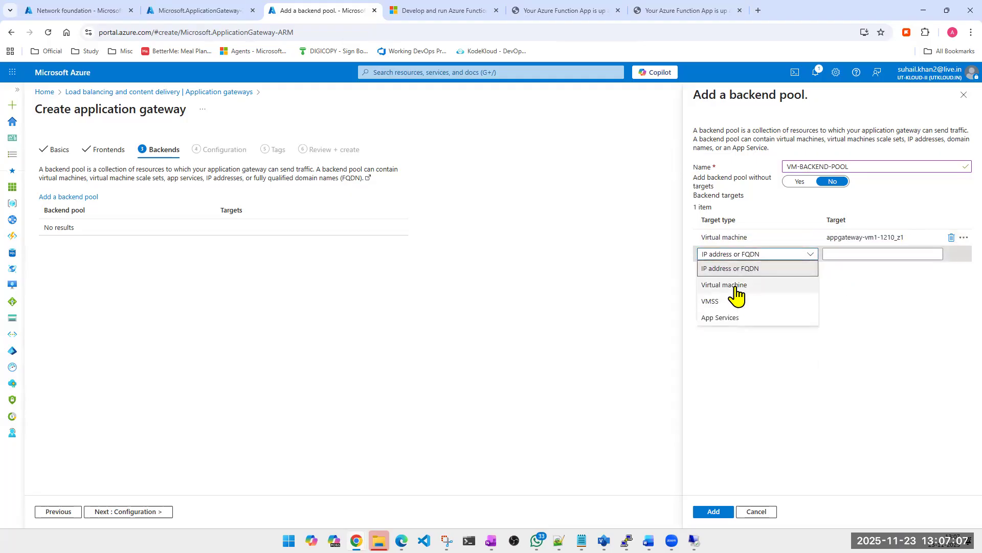
{"action": "left_click", "coordinate": [739, 288]}
{"action": "left_click", "coordinate": [863, 254]}
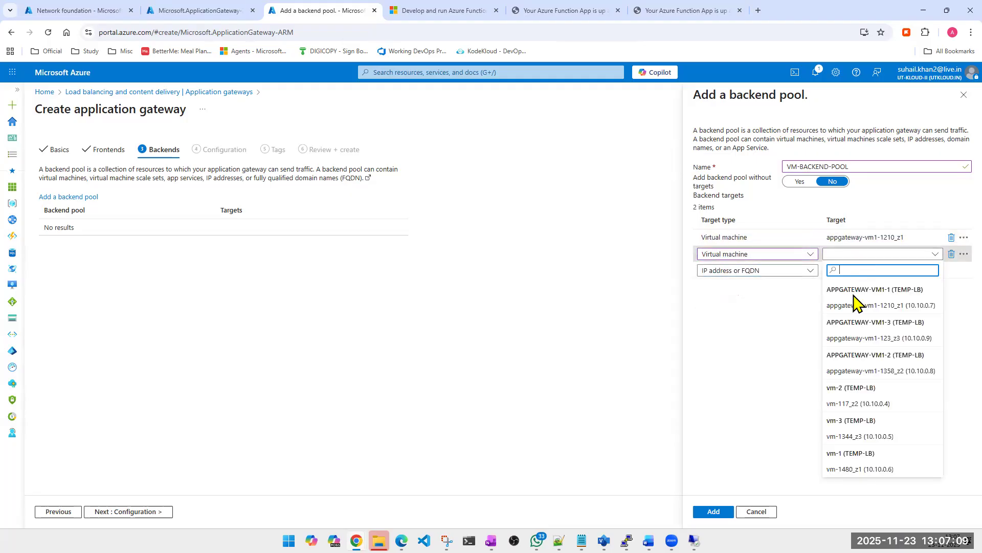
{"action": "left_click", "coordinate": [860, 339]}
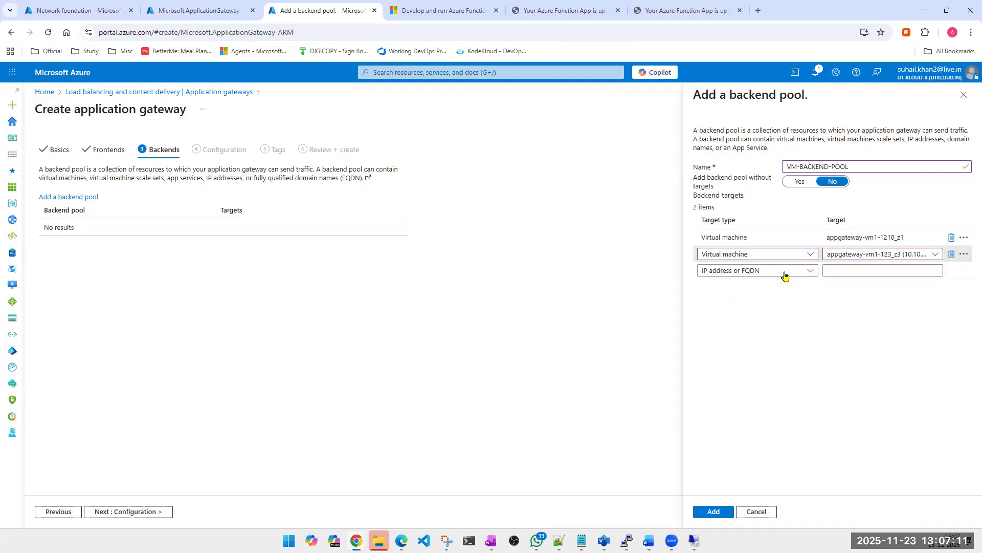
- Add a third virtual machine target using appgateway-vm1-123_z3 and try to save the backend pool
{"action": "left_click", "coordinate": [787, 272]}
{"action": "left_click", "coordinate": [731, 301]}
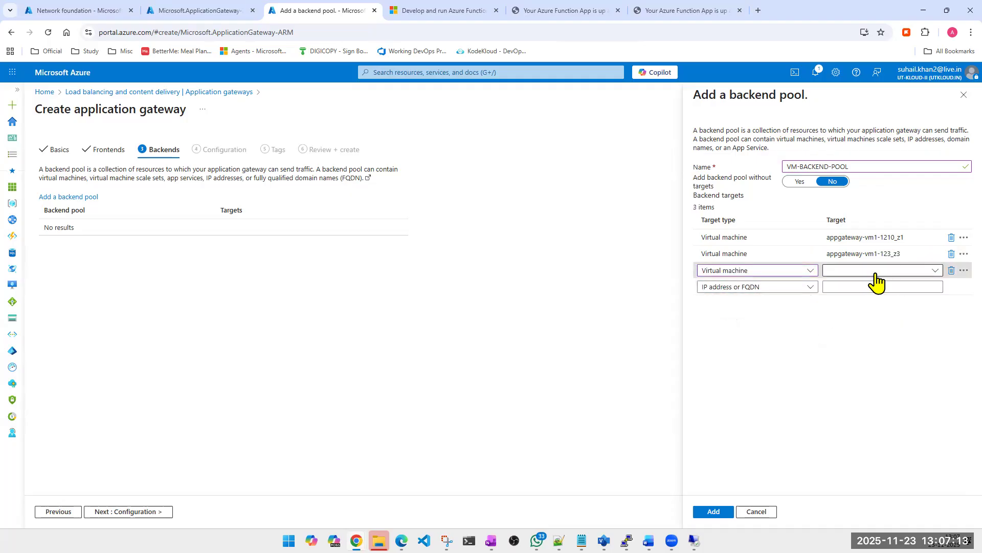
{"action": "left_click", "coordinate": [876, 271]}
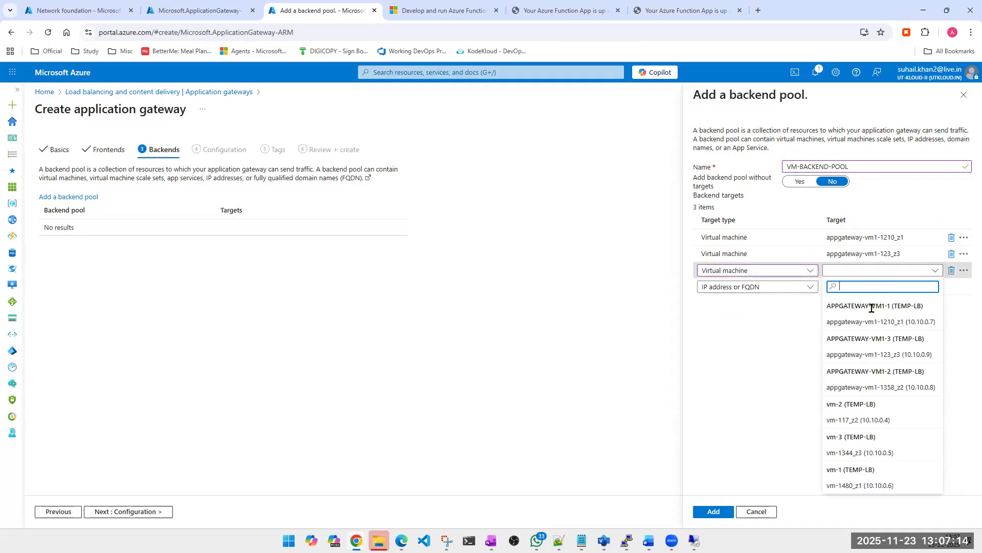
{"action": "left_click", "coordinate": [852, 355]}
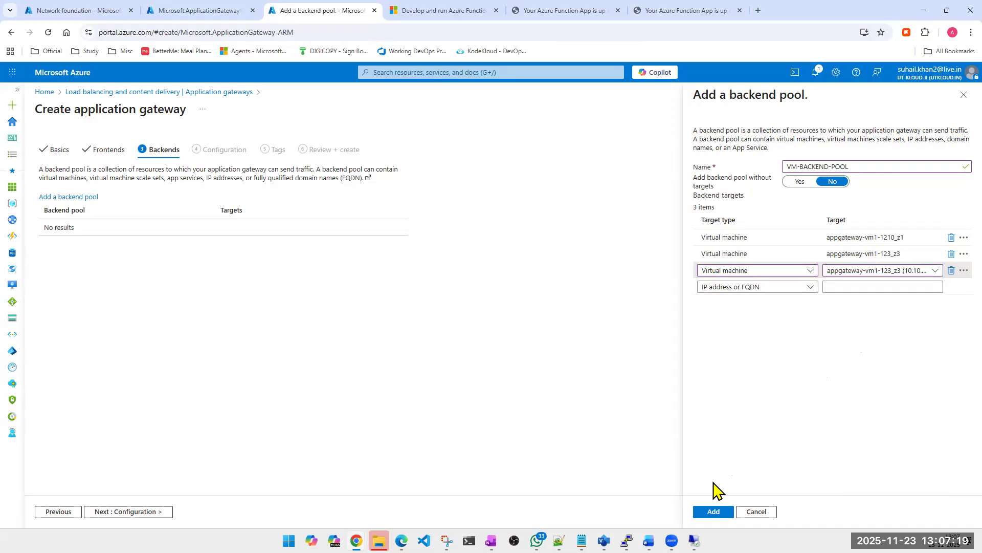
{"action": "left_click", "coordinate": [714, 511]}
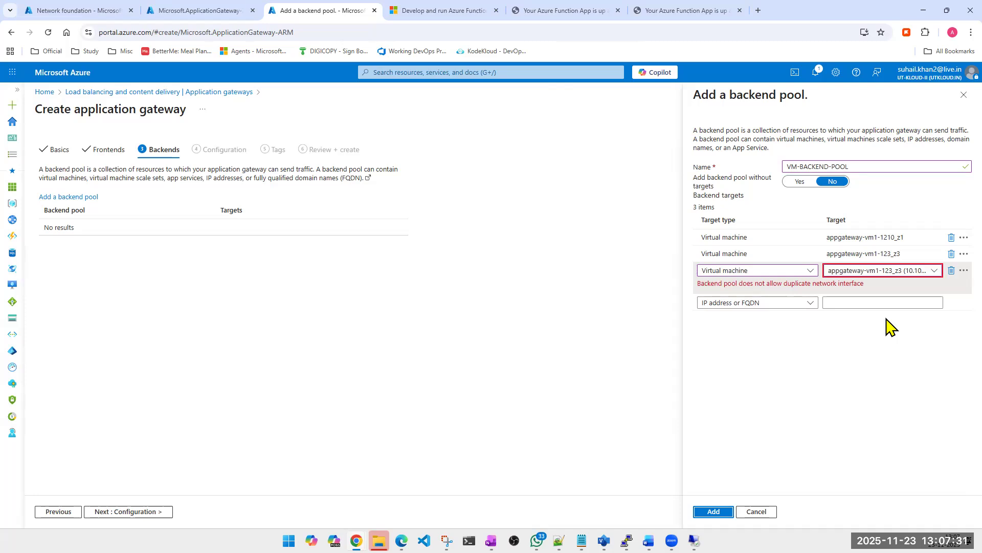
- Change the third target to appgateway-vm1-1358_z2 and add the backend pool to the gateway
{"action": "left_click", "coordinate": [868, 271]}
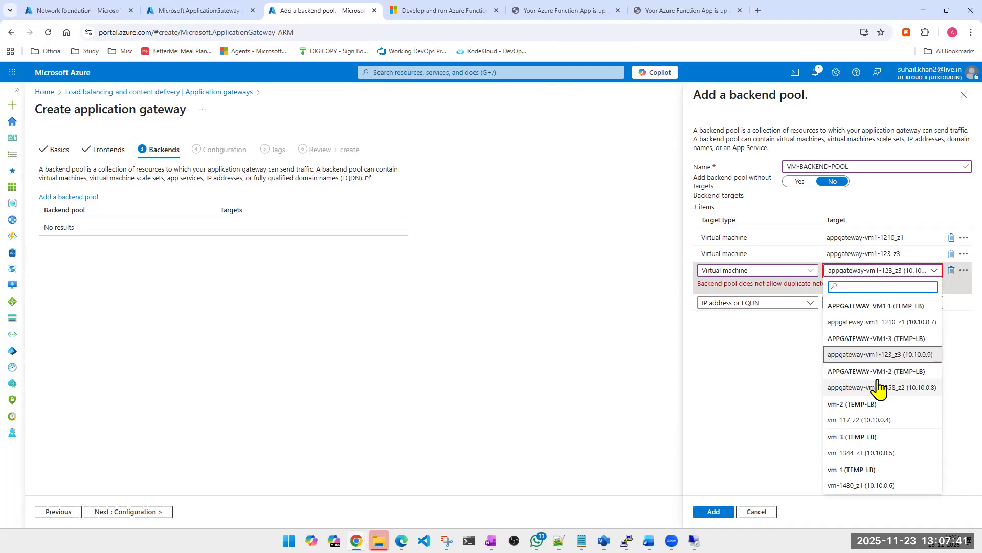
{"action": "left_click", "coordinate": [879, 387]}
{"action": "left_click", "coordinate": [716, 510]}
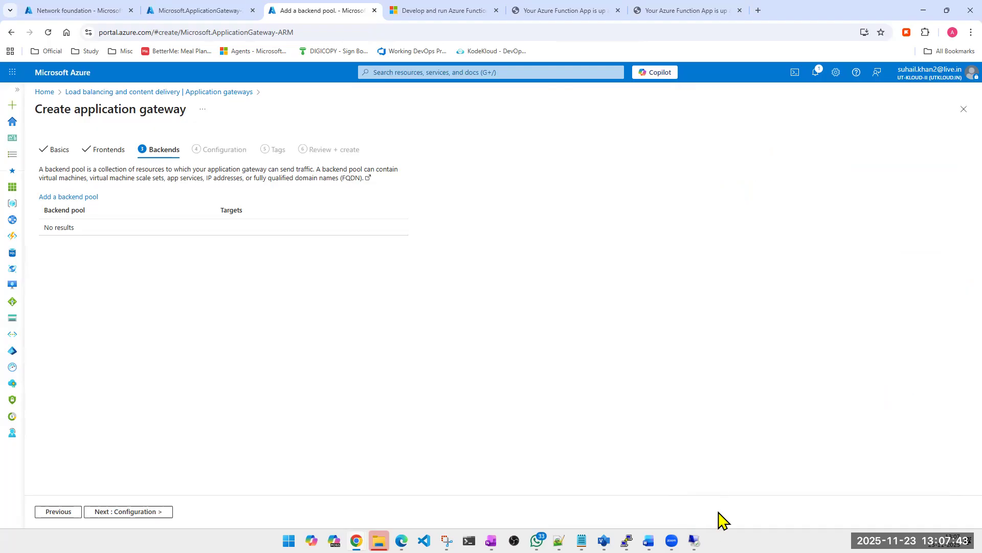
- Continue to the gateway's configuration stage and recheck the first gateway's deployment in its browser tab
{"action": "left_click", "coordinate": [128, 511]}
{"action": "left_click", "coordinate": [198, 12]}
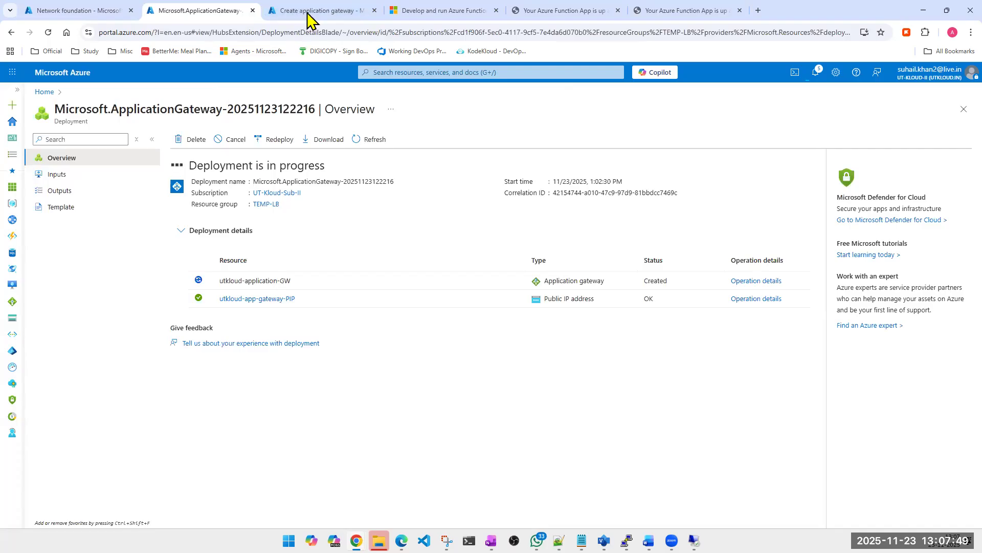
{"action": "left_click", "coordinate": [308, 12]}
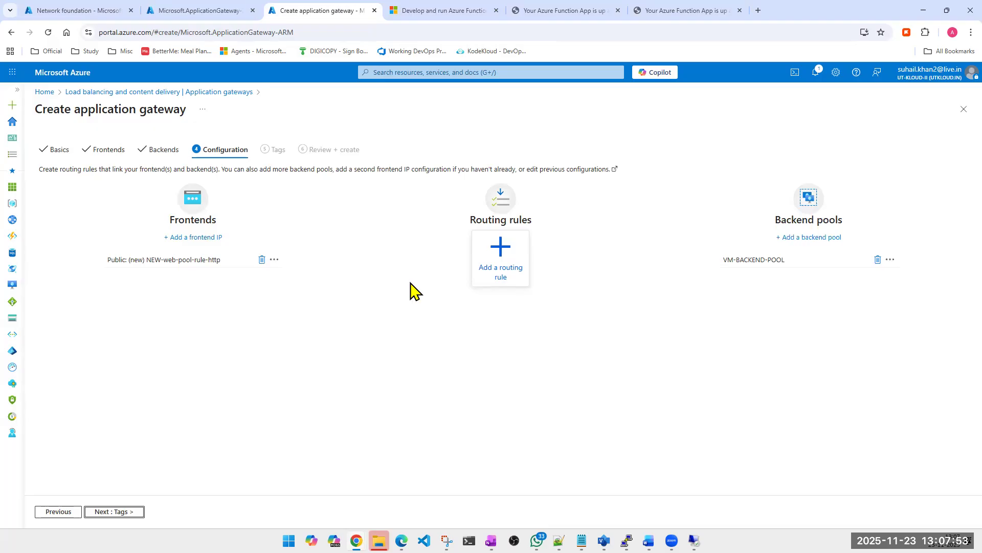
- Start a routing rule named HTTPS-RULE with priority 20
{"action": "left_click", "coordinate": [501, 246]}
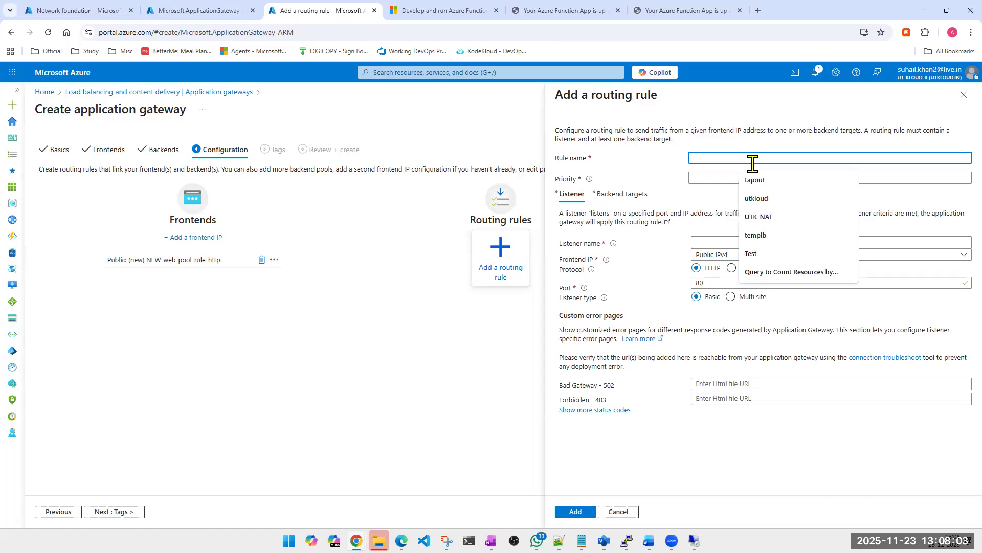
{"action": "type", "text": "HTTPS"}
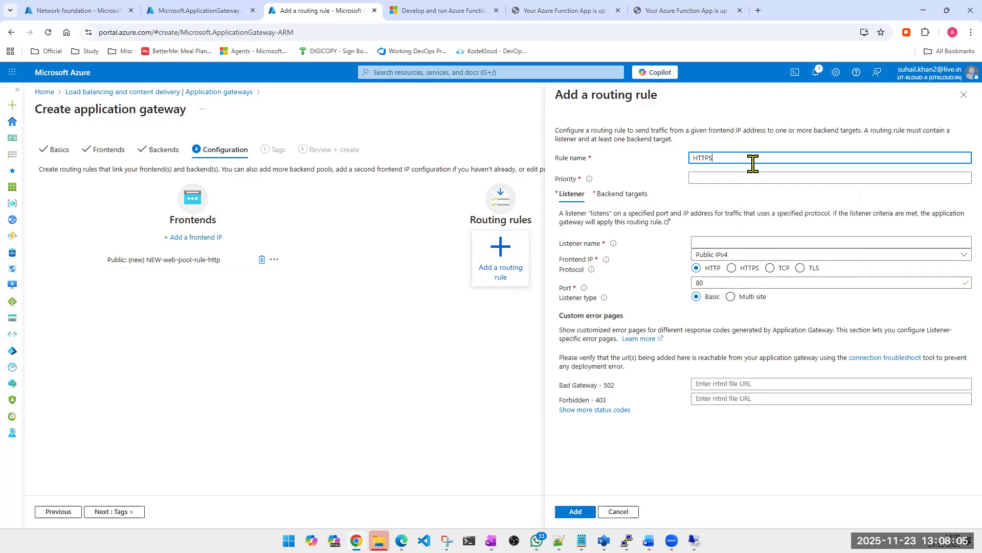
{"action": "type", "text": "-RULE"}
{"action": "left_click", "coordinate": [741, 177]}
{"action": "type", "text": "20"}
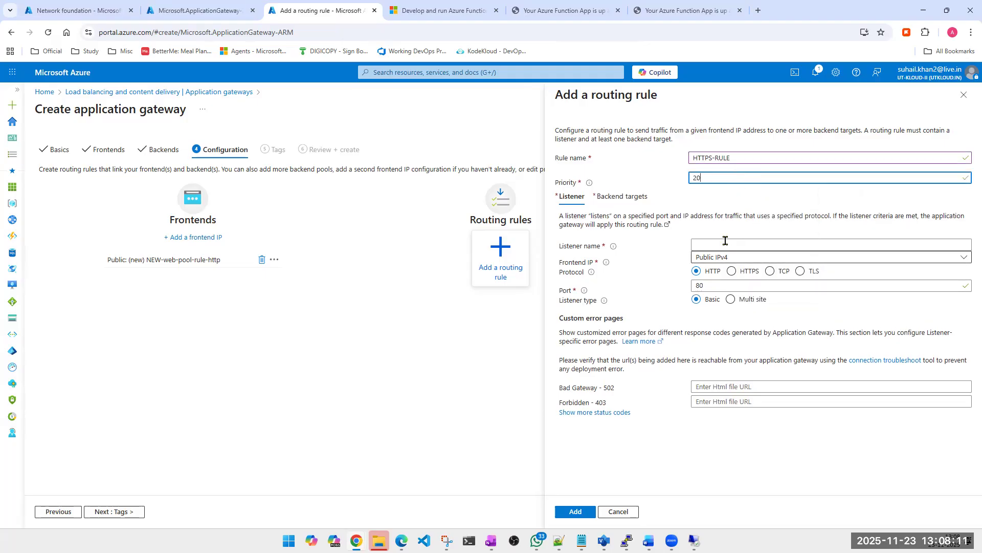
- Select VM-BACKEND-POOL as the backend target of HTTPS-RULE and check which backend settings are available
{"action": "left_click", "coordinate": [724, 243]}
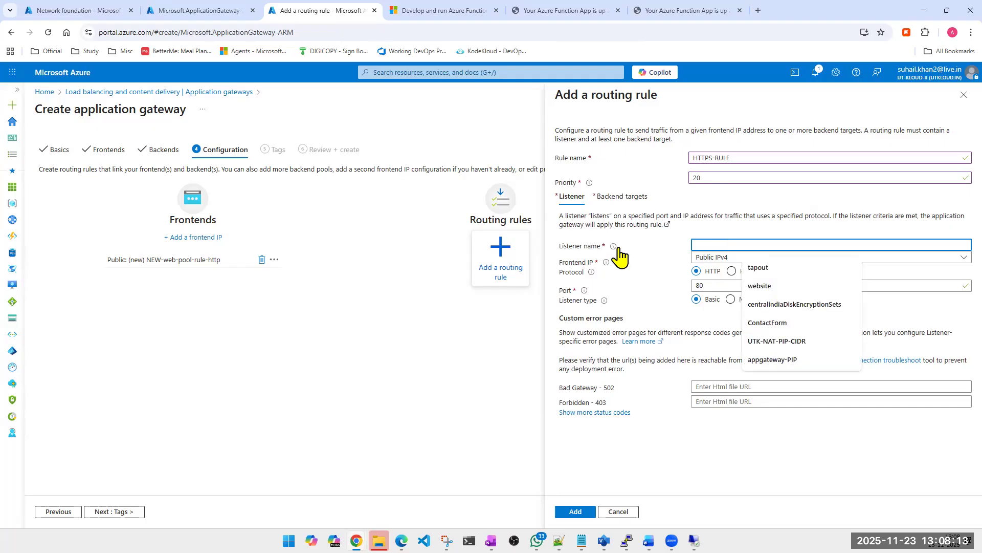
{"action": "mouse_move", "coordinate": [618, 253]}
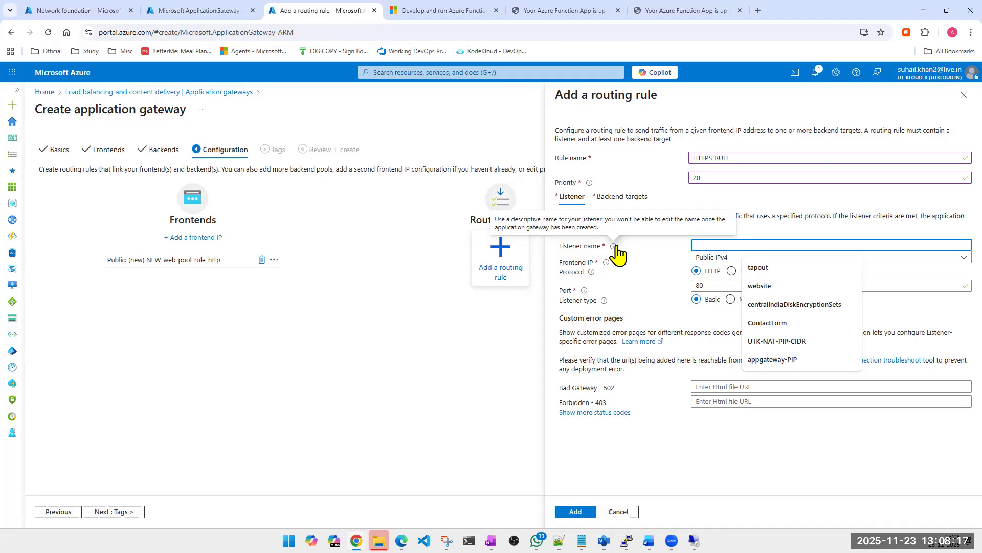
{"action": "left_click", "coordinate": [635, 260]}
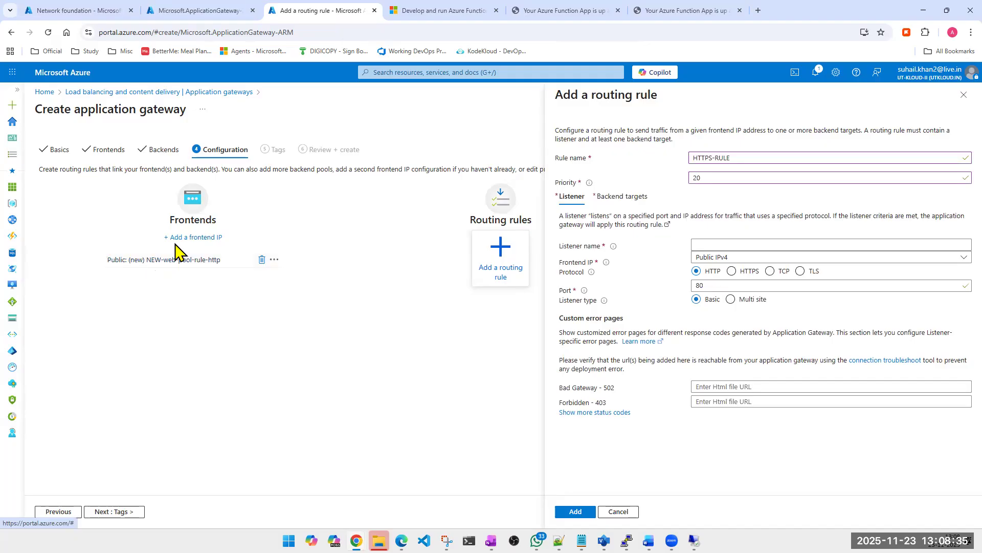
{"action": "left_click", "coordinate": [638, 199]}
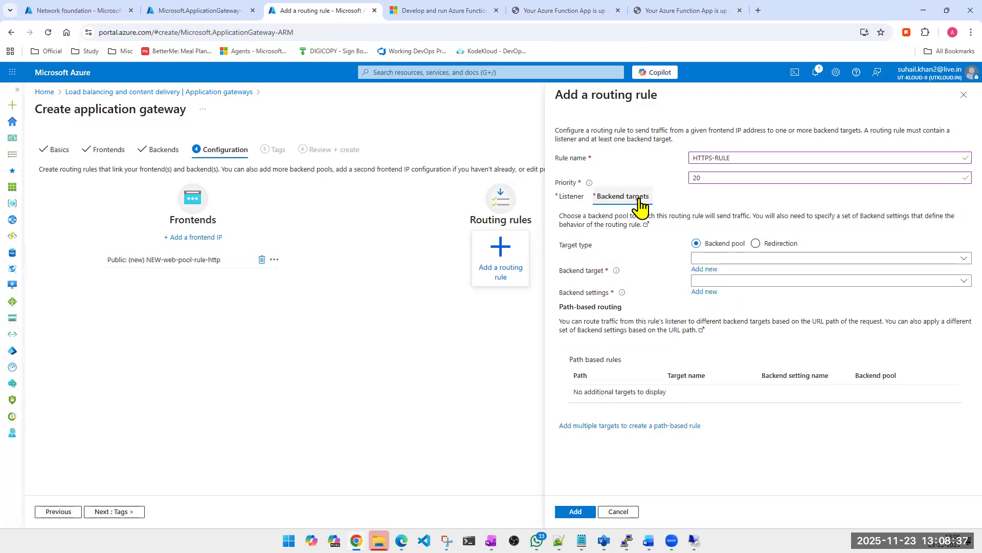
{"action": "left_click", "coordinate": [573, 197]}
{"action": "left_click", "coordinate": [615, 200]}
{"action": "left_click", "coordinate": [771, 259]}
{"action": "left_click", "coordinate": [746, 272]}
{"action": "left_click", "coordinate": [747, 282]}
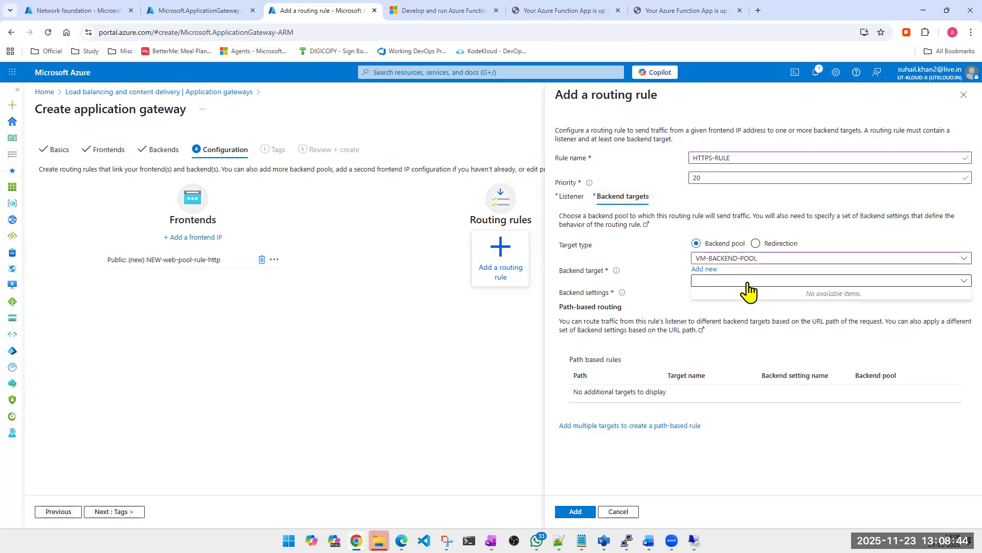
- Name the routing rule's listener https-listner
{"action": "left_click", "coordinate": [569, 205]}
{"action": "left_click", "coordinate": [779, 243]}
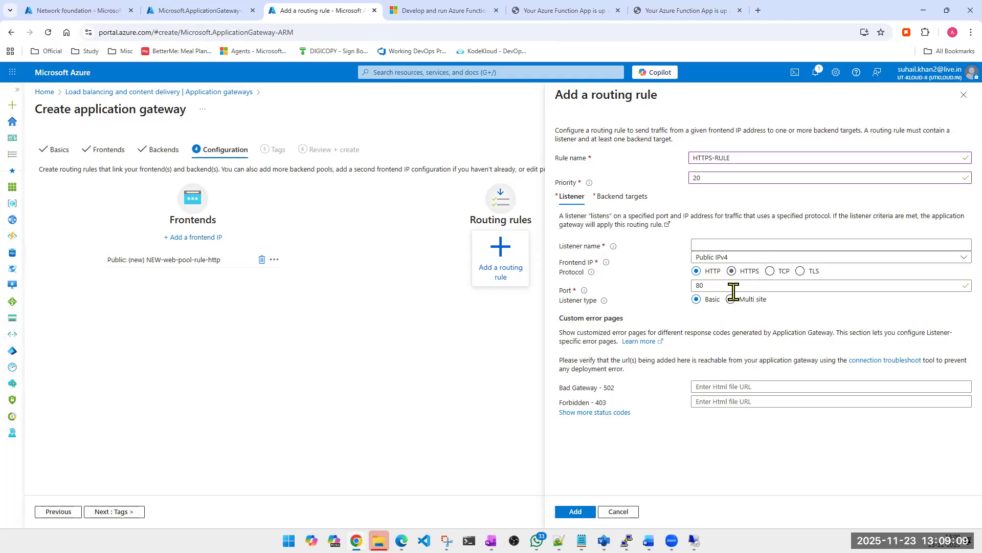
{"action": "left_click", "coordinate": [705, 285]}
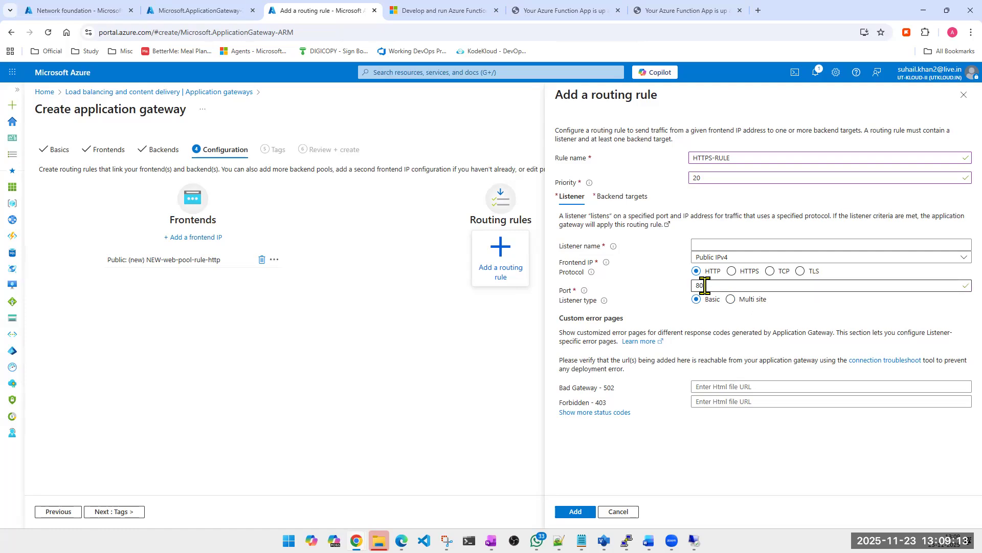
{"action": "left_click", "coordinate": [705, 246]}
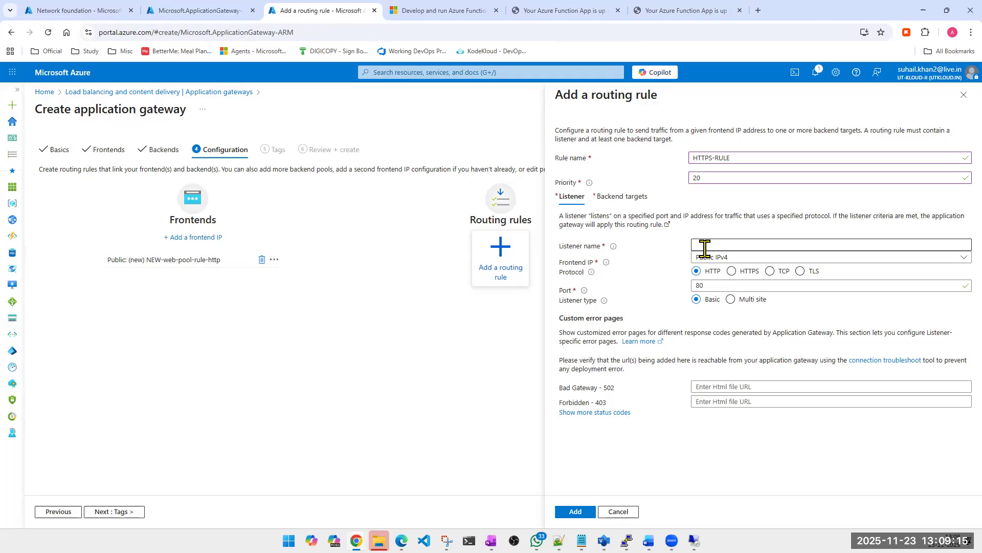
{"action": "left_click", "coordinate": [705, 247]}
{"action": "type", "text": "lhngfdhgjkfdh"}
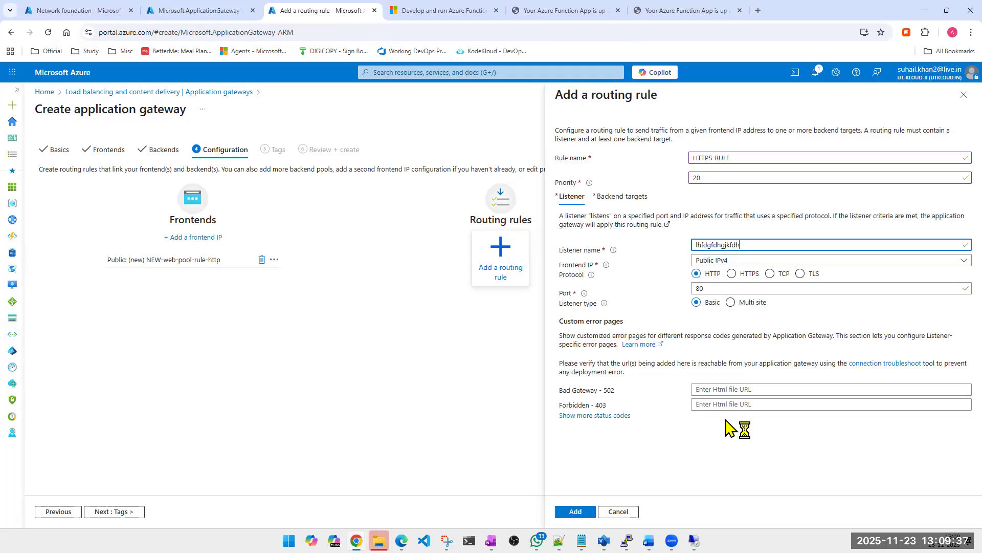
{"action": "double_click", "coordinate": [708, 246]}
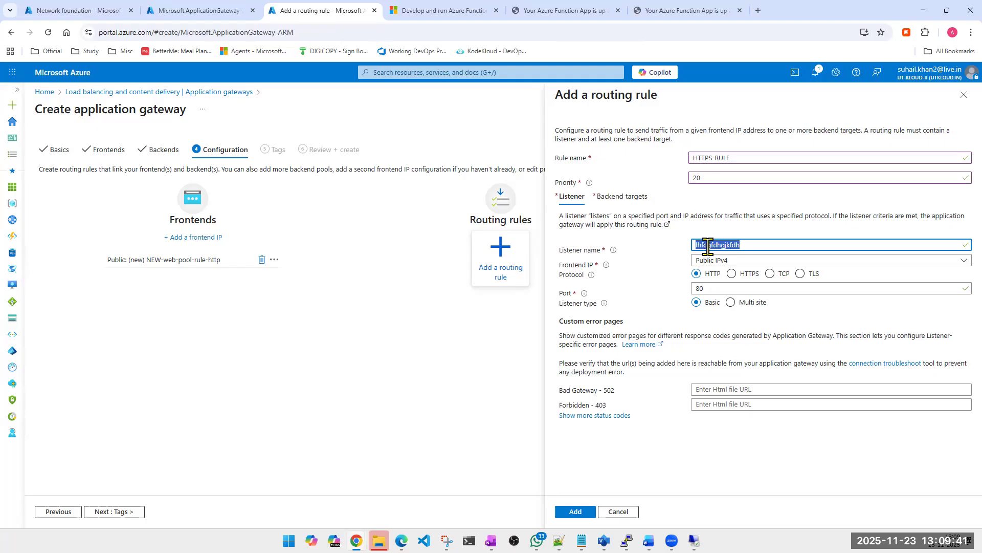
{"action": "type", "text": "https-listner"}
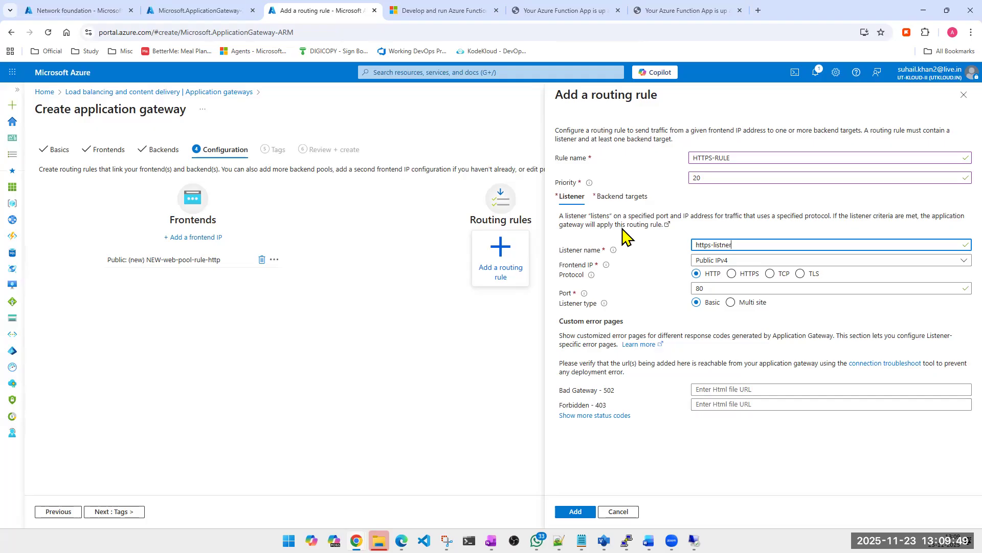
{"action": "left_click", "coordinate": [619, 200]}
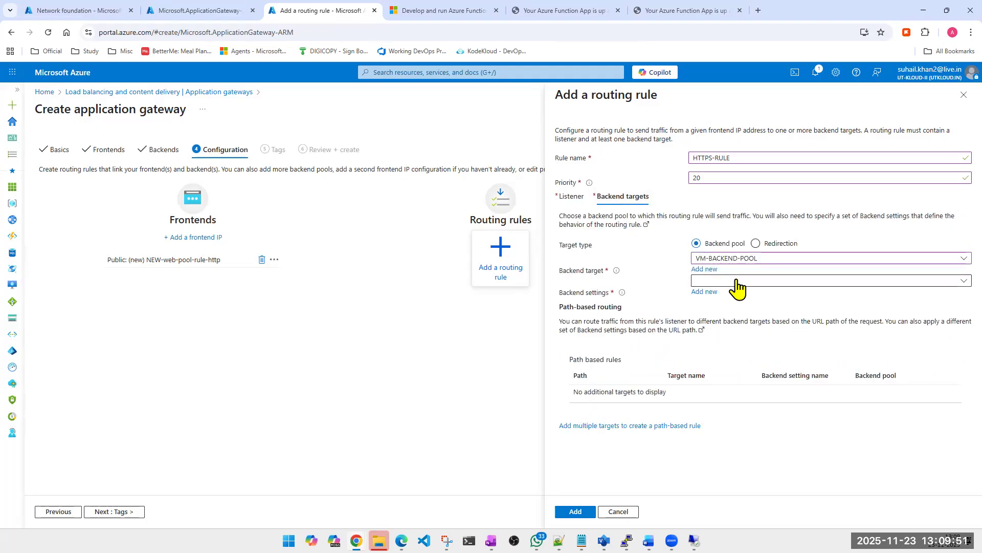
{"action": "left_click", "coordinate": [737, 284]}
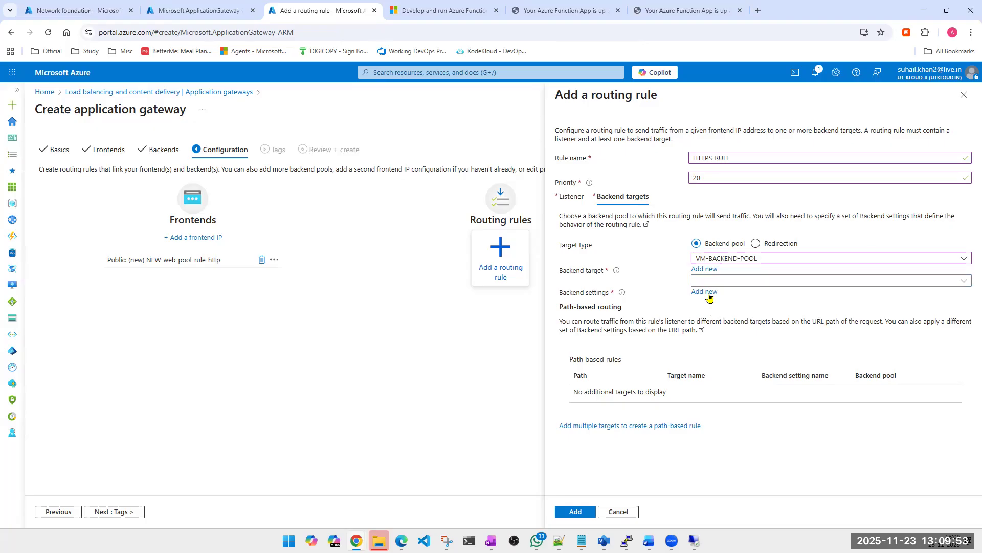
{"action": "left_click", "coordinate": [706, 293]}
{"action": "left_click", "coordinate": [709, 153]}
{"action": "type", "text": "https"}
{"action": "key", "text": "Tab"}
{"action": "type", "text": "443"}
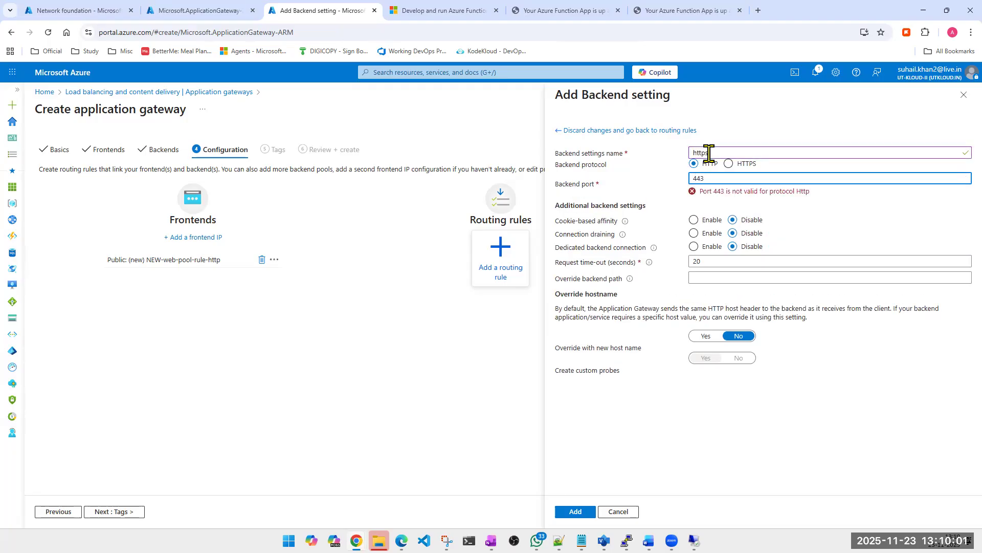
{"action": "left_click", "coordinate": [728, 164]}
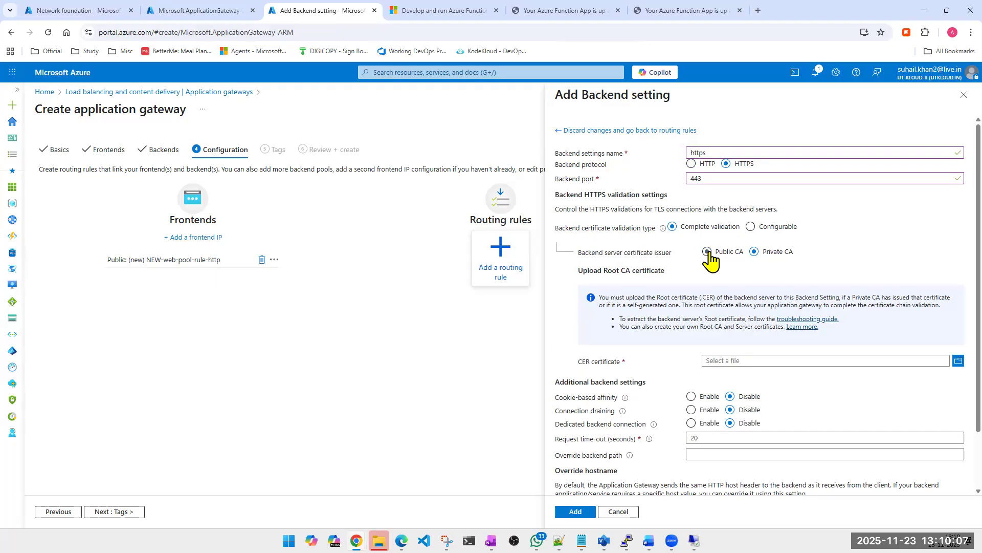
{"action": "left_click", "coordinate": [622, 512]}
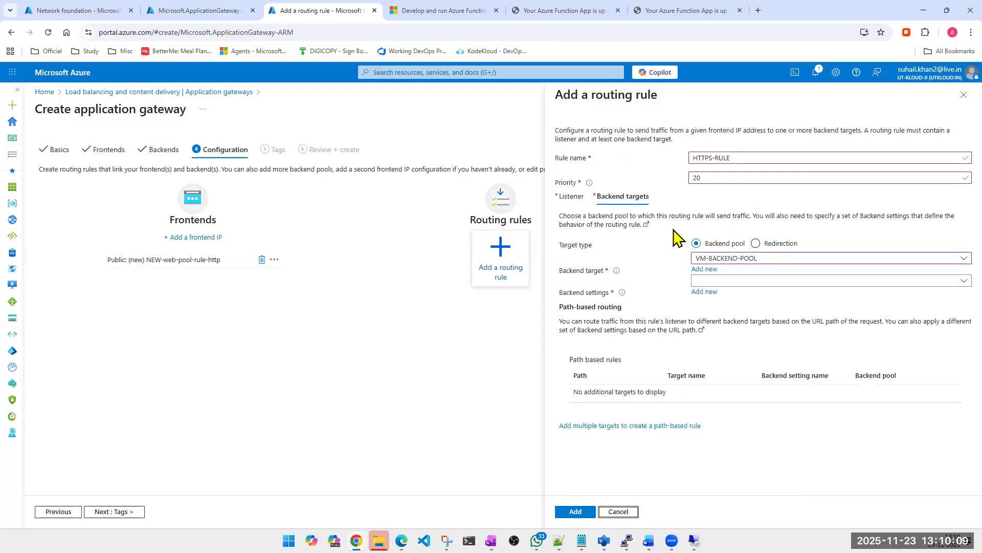
{"action": "left_click", "coordinate": [576, 200]}
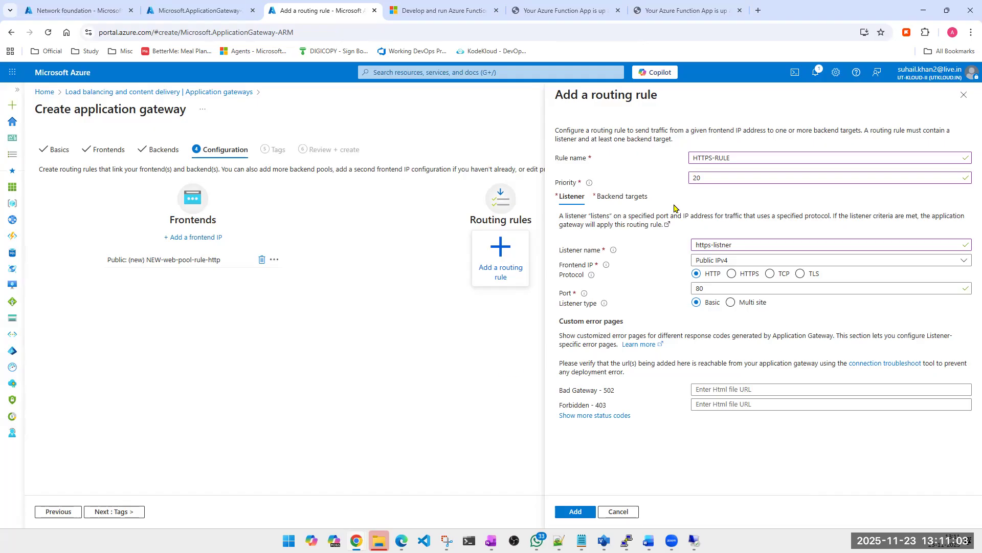
- Check the first application gateway's deployment progress in its browser tab and return to the routing rule form
{"action": "left_click", "coordinate": [179, 18]}
{"action": "left_click", "coordinate": [299, 12]}
{"action": "left_click", "coordinate": [199, 14]}
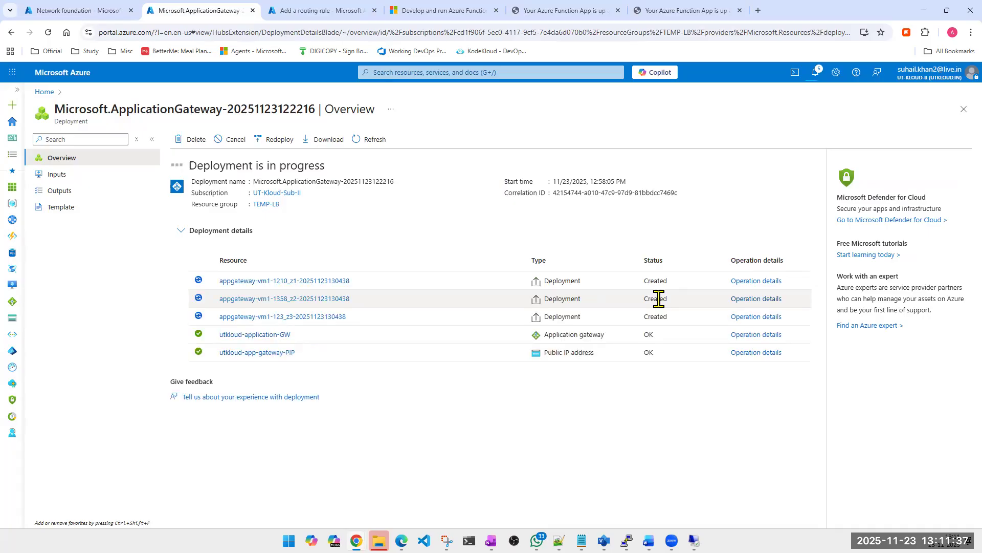
{"action": "left_click", "coordinate": [312, 21]}
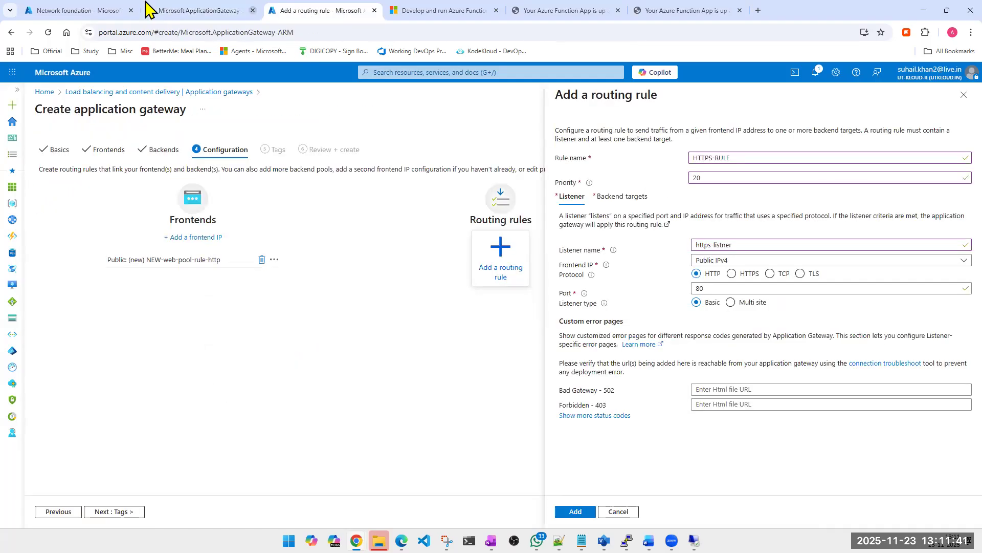
{"action": "left_click", "coordinate": [194, 11]}
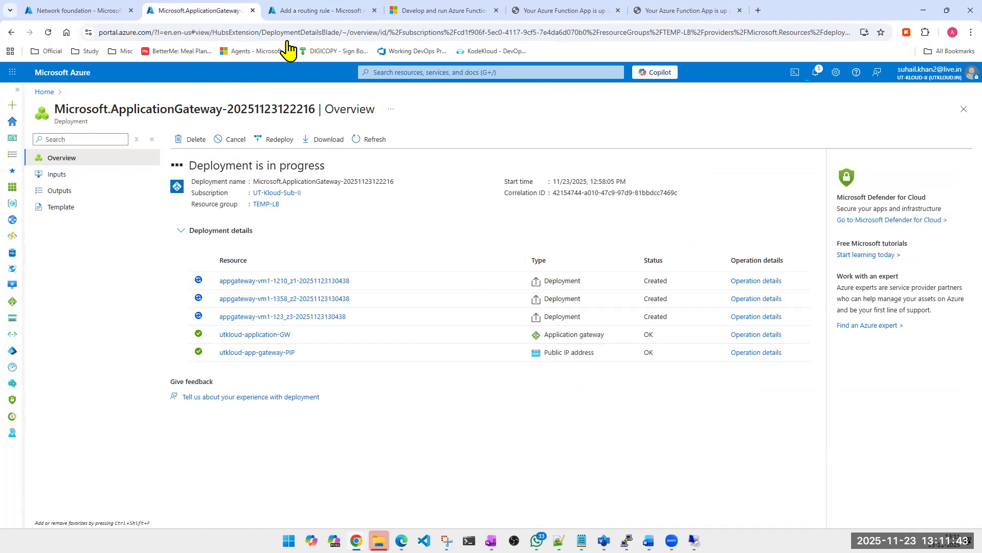
{"action": "left_click", "coordinate": [307, 10]}
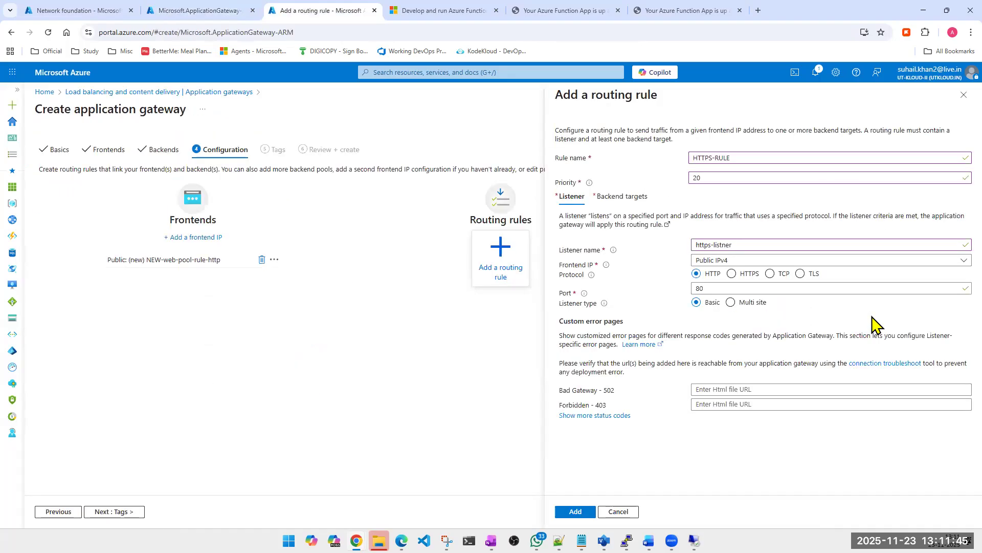
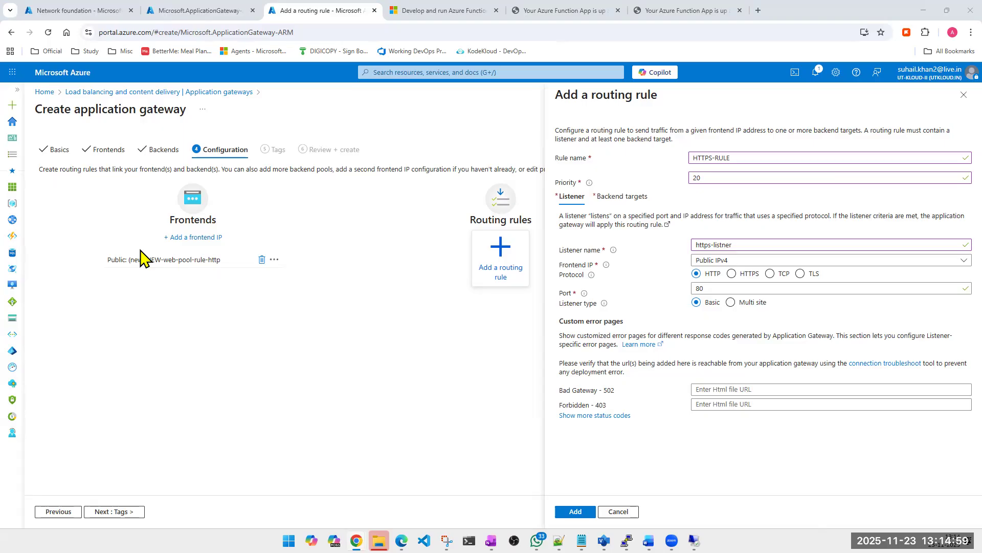
- Open the TEMP-LB resource group from the first application gateway's deployment and look through its resources
{"action": "left_click", "coordinate": [203, 13]}
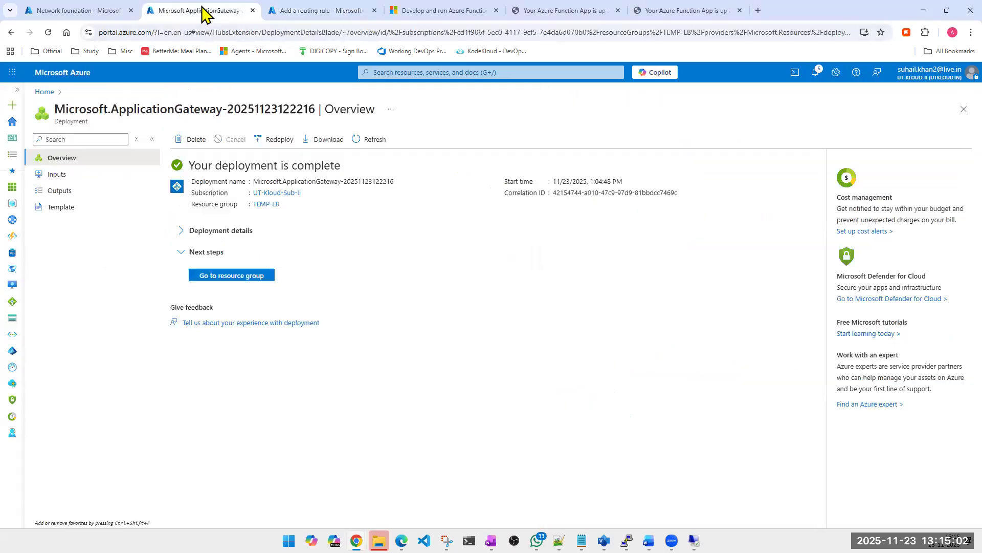
{"action": "left_click", "coordinate": [223, 276]}
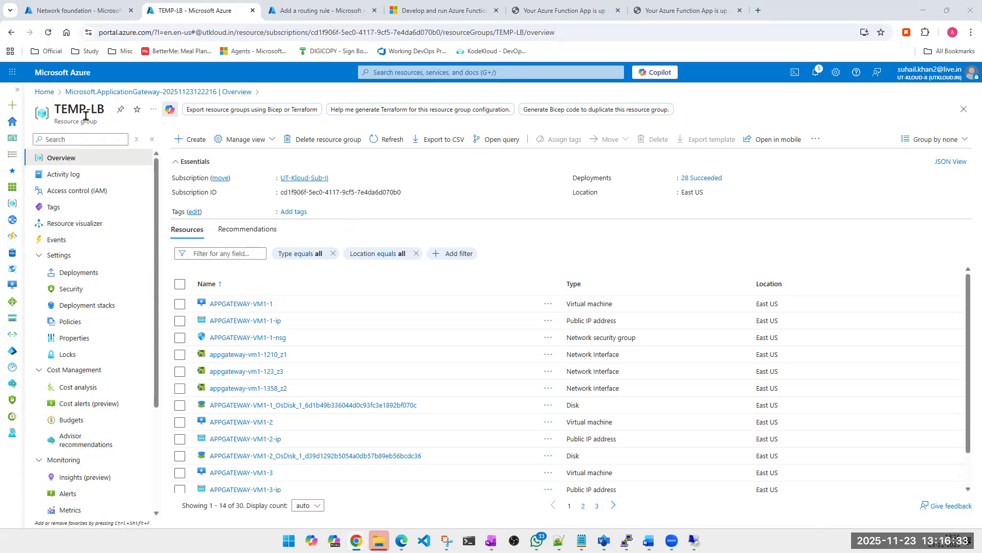
{"action": "scroll", "coordinate": [291, 347], "scroll_direction": "down", "scroll_amount": 2}
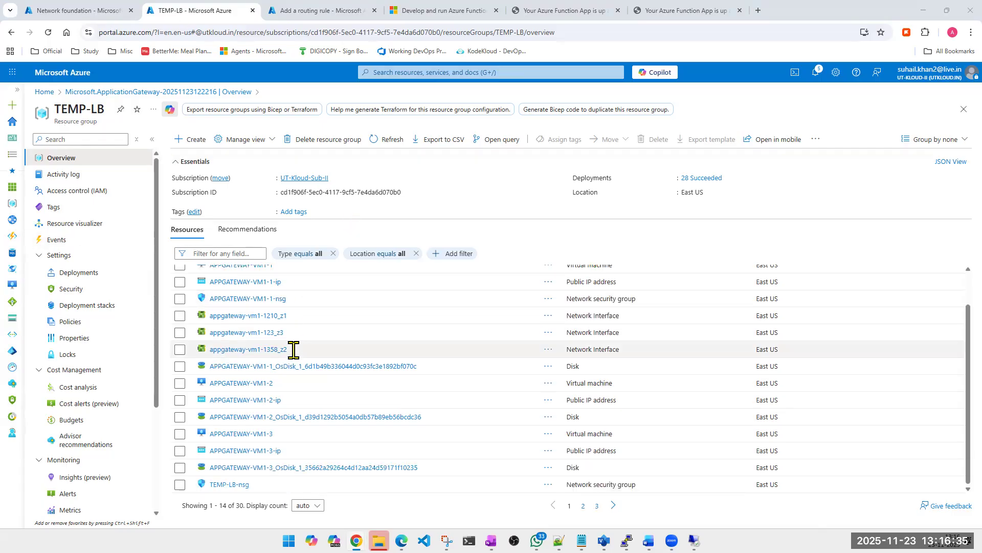
{"action": "scroll", "coordinate": [301, 392], "scroll_direction": "up", "scroll_amount": 2}
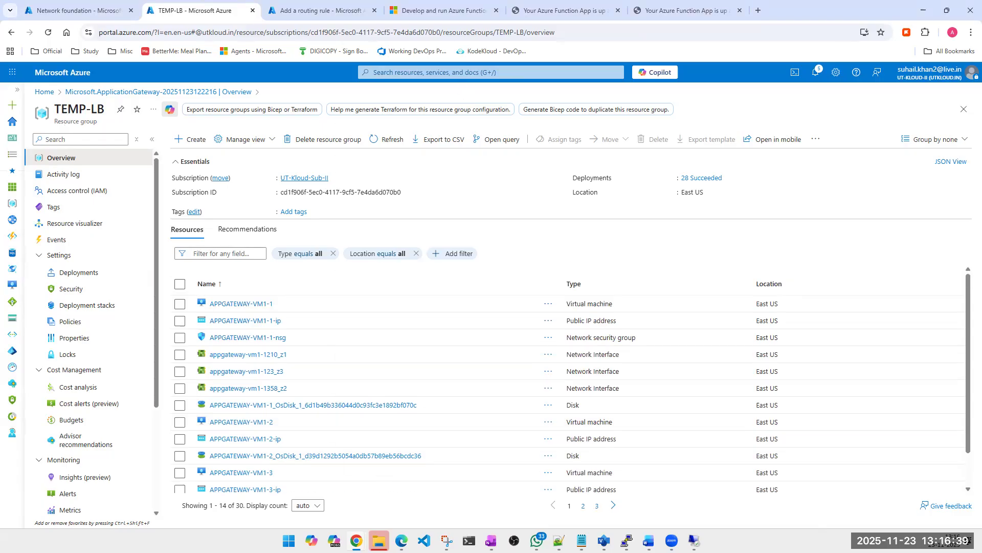
- Open the list of application gateways from the recent services
{"action": "left_click", "coordinate": [435, 72]}
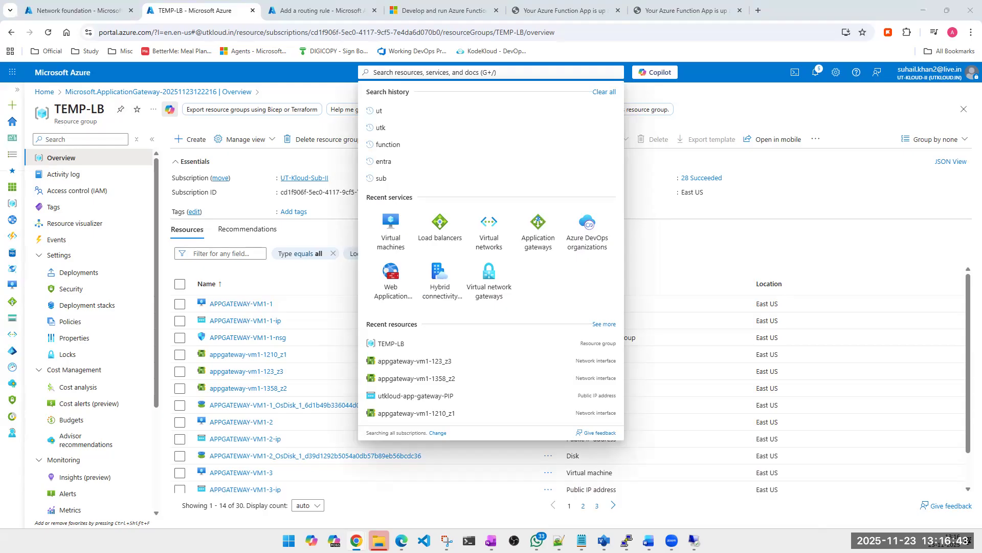
{"action": "left_click", "coordinate": [537, 233]}
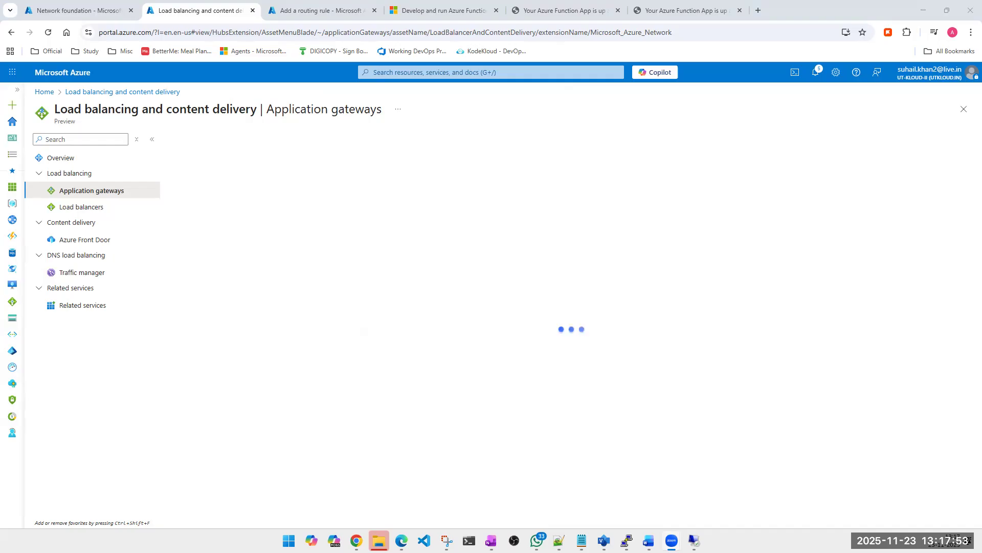
- Capture the Azure Application Gateway end-to-end TLS encryption diagram as a snip and bring up the Snipping Tool
{"action": "mouse_move", "coordinate": [447, 541]}
{"action": "key", "text": "super+shift+s"}
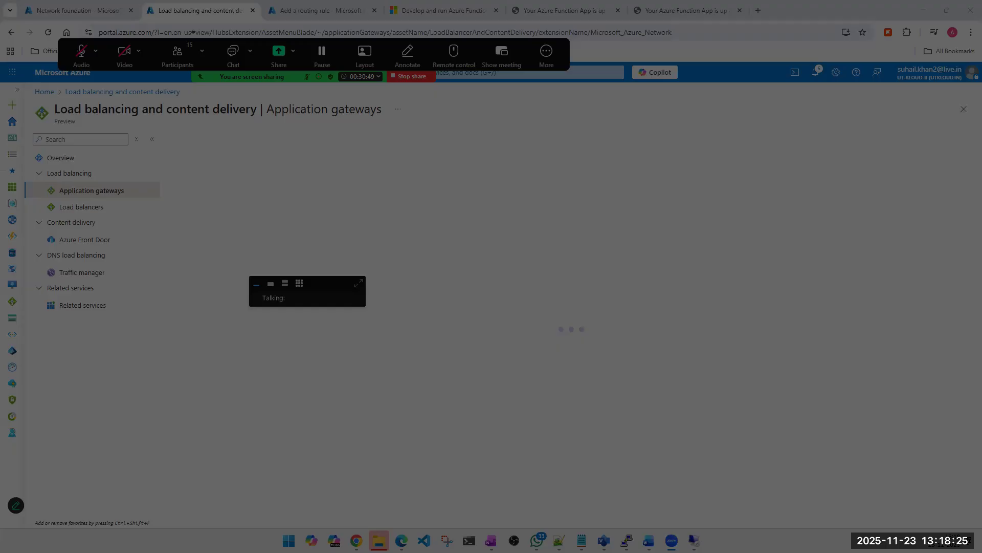
{"action": "key", "text": "Escape"}
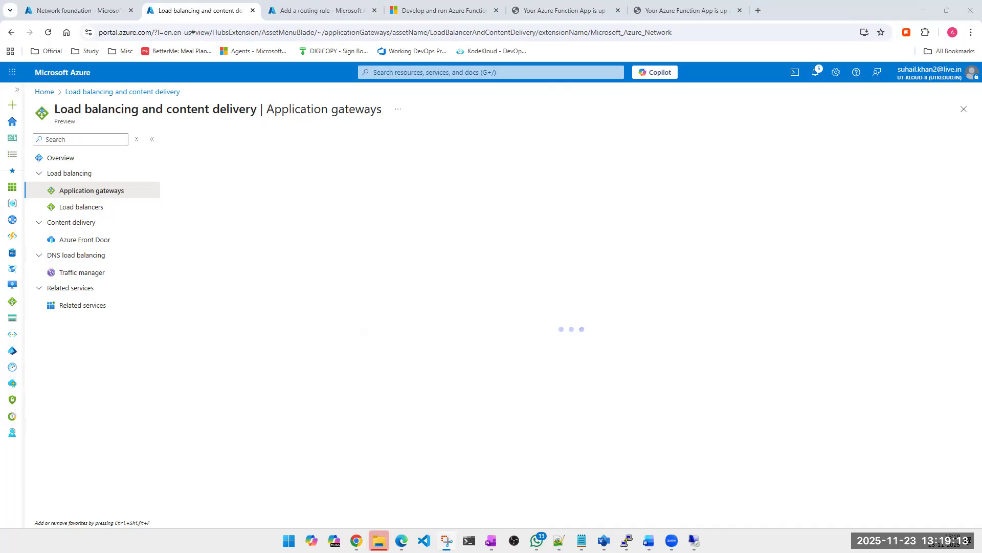
{"action": "key", "text": "alt+Tab"}
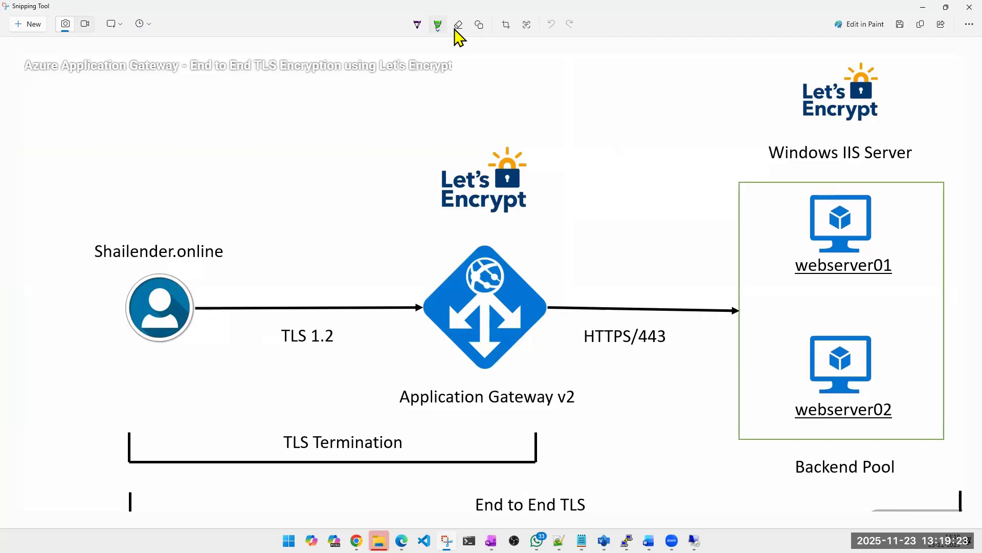
- Trace the End to End TLS span beneath the diagram with two pen strokes and return to the Azure portal
{"action": "left_click", "coordinate": [417, 26]}
{"action": "scroll", "coordinate": [346, 422], "scroll_direction": "down", "scroll_amount": 1}
{"action": "scroll", "coordinate": [129, 463], "scroll_direction": "down", "scroll_amount": 1}
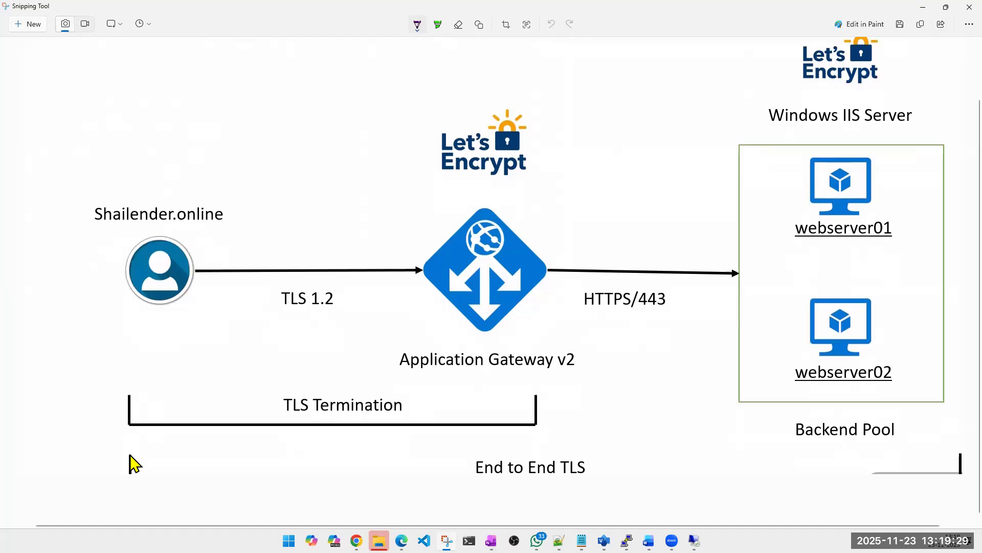
{"action": "mouse_move", "coordinate": [130, 471]}
{"action": "left_mouse_down"}
{"action": "mouse_move", "coordinate": [694, 490]}
{"action": "mouse_move", "coordinate": [947, 474]}
{"action": "mouse_move", "coordinate": [964, 458]}
{"action": "left_mouse_up"}
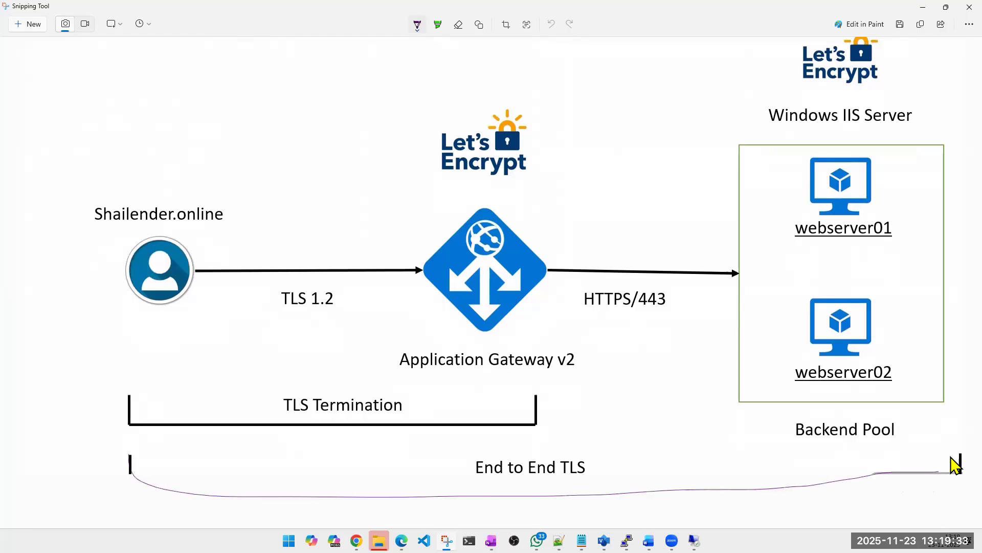
{"action": "mouse_move", "coordinate": [821, 487]}
{"action": "left_mouse_down"}
{"action": "mouse_move", "coordinate": [250, 489]}
{"action": "mouse_move", "coordinate": [145, 485]}
{"action": "mouse_move", "coordinate": [126, 464]}
{"action": "left_mouse_up"}
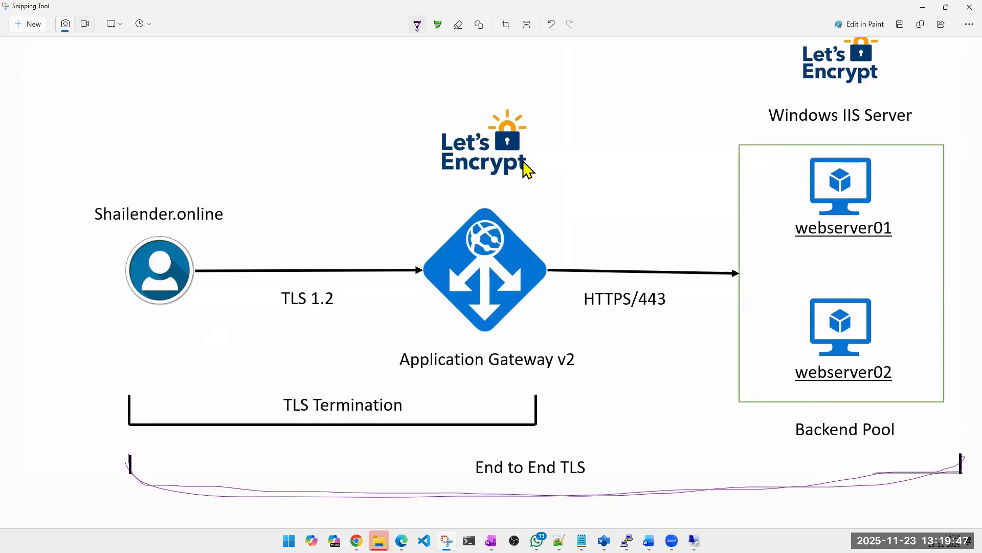
{"action": "left_click", "coordinate": [925, 8]}
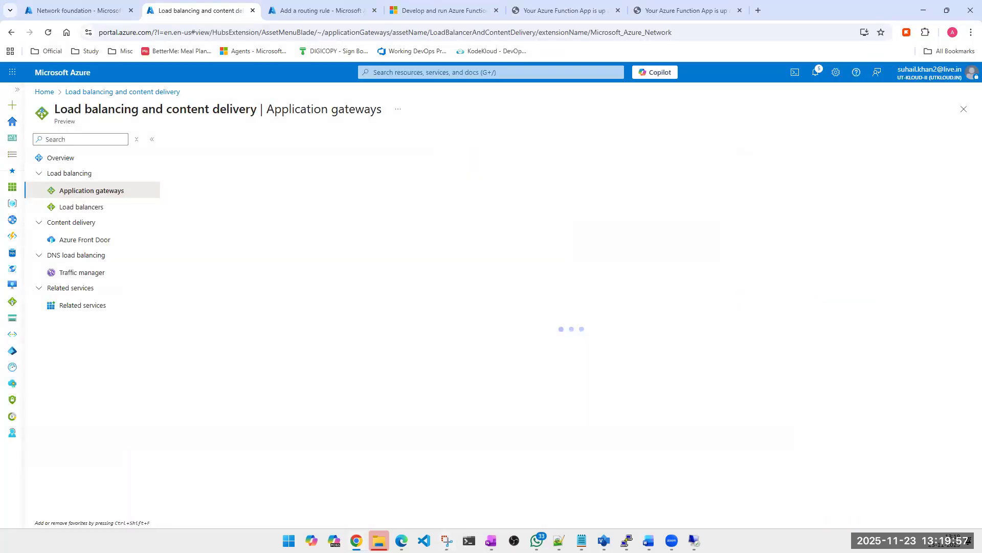
{"action": "key", "text": "alt+Tab"}
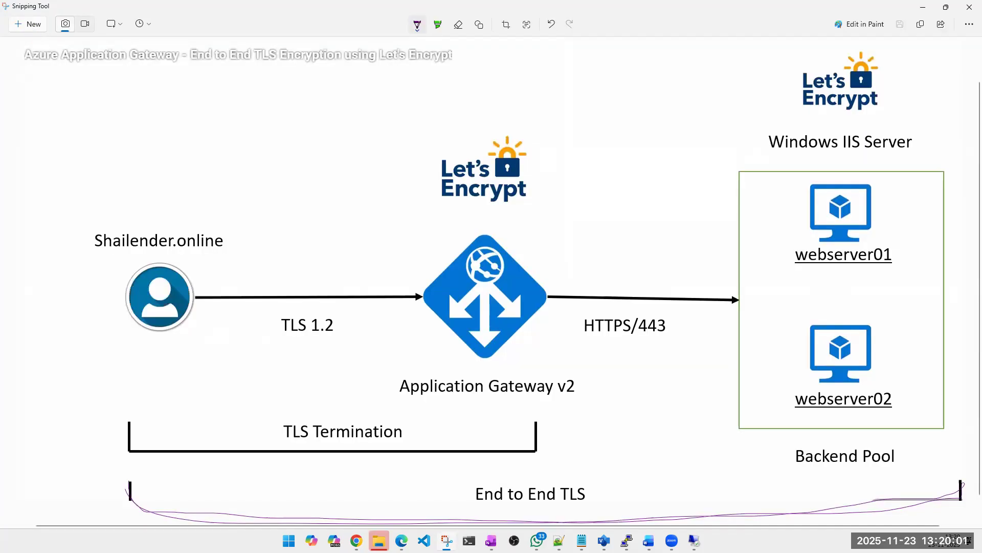
{"action": "key", "text": "alt+Tab"}
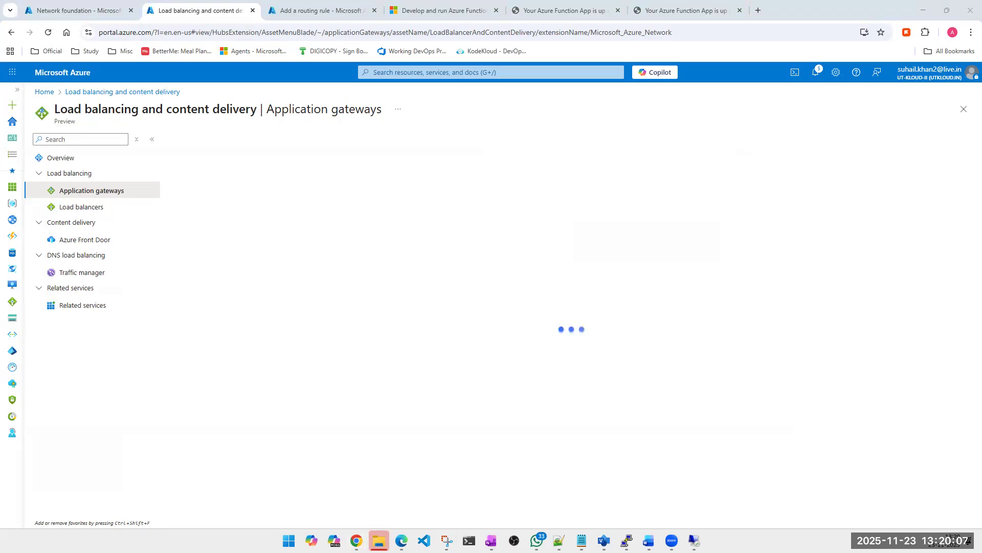
- Take a new snip of the end-to-end TLS diagram, view it in the Snipping Tool and minimize it
{"action": "key", "text": "super+shift+s"}
{"action": "left_click", "coordinate": [410, 72]}
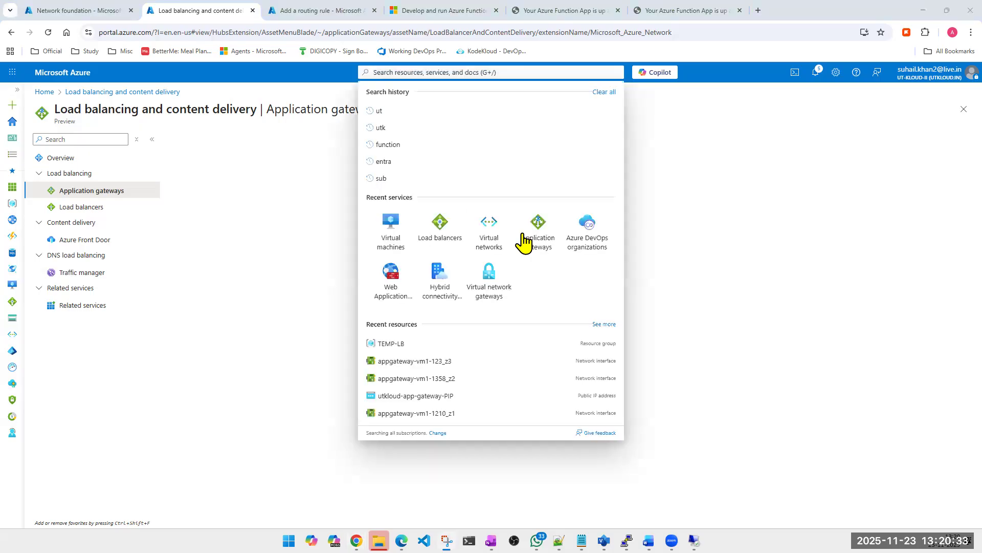
{"action": "left_click", "coordinate": [483, 232]}
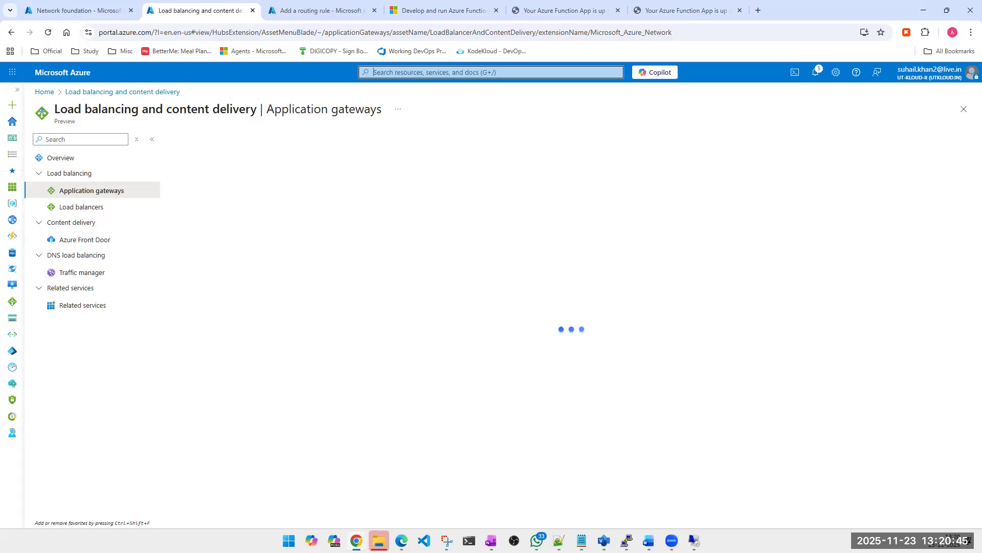
{"action": "key", "text": "alt+Tab"}
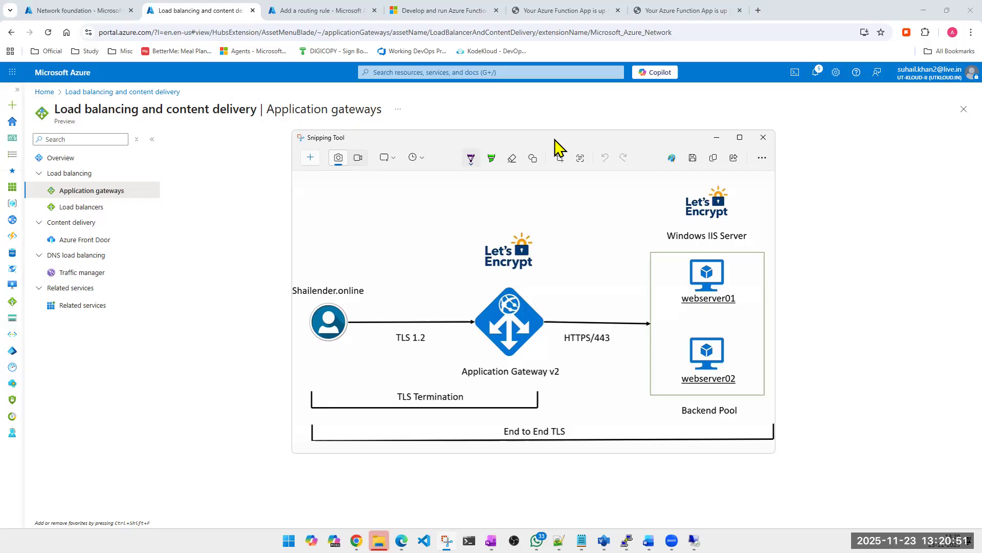
{"action": "left_click", "coordinate": [721, 137]}
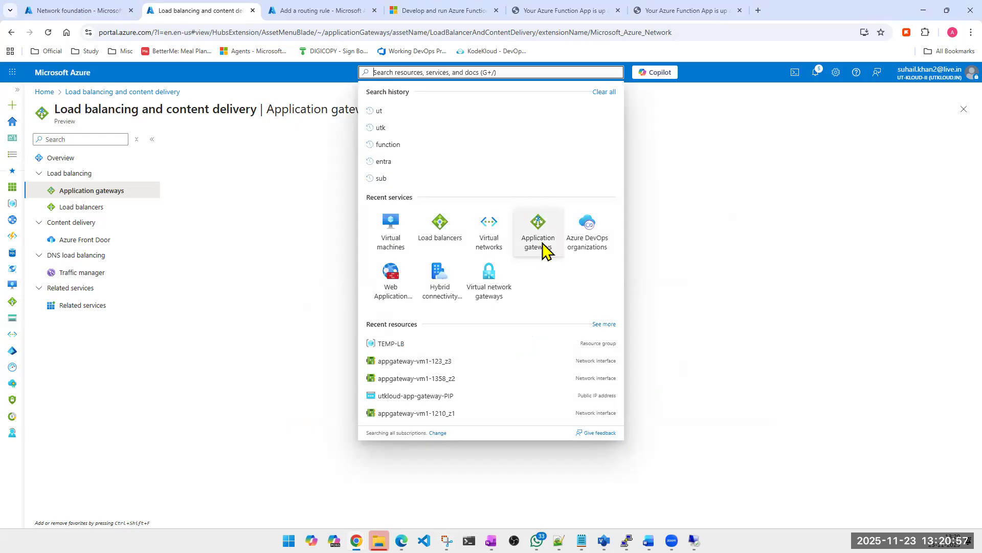
- Try again to load the application gateways list
{"action": "left_click", "coordinate": [544, 244]}
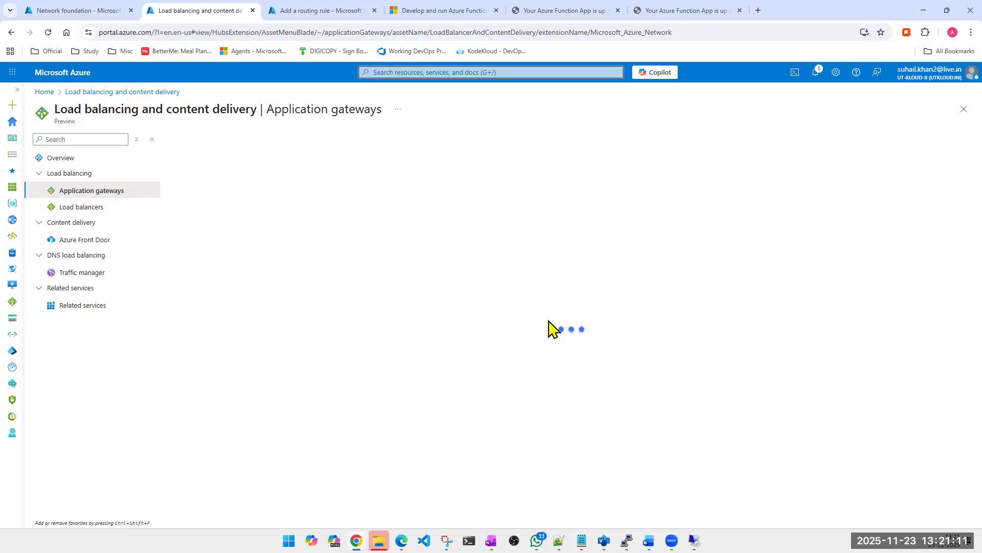
{"action": "left_click", "coordinate": [393, 74]}
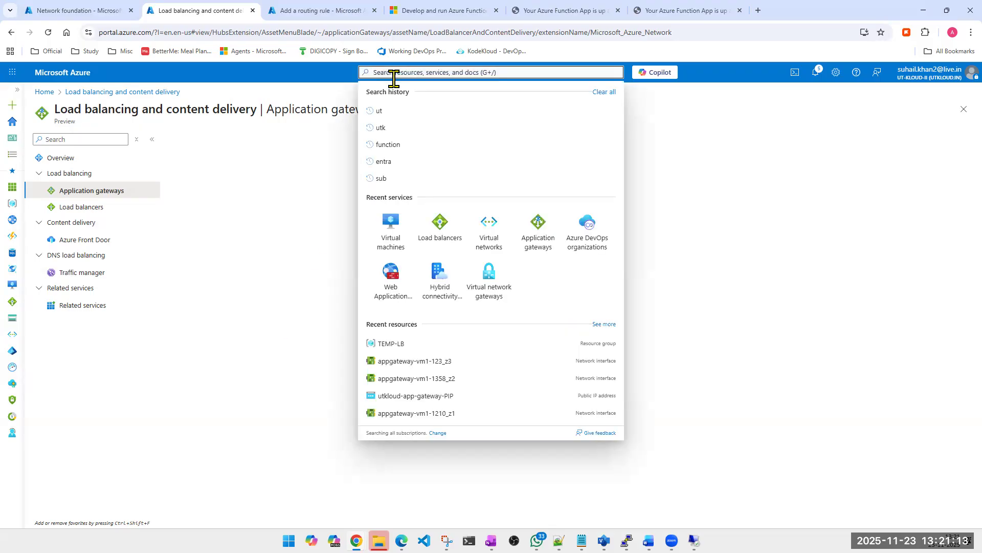
{"action": "left_click", "coordinate": [541, 230]}
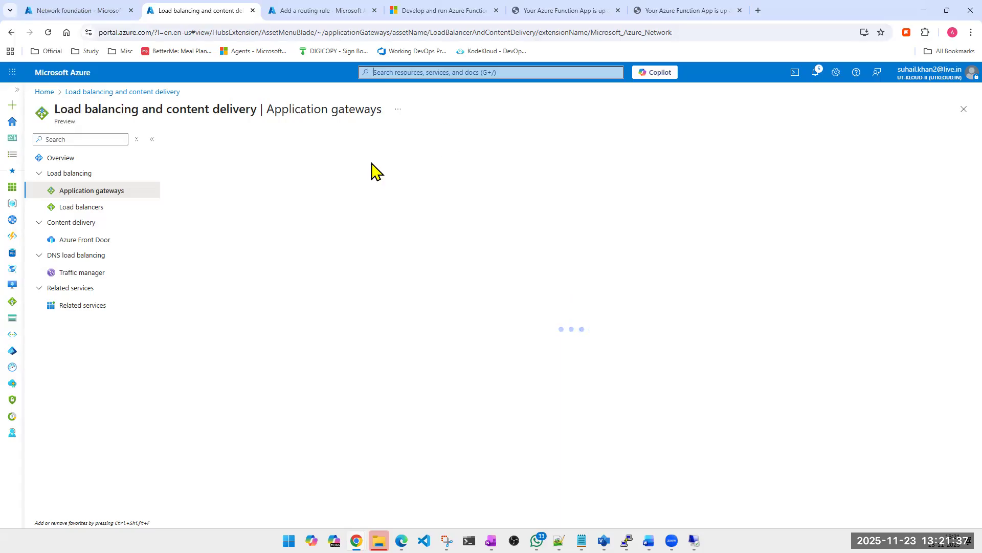
- Load utkloud.in in a new browser tab and view the site's connection information
{"action": "left_click", "coordinate": [763, 12]}
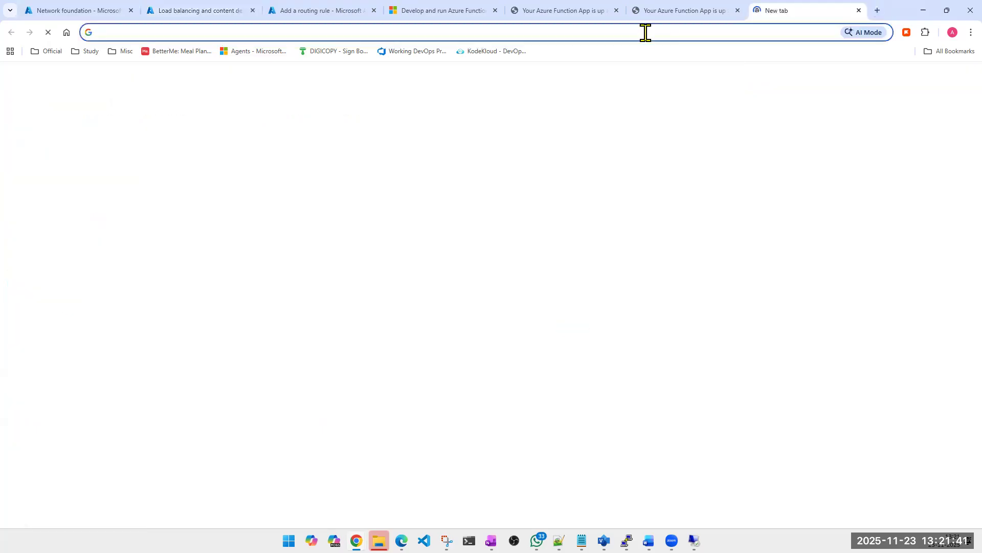
{"action": "left_click", "coordinate": [646, 32]}
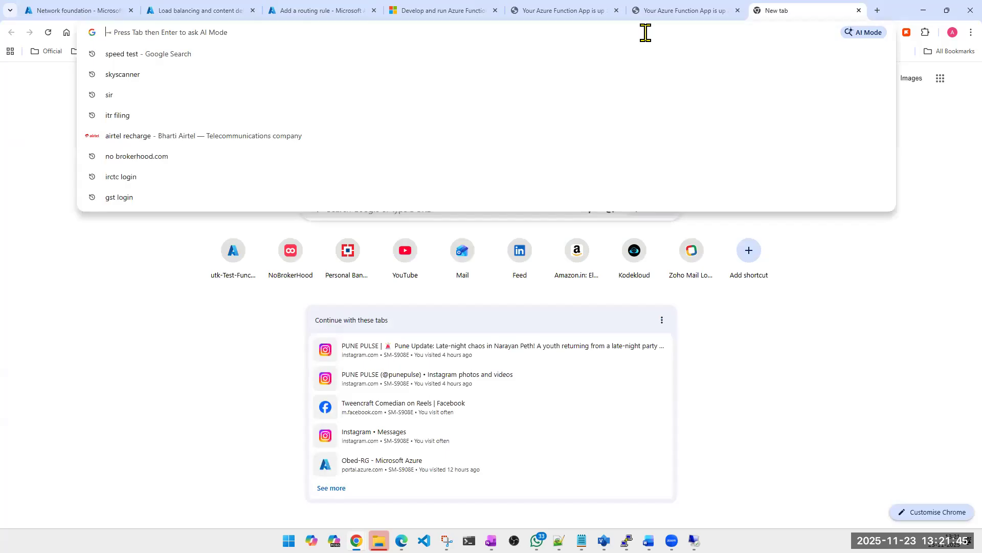
{"action": "type", "text": "http"}
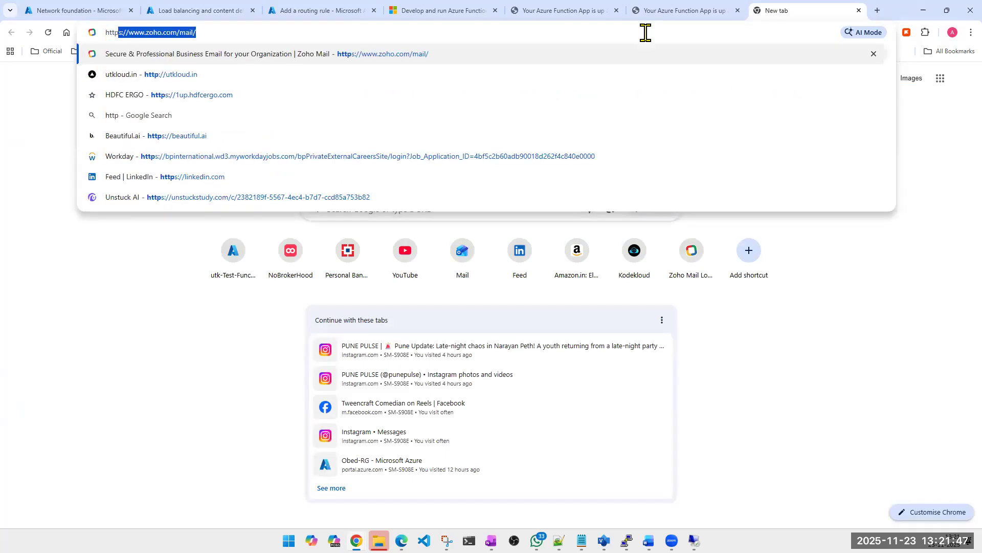
{"action": "type", "text": ":"}
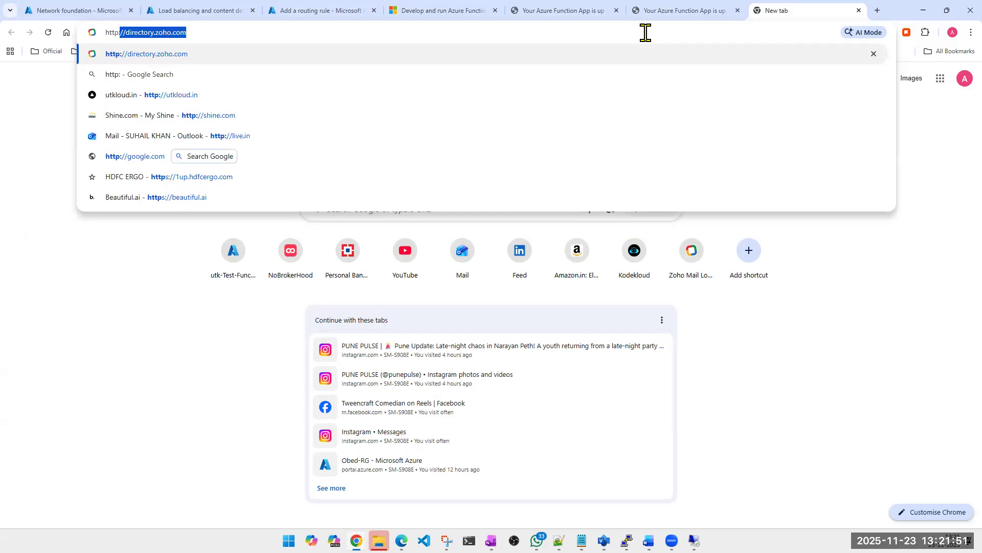
{"action": "key", "text": "Down"}
{"action": "key", "text": "Down"}
{"action": "key", "text": "Return"}
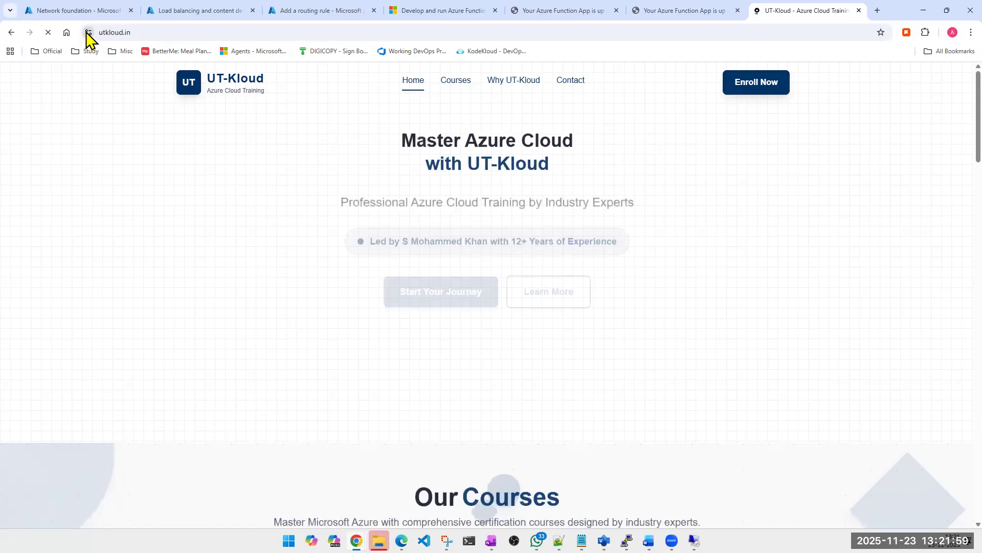
{"action": "left_click", "coordinate": [89, 32]}
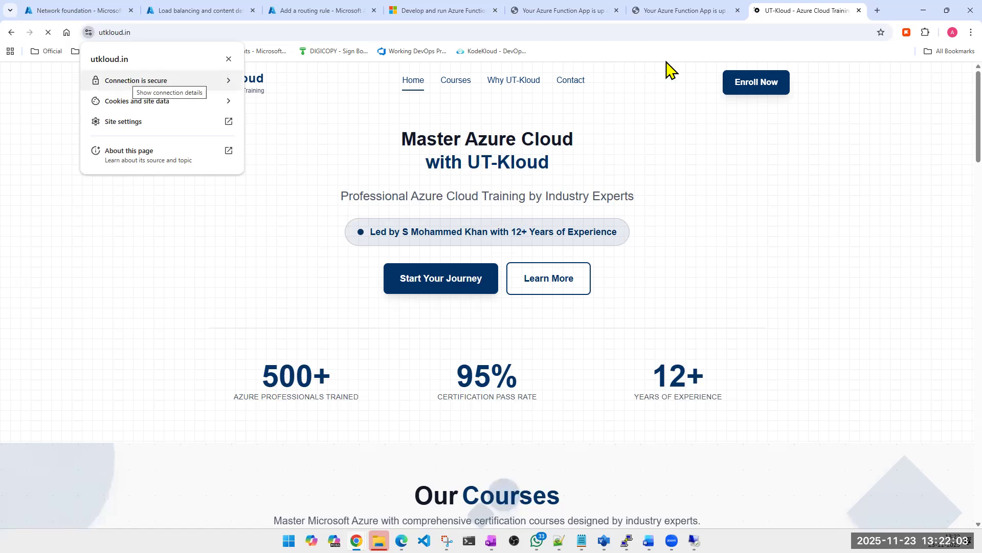
- Check the routing rule and application gateways tabs, and open the virtual machines list in the Network foundation tab
{"action": "left_click", "coordinate": [337, 16]}
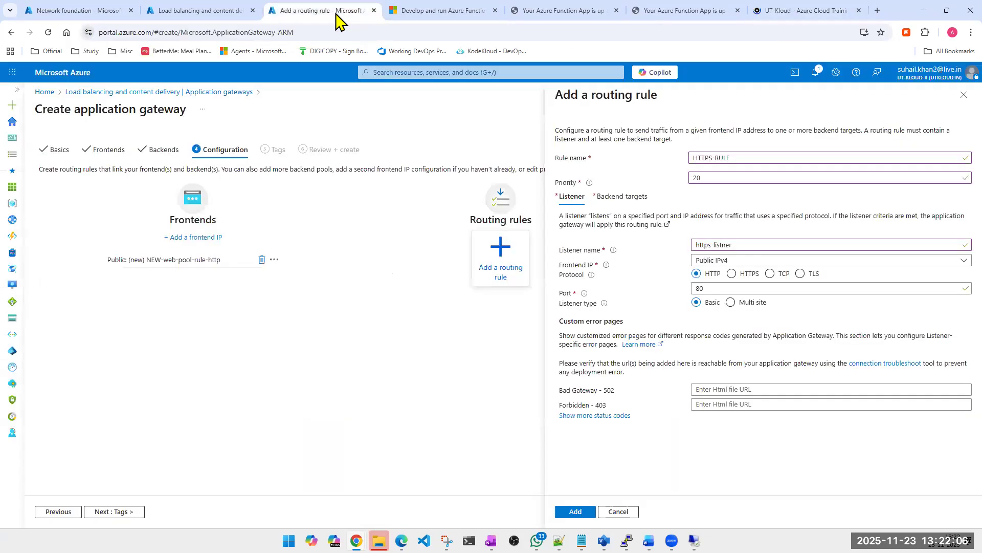
{"action": "left_click", "coordinate": [217, 11]}
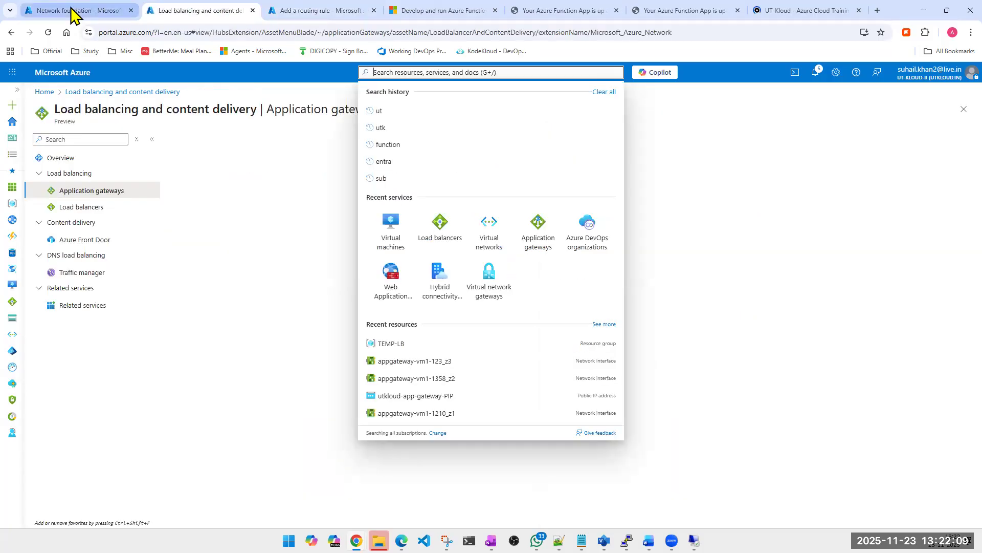
{"action": "left_click", "coordinate": [72, 11]}
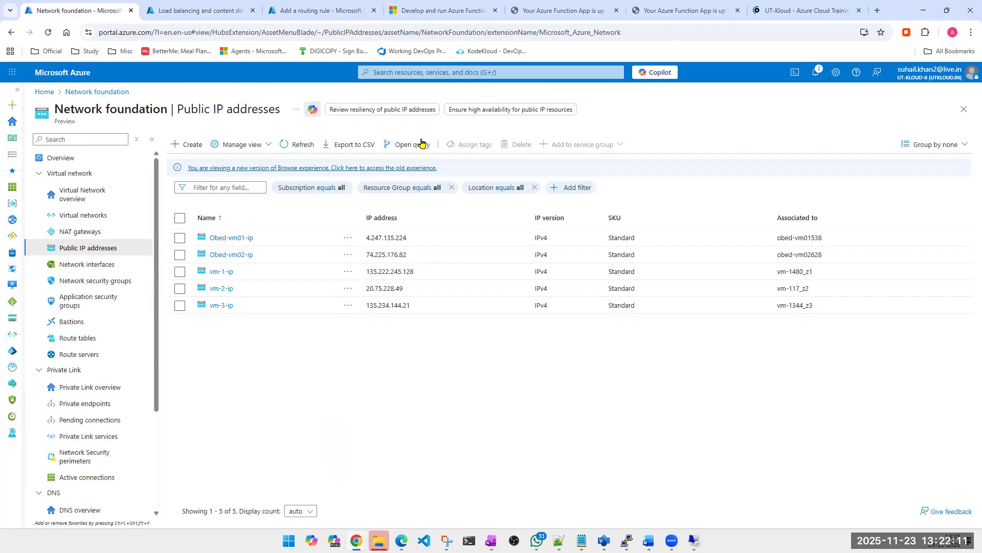
{"action": "left_click", "coordinate": [438, 72]}
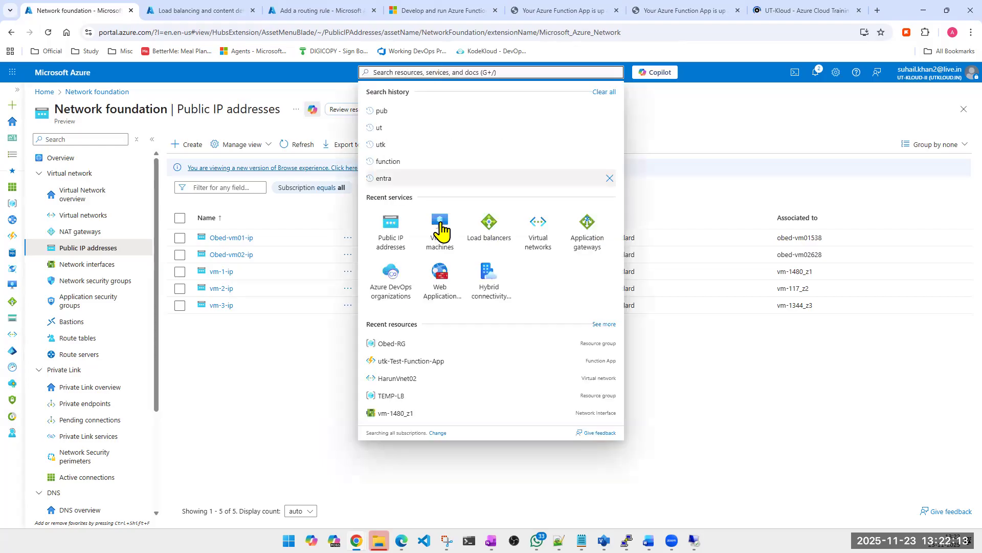
{"action": "left_click", "coordinate": [440, 225]}
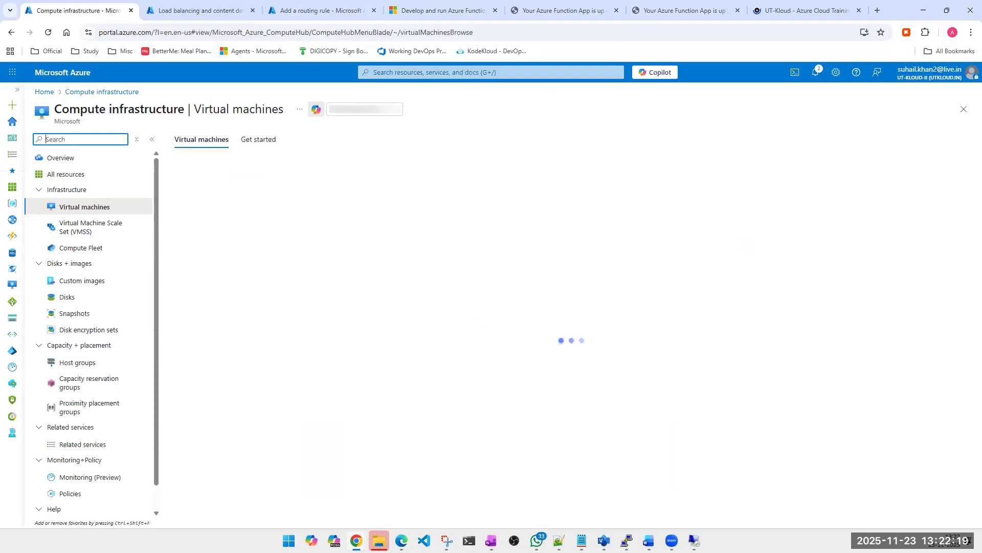
- Switch to the Incognito window with the UT-Kloud courses site at 4.236.208.87 and reload the page
{"action": "mouse_move", "coordinate": [356, 540]}
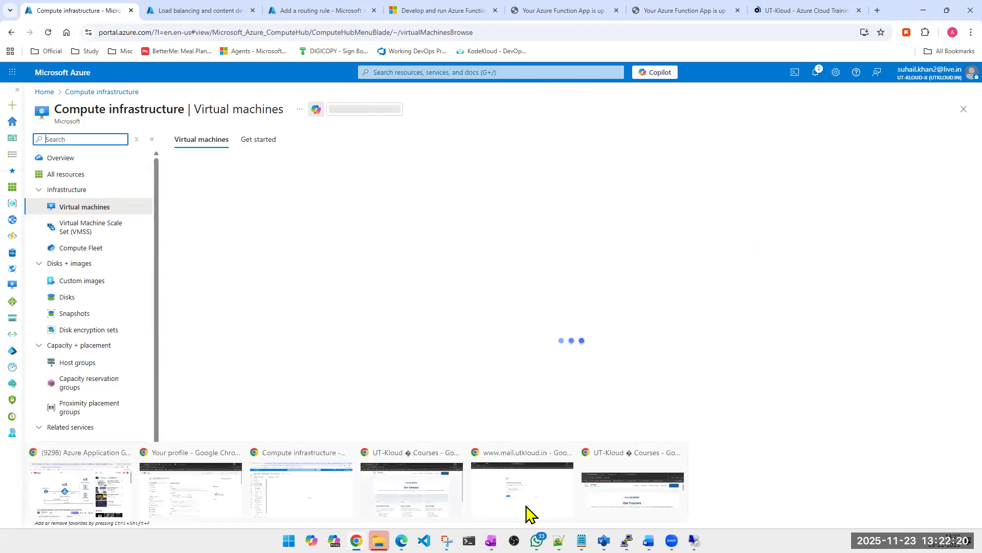
{"action": "left_click", "coordinate": [615, 490]}
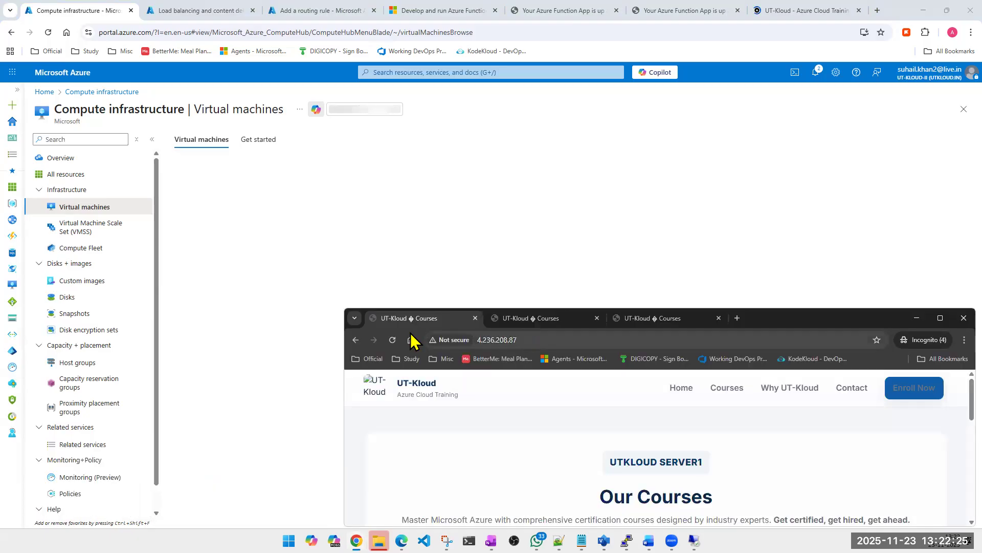
{"action": "left_click", "coordinate": [392, 342]}
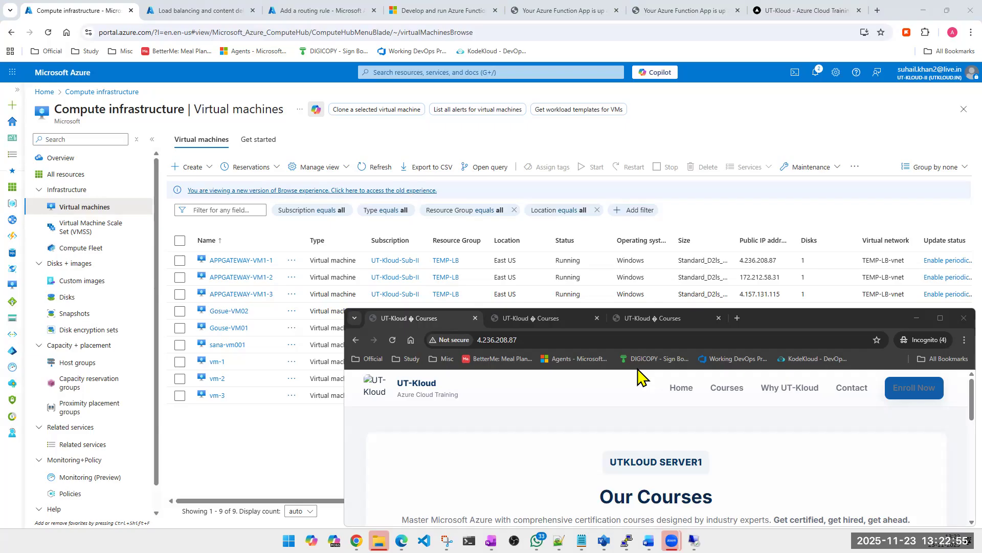
{"action": "scroll", "coordinate": [119, 427], "scroll_direction": "down", "scroll_amount": 1}
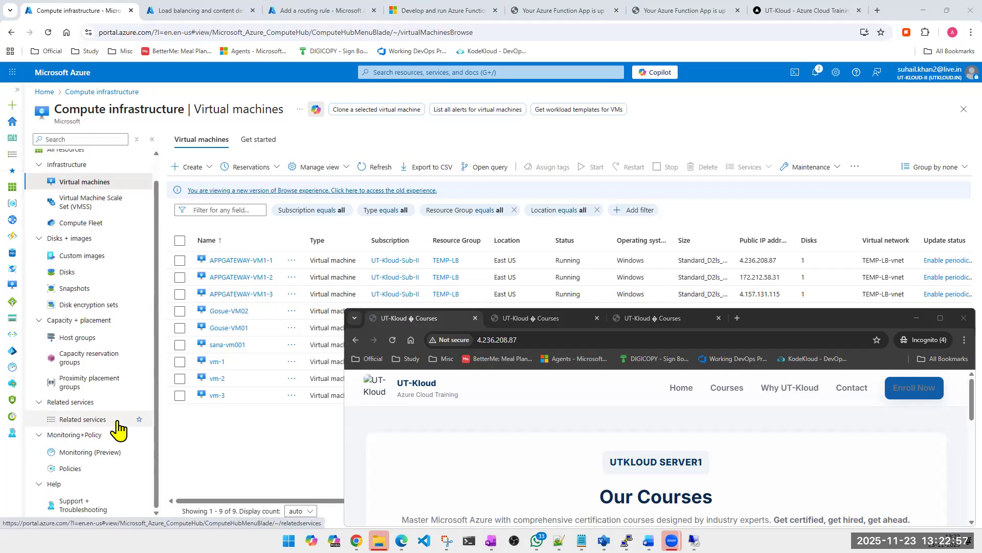
{"action": "scroll", "coordinate": [118, 429], "scroll_direction": "up", "scroll_amount": 1}
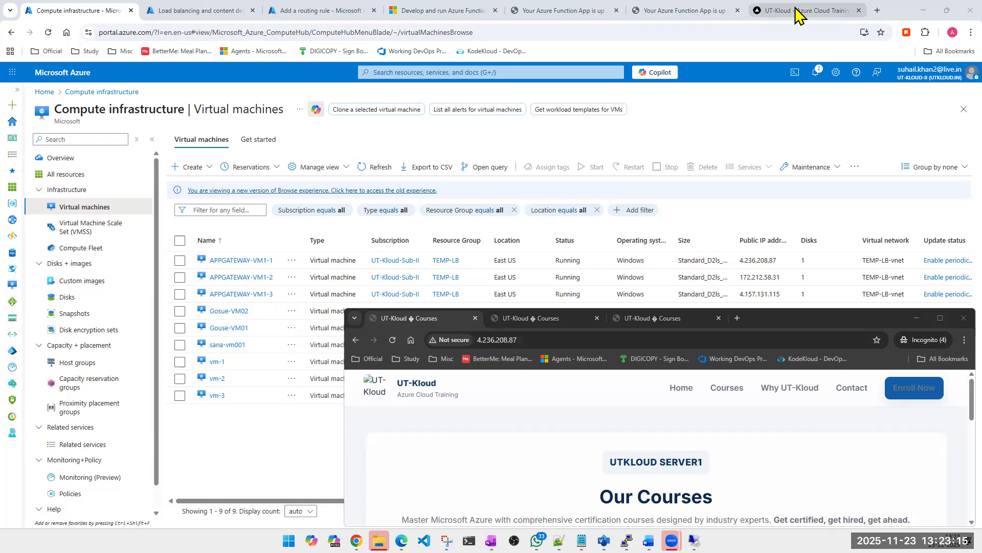
{"action": "mouse_move", "coordinate": [796, 15]}
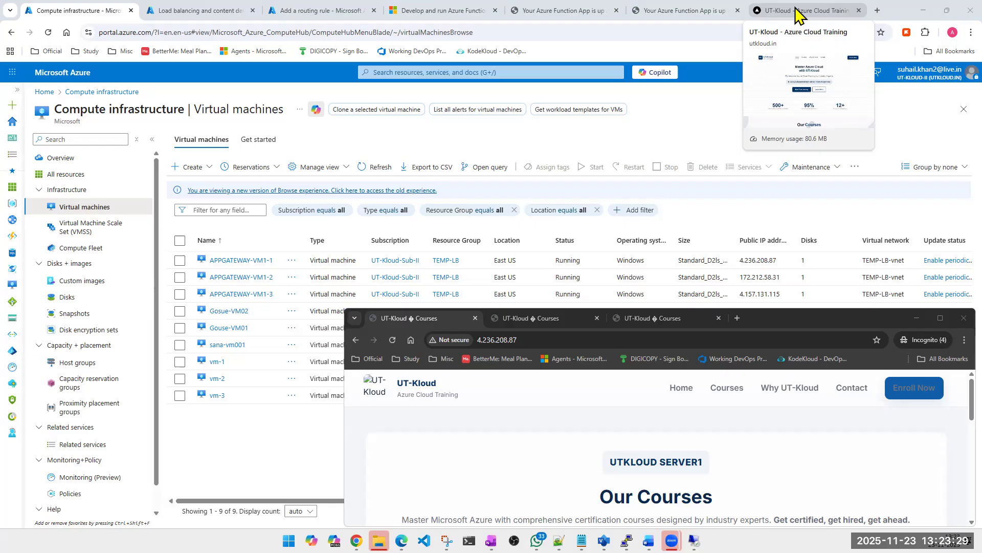
- Return to the virtual machines tab, search the portal for "ut" and open the utk-Test-Function-App function app
{"action": "left_click", "coordinate": [447, 11]}
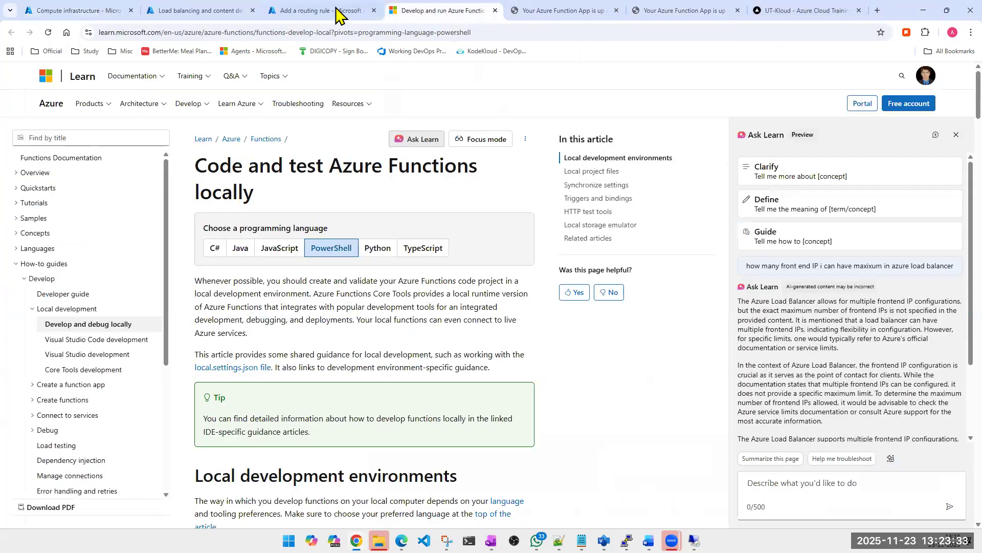
{"action": "left_click", "coordinate": [295, 9]}
{"action": "left_click", "coordinate": [175, 10]}
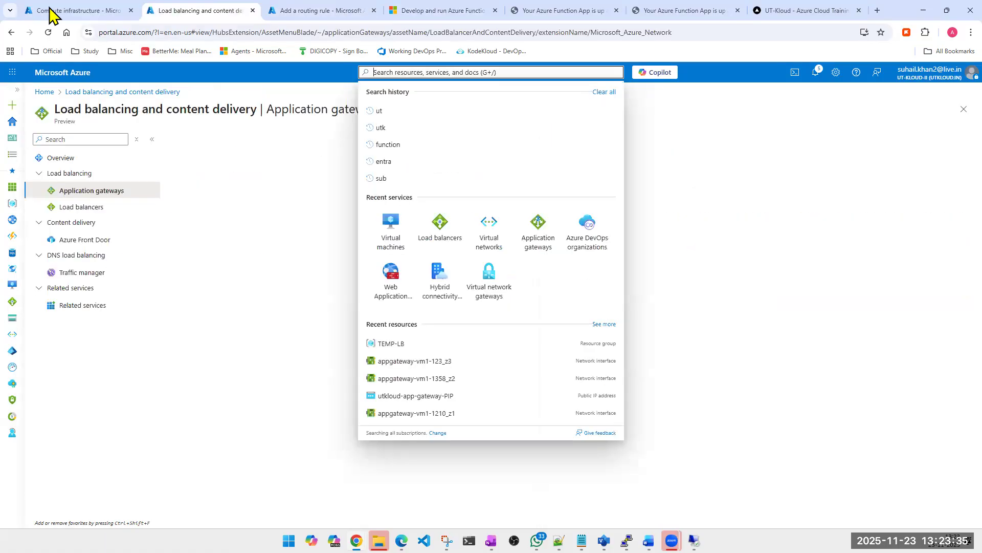
{"action": "left_click", "coordinate": [51, 12]}
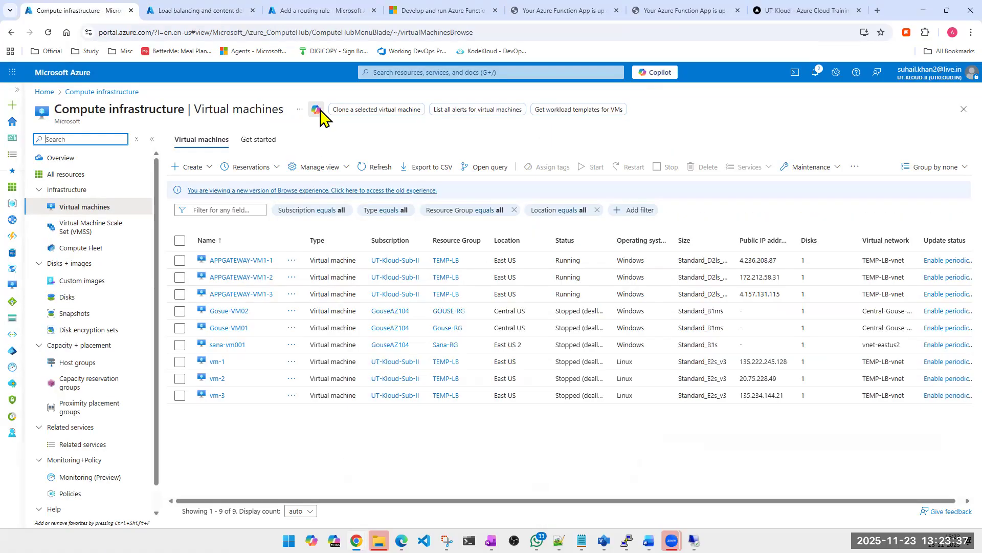
{"action": "left_click", "coordinate": [464, 74]}
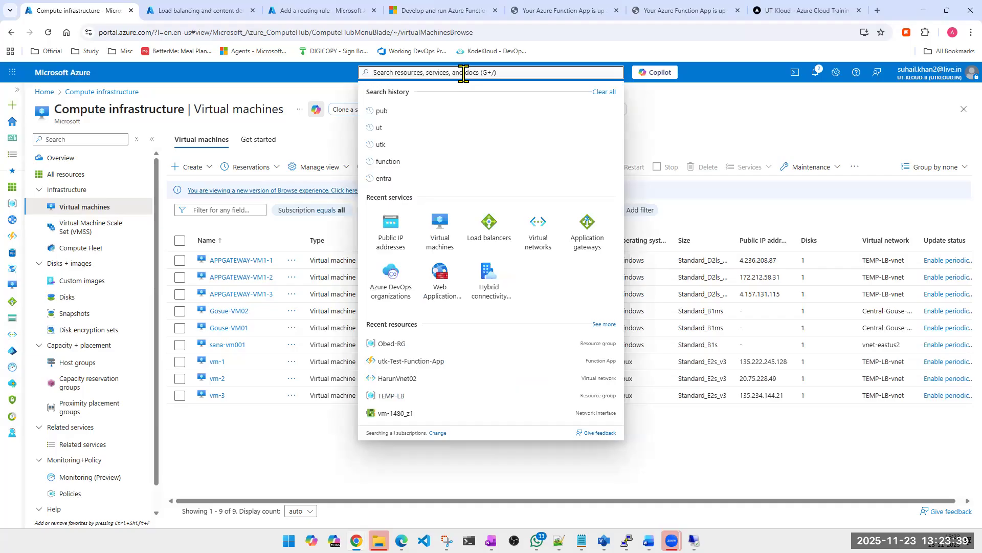
{"action": "type", "text": "ut"}
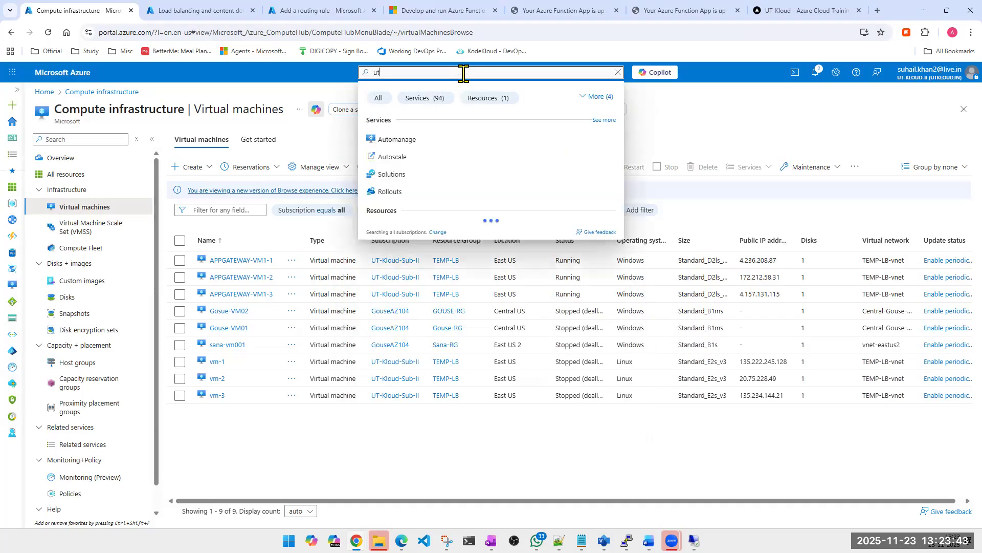
{"action": "left_click", "coordinate": [408, 230]}
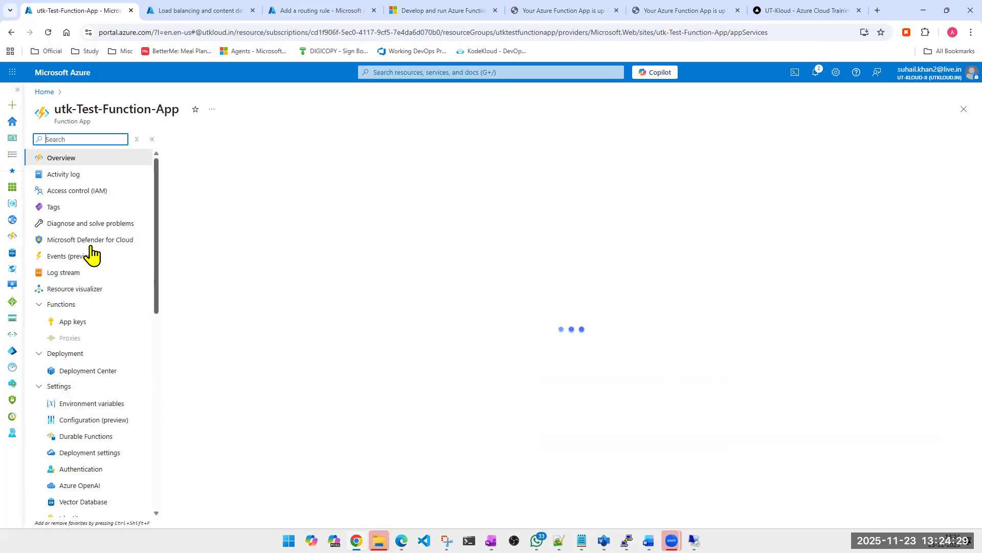
- View the custom domains of utk-Test-Function-App and return to its overview page
{"action": "scroll", "coordinate": [92, 254], "scroll_direction": "down", "scroll_amount": 3}
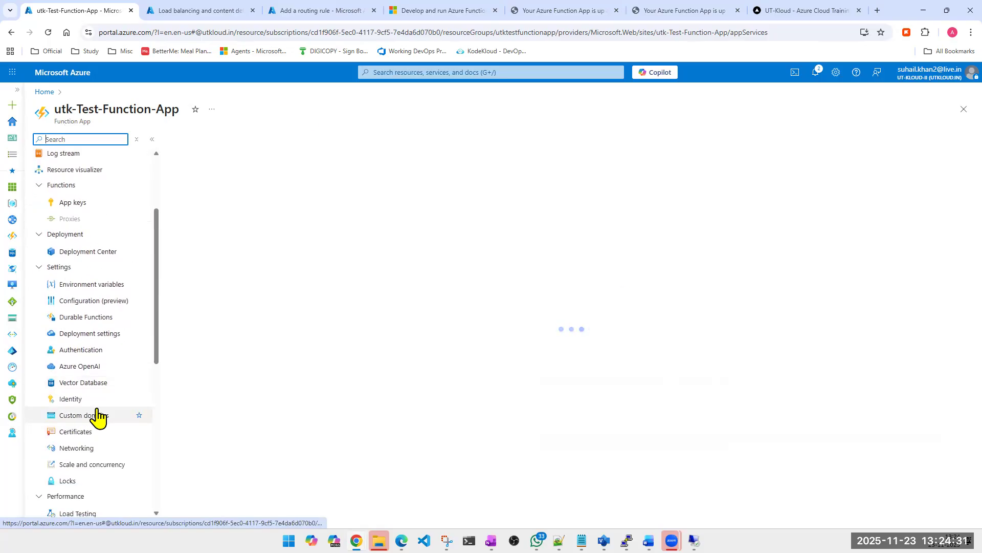
{"action": "left_click", "coordinate": [94, 421]}
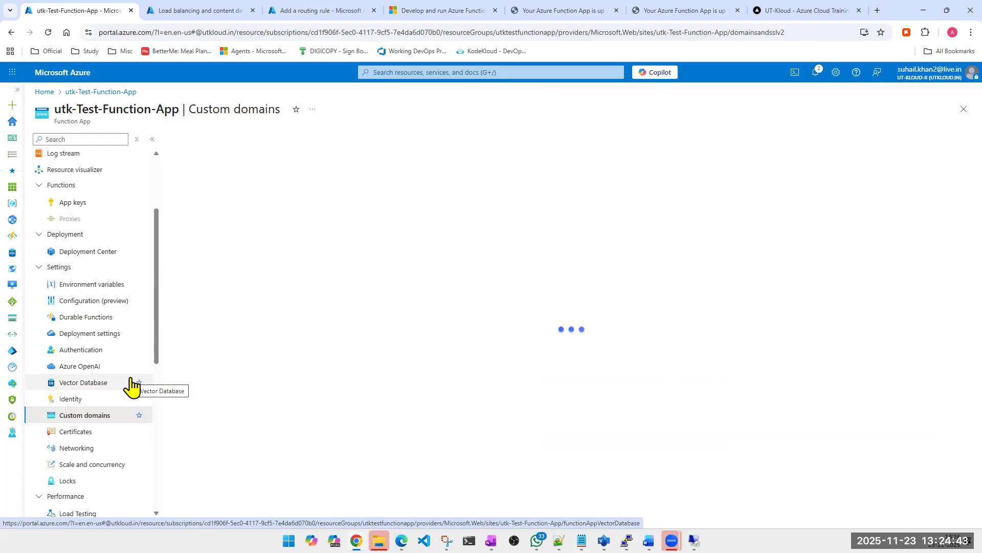
{"action": "scroll", "coordinate": [88, 320], "scroll_direction": "up", "scroll_amount": 3}
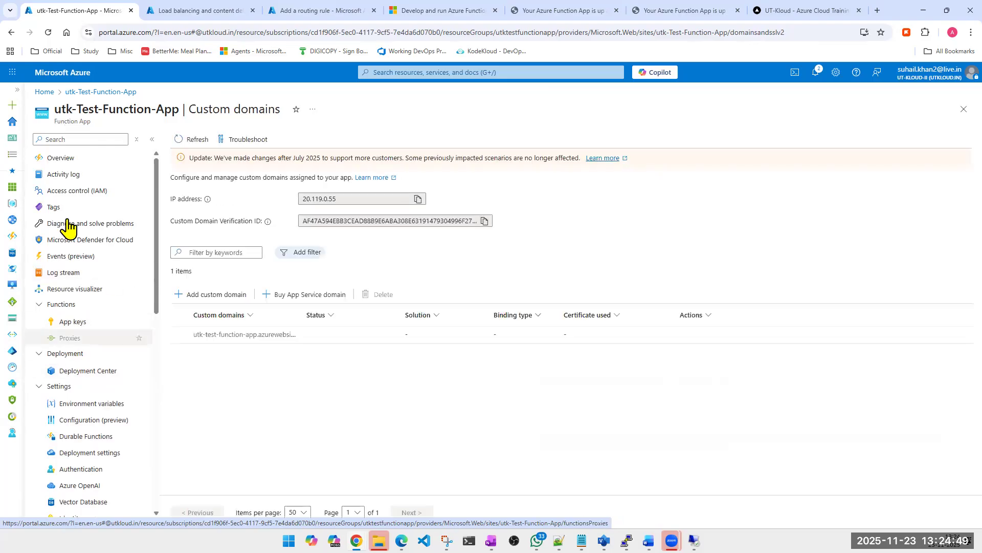
{"action": "left_click", "coordinate": [72, 160]}
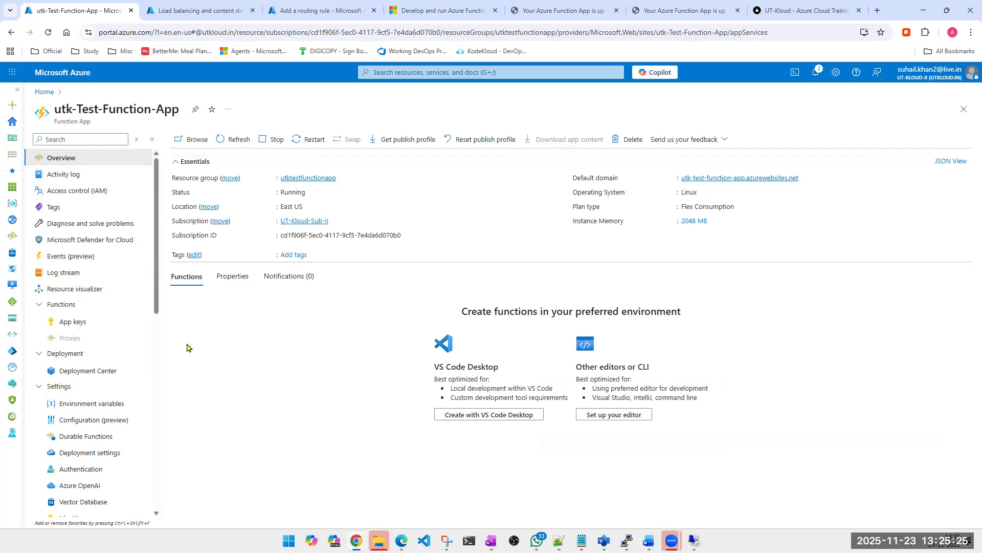
- Look through the function app's settings, reopen its custom domains and open the form for adding a custom domain
{"action": "scroll", "coordinate": [62, 340], "scroll_direction": "down", "scroll_amount": 4}
{"action": "scroll", "coordinate": [77, 435], "scroll_direction": "down", "scroll_amount": 6}
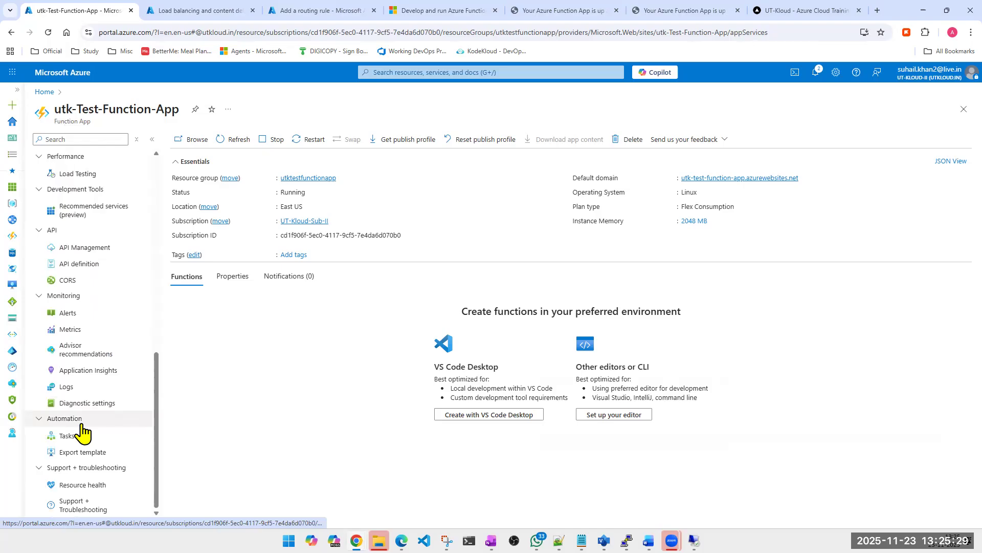
{"action": "scroll", "coordinate": [82, 433], "scroll_direction": "up", "scroll_amount": 6}
{"action": "scroll", "coordinate": [82, 432], "scroll_direction": "up", "scroll_amount": 3}
{"action": "scroll", "coordinate": [82, 433], "scroll_direction": "down", "scroll_amount": 1}
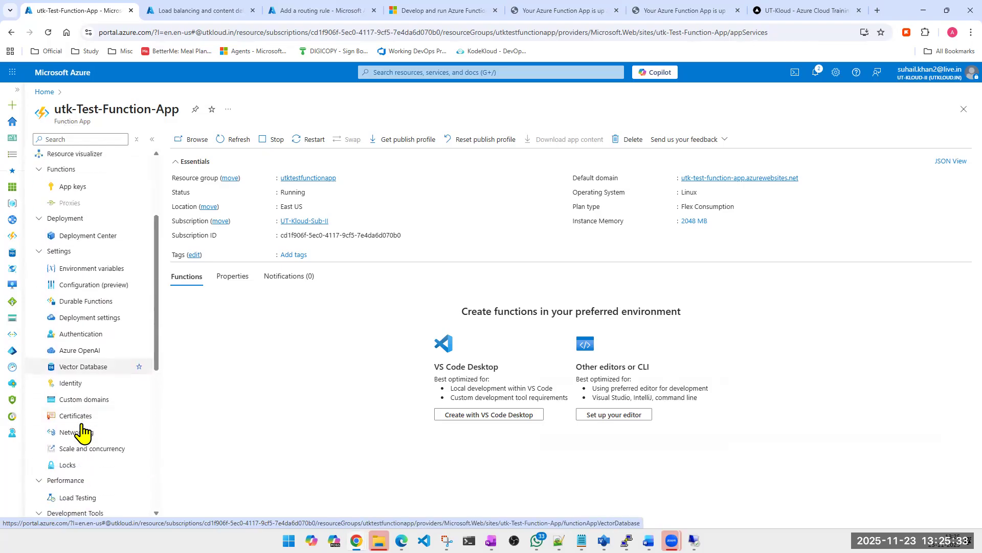
{"action": "left_click", "coordinate": [86, 403]}
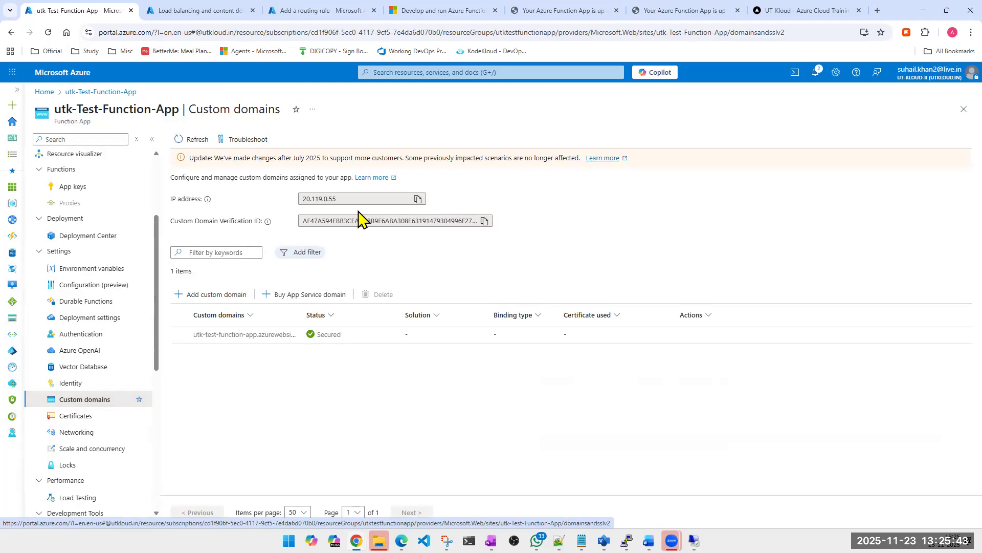
{"action": "left_click", "coordinate": [223, 294]}
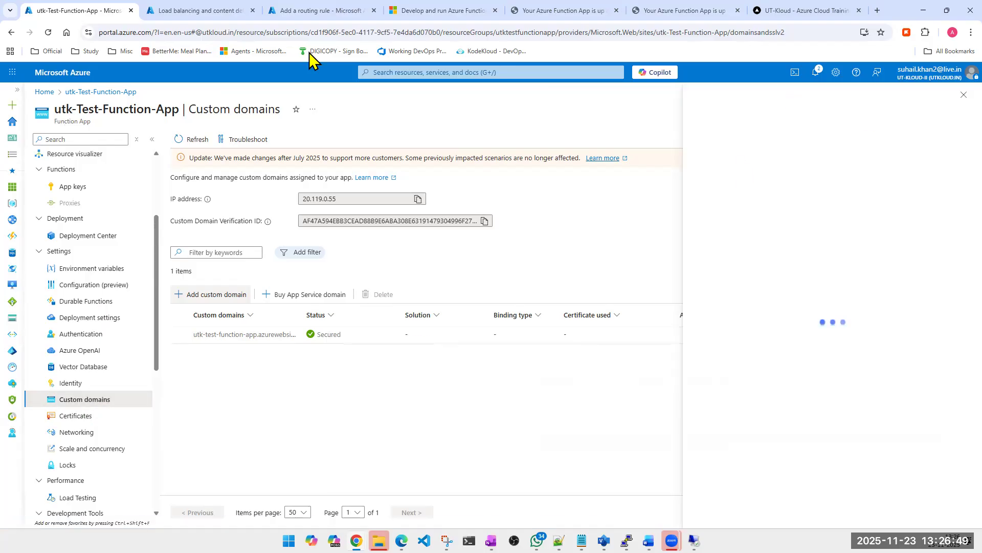
- Switch to the Load balancing and content delivery tab and request the application gateways list again
{"action": "left_click", "coordinate": [191, 11]}
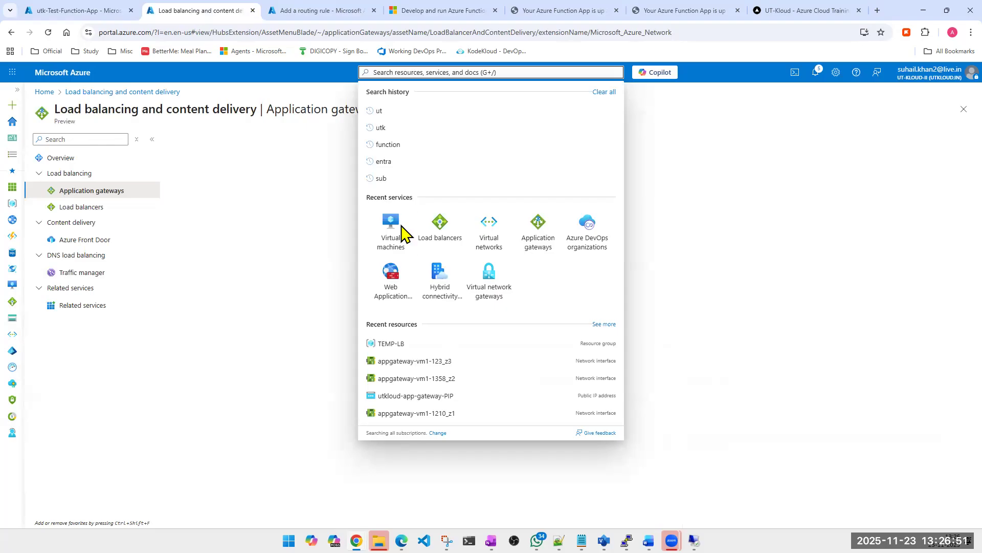
{"action": "left_click", "coordinate": [538, 236]}
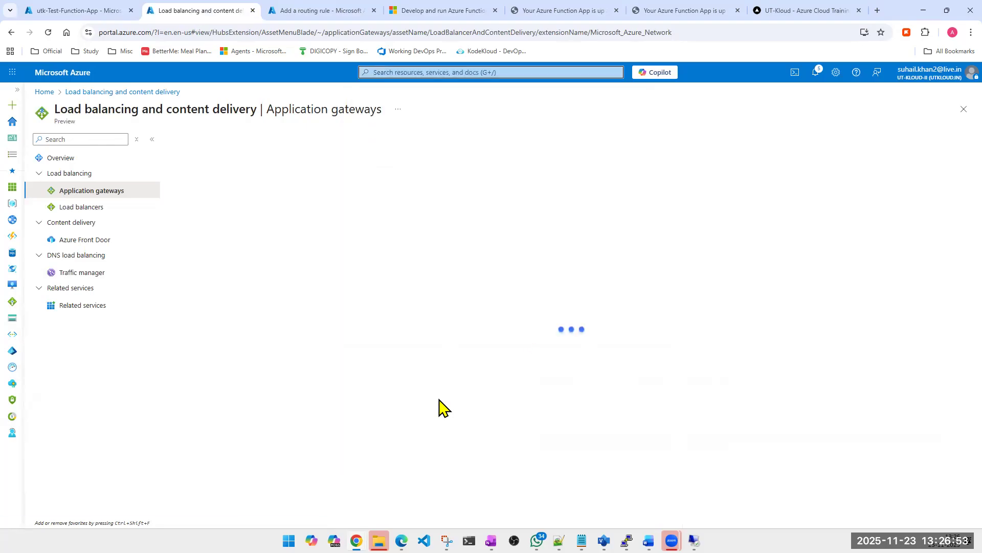